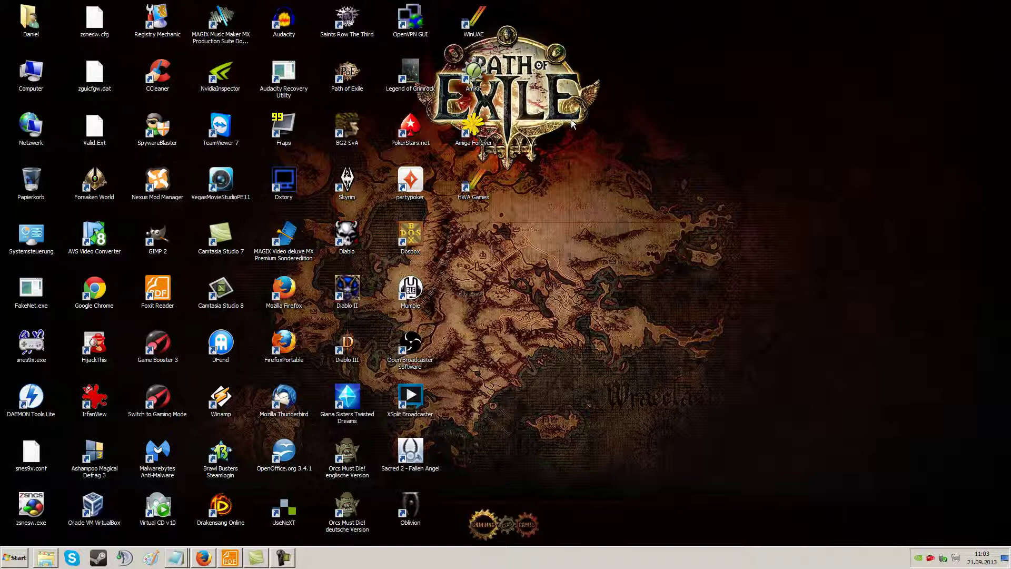
Switch to Firefox and search the web for "ambermoon" in a new tab.
{"action": "left_click", "coordinate": [203, 557]}
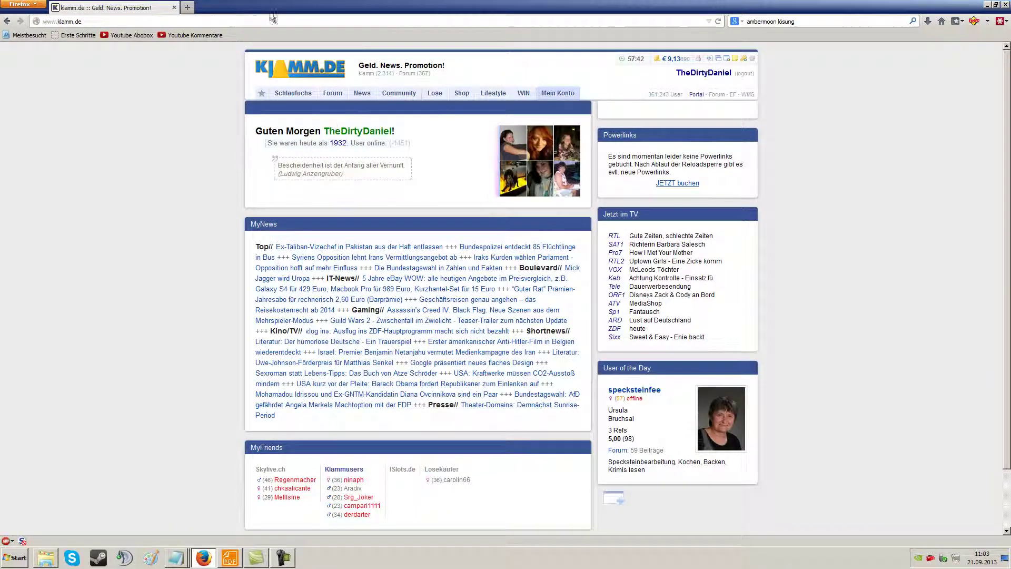
{"action": "left_click", "coordinate": [187, 8]}
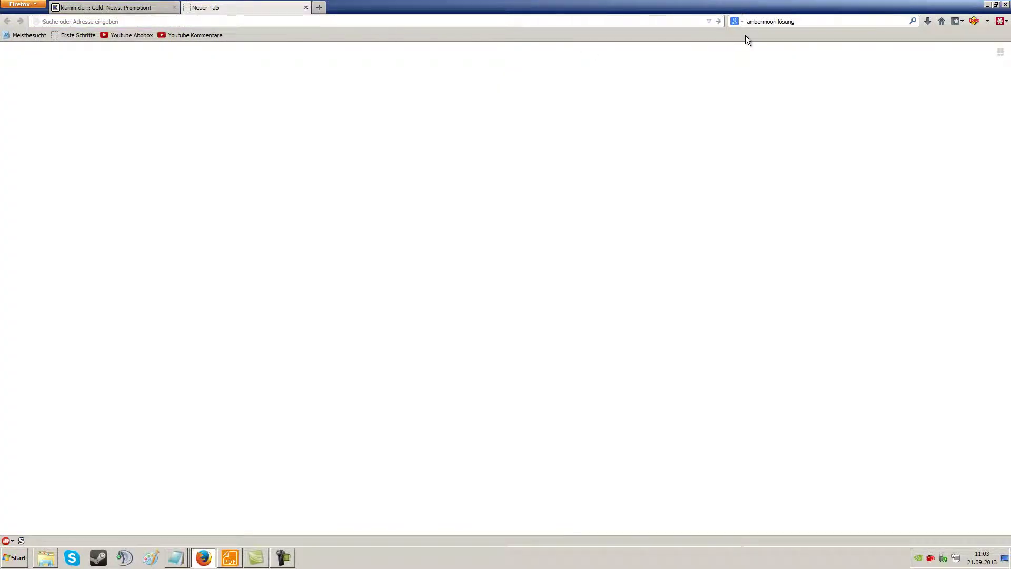
{"action": "double_click", "coordinate": [802, 22]}
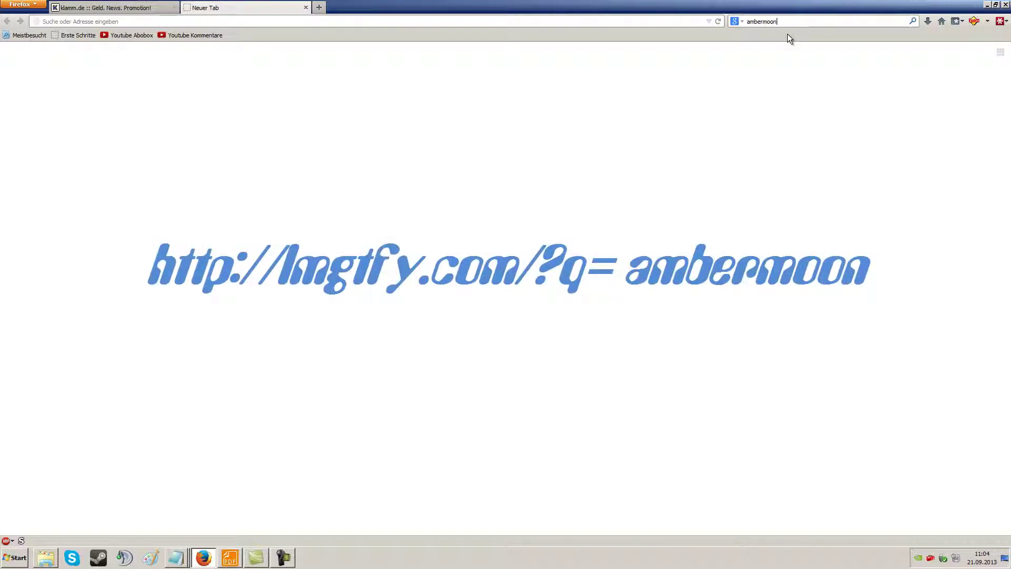
{"action": "type", "text": "ambermoon"}
{"action": "key", "text": "Return"}
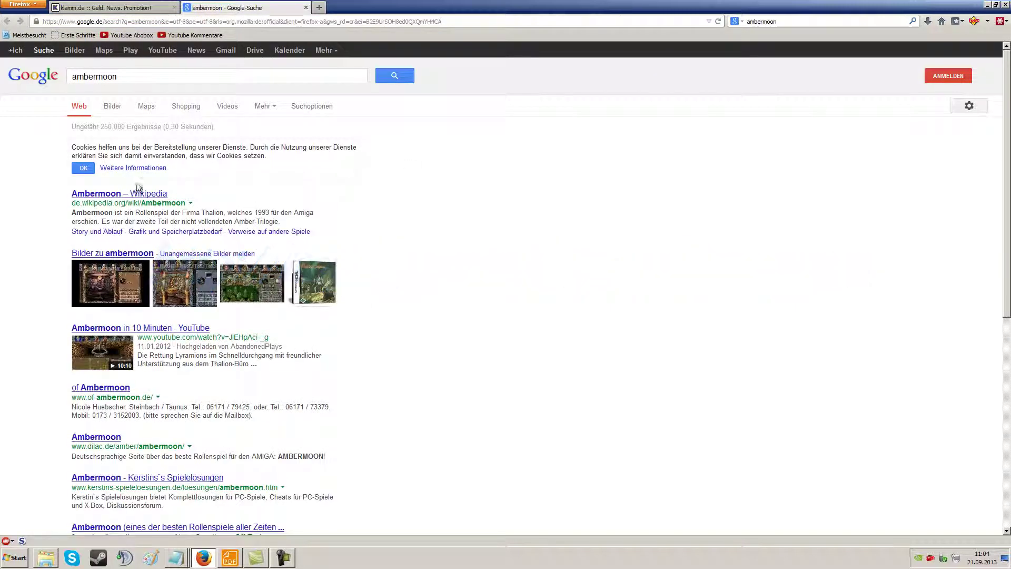
Open the Wikipedia article on Ambermoon and the article on its publisher Thalion Software, each in its own tab.
{"action": "middle_click", "coordinate": [108, 195]}
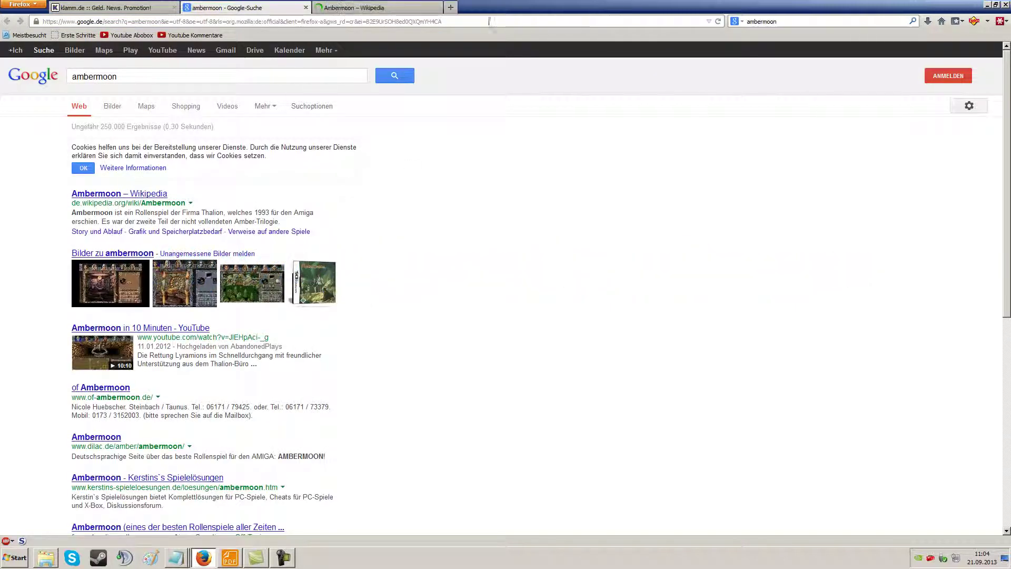
{"action": "left_click", "coordinate": [395, 10]}
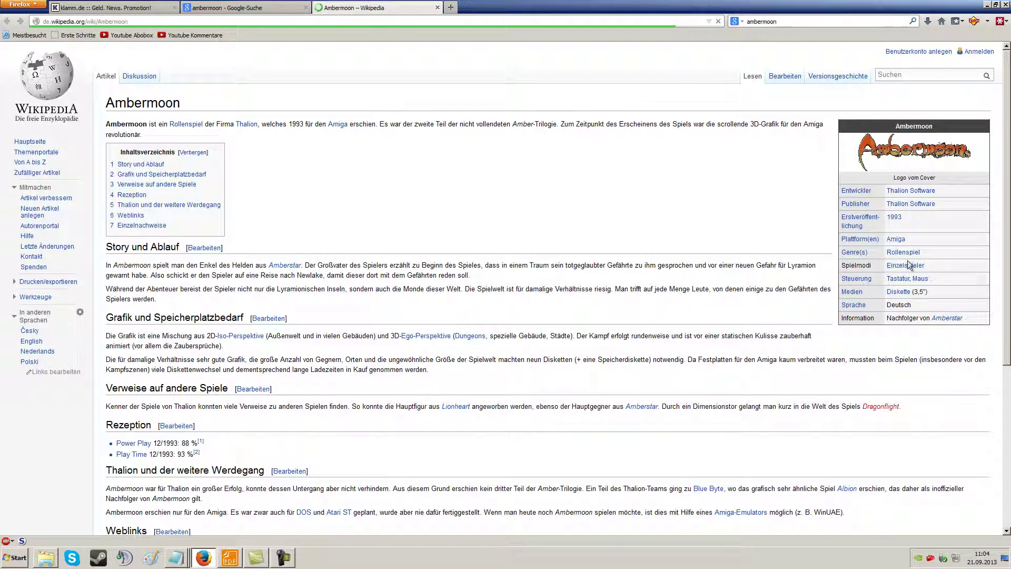
{"action": "middle_click", "coordinate": [902, 210]}
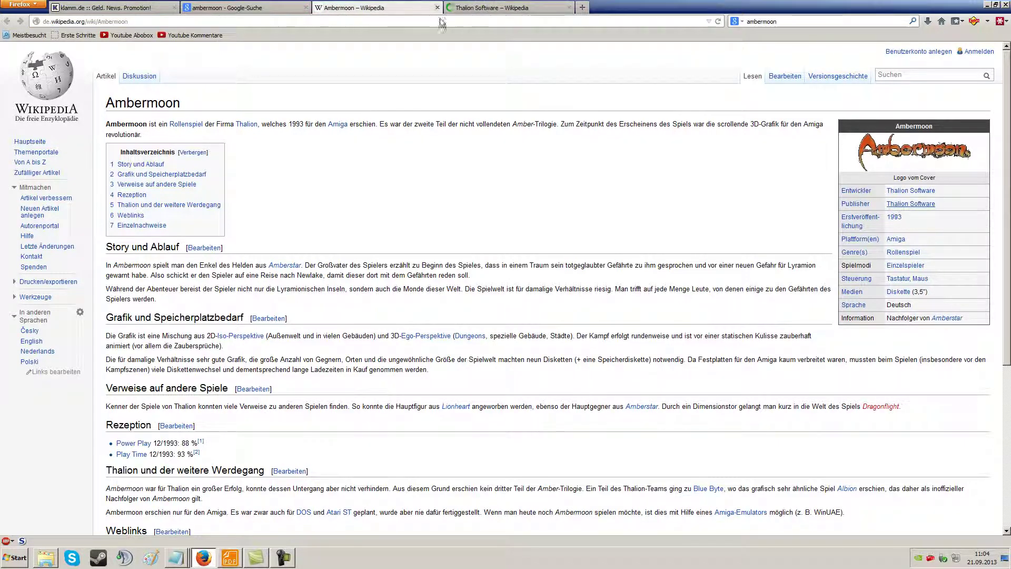
{"action": "left_click", "coordinate": [526, 8]}
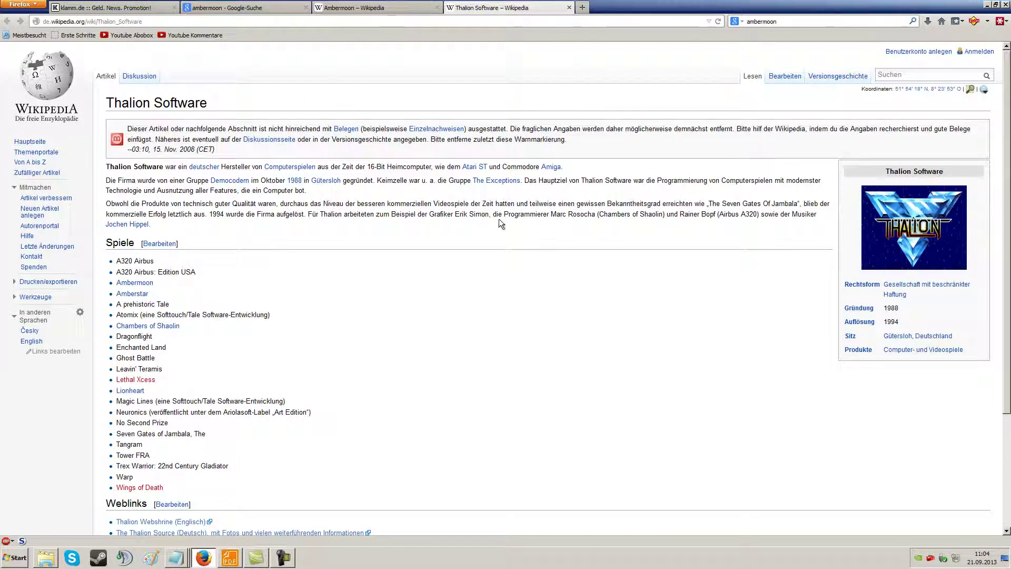
Follow the article's web link to the English Thalion Webshrine and open the Ambermoon page among its games.
{"action": "scroll", "coordinate": [498, 219], "scroll_direction": "down", "scroll_amount": 5}
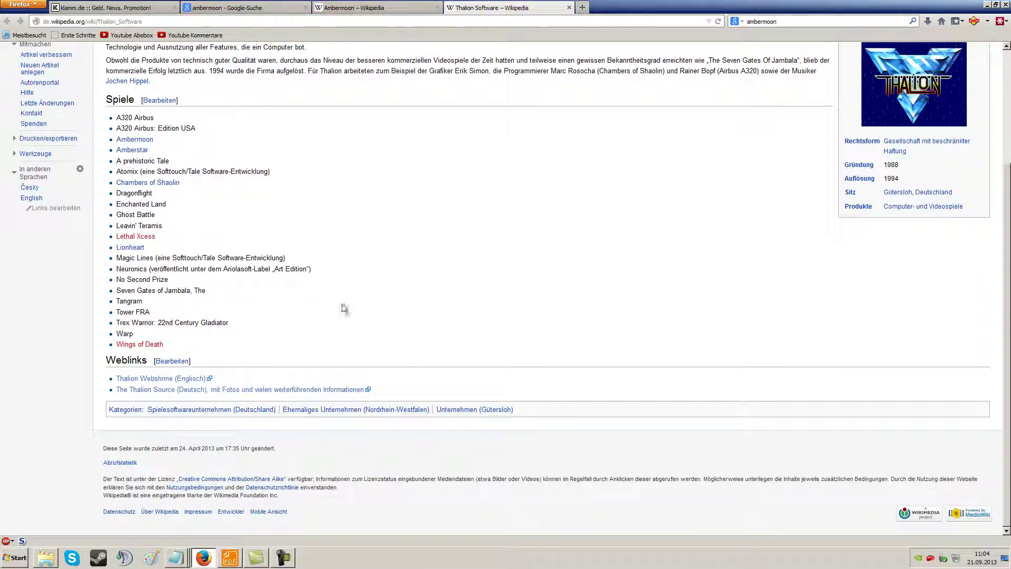
{"action": "left_click", "coordinate": [171, 379]}
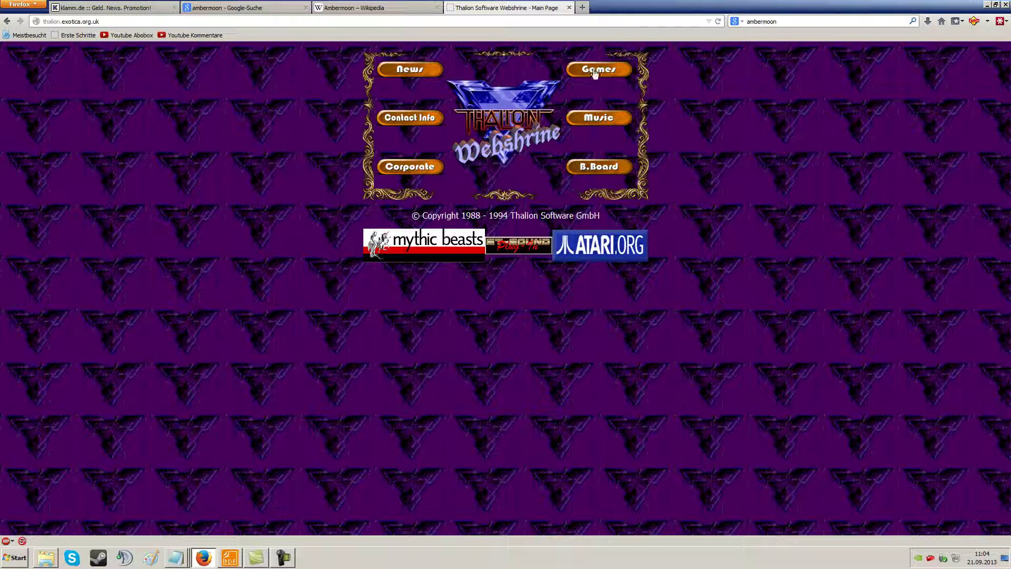
{"action": "left_click", "coordinate": [597, 74]}
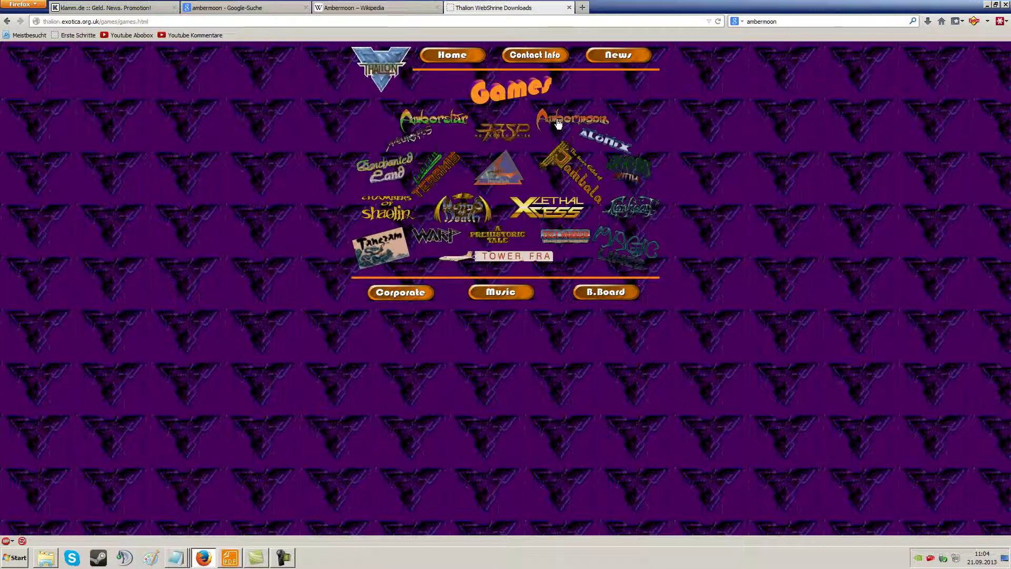
{"action": "left_click", "coordinate": [558, 127]}
Look through the Ambermoon description and screenshots on the Webshrine, continuing to the second page.
{"action": "scroll", "coordinate": [744, 359], "scroll_direction": "down", "scroll_amount": 10}
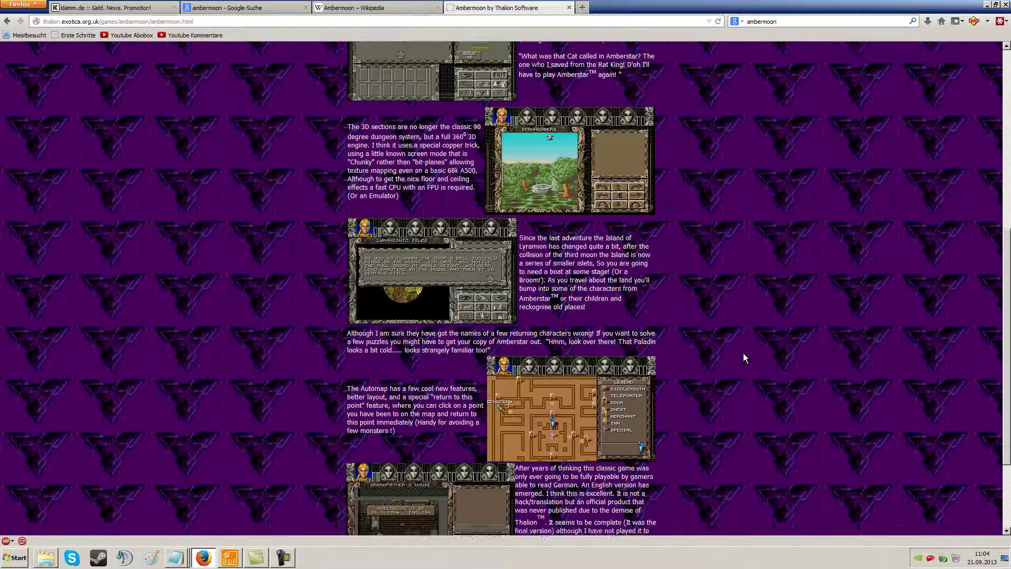
{"action": "scroll", "coordinate": [756, 367], "scroll_direction": "up", "scroll_amount": 15}
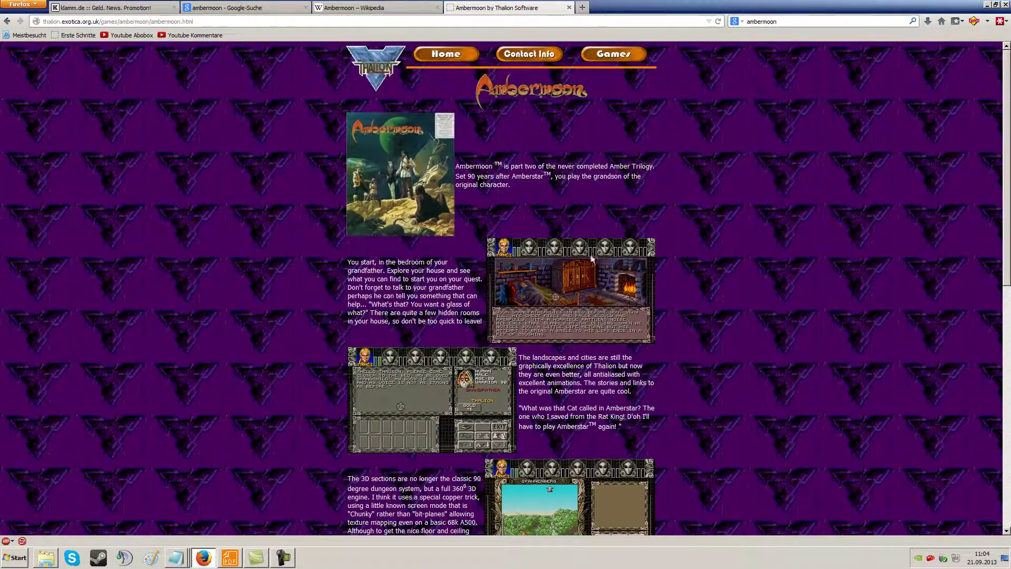
{"action": "scroll", "coordinate": [804, 289], "scroll_direction": "down", "scroll_amount": 4}
{"action": "scroll", "coordinate": [808, 321], "scroll_direction": "up", "scroll_amount": 5}
{"action": "scroll", "coordinate": [740, 348], "scroll_direction": "down", "scroll_amount": 9}
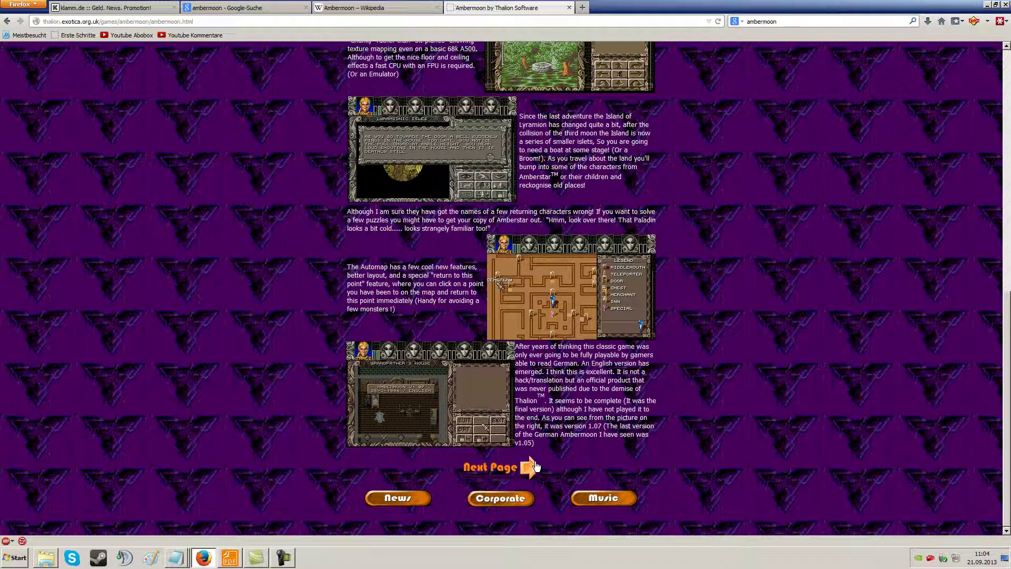
{"action": "left_click", "coordinate": [511, 477]}
Browse the map and press coverage pages for Ambermoon and continue to the page offering the original versions and manual.
{"action": "scroll", "coordinate": [724, 397], "scroll_direction": "down", "scroll_amount": 4}
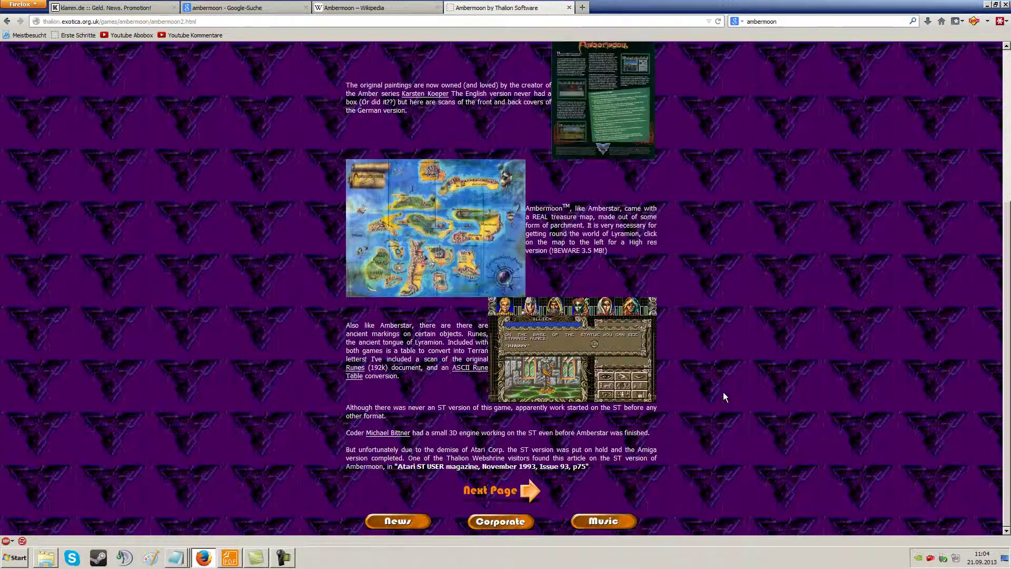
{"action": "left_click", "coordinate": [532, 497]}
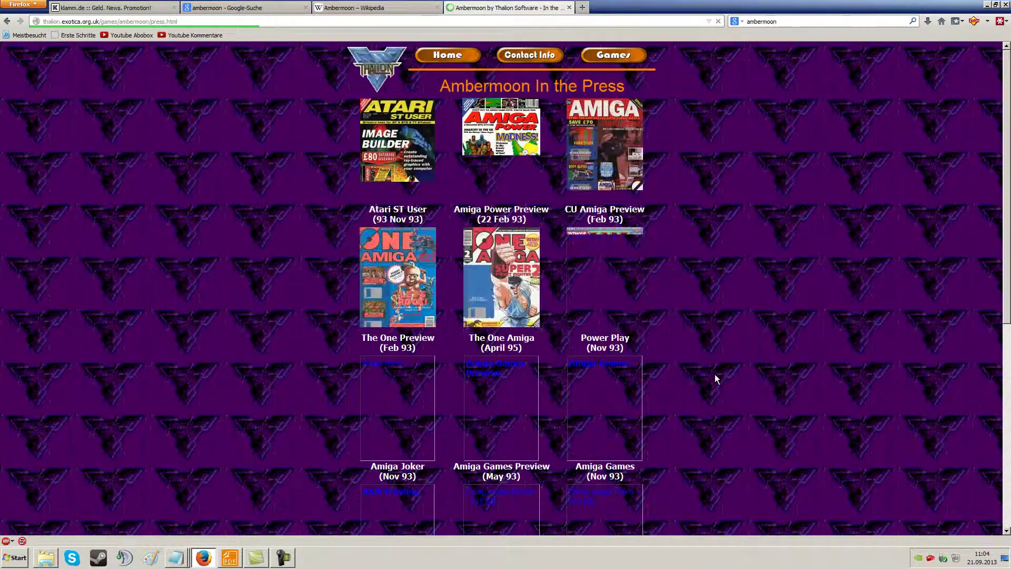
{"action": "scroll", "coordinate": [715, 374], "scroll_direction": "down", "scroll_amount": 8}
{"action": "scroll", "coordinate": [715, 374], "scroll_direction": "up", "scroll_amount": 9}
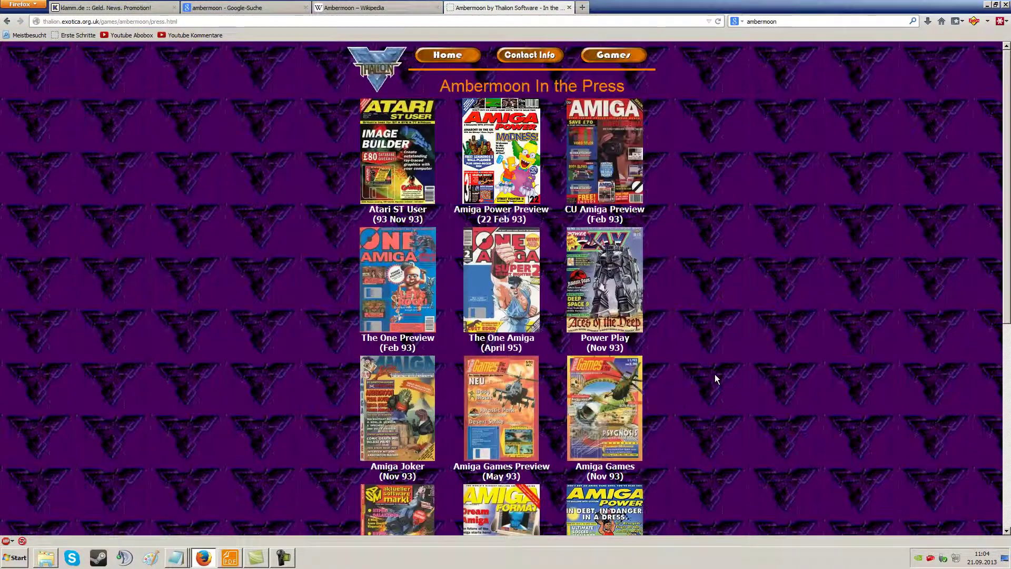
{"action": "scroll", "coordinate": [715, 374], "scroll_direction": "down", "scroll_amount": 7}
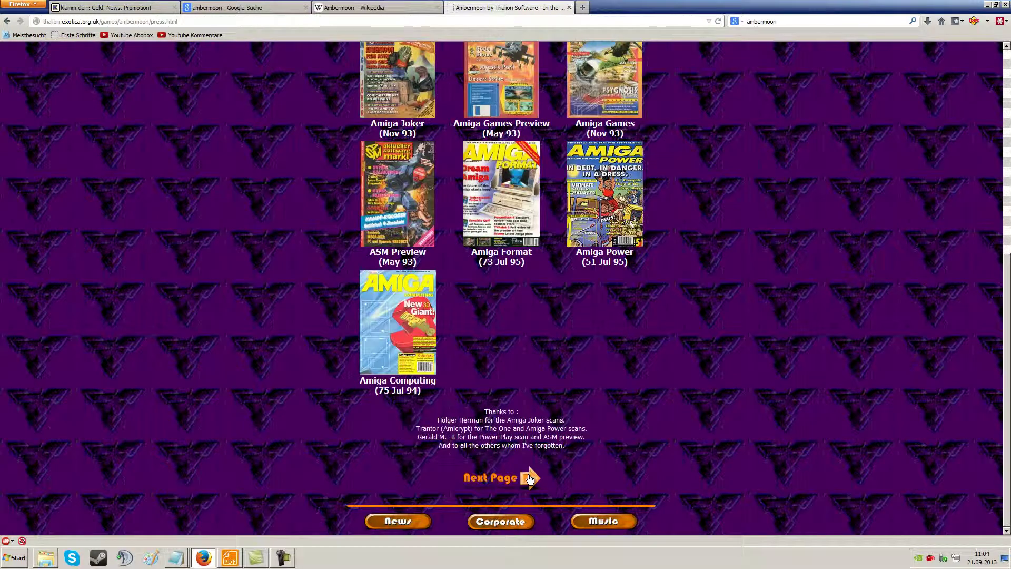
{"action": "left_click", "coordinate": [530, 478]}
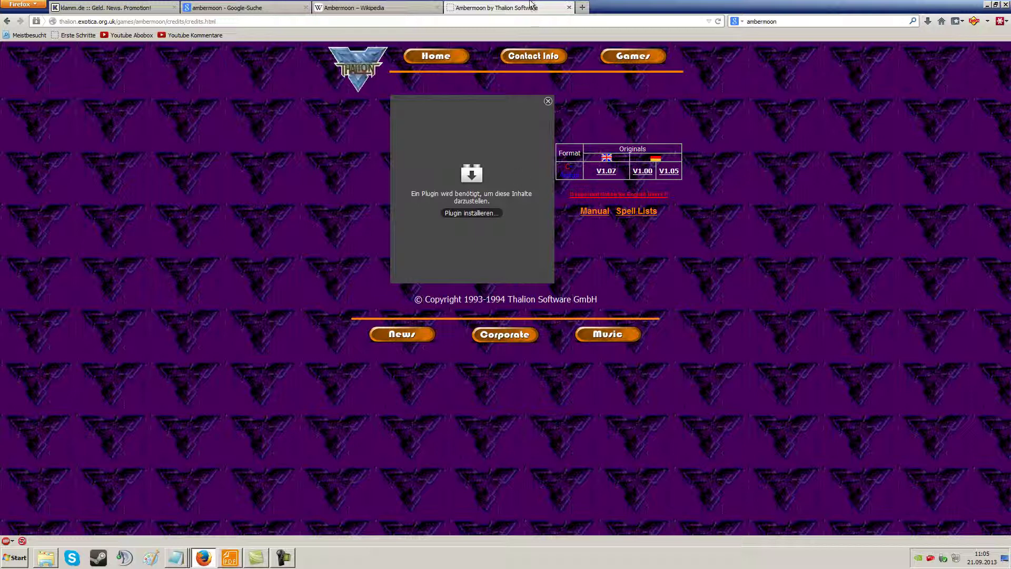
Close the Webshrine tab, minimize the browser and run the AmiKit environment from the desktop.
{"action": "left_click", "coordinate": [569, 8]}
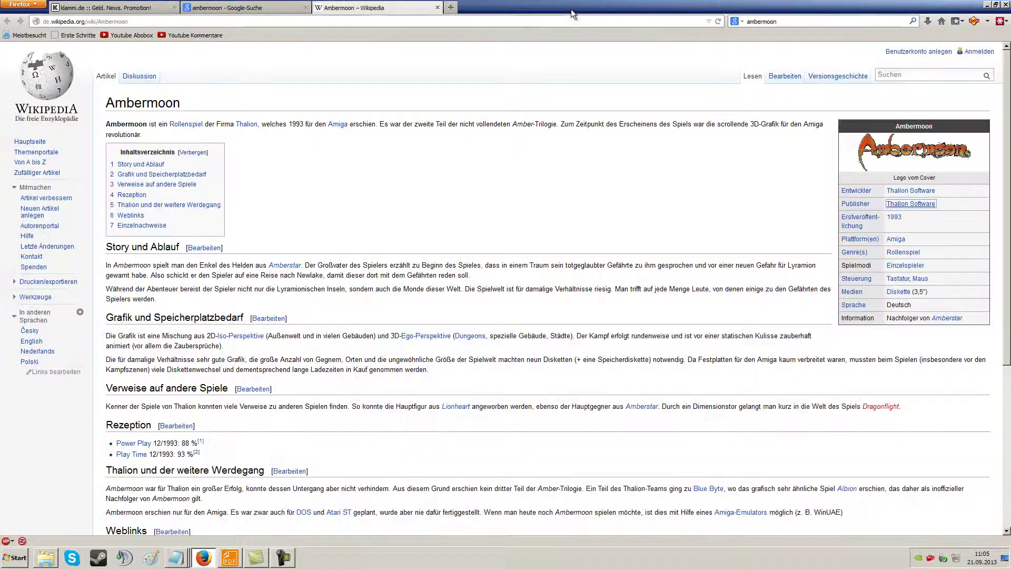
{"action": "left_click", "coordinate": [987, 5]}
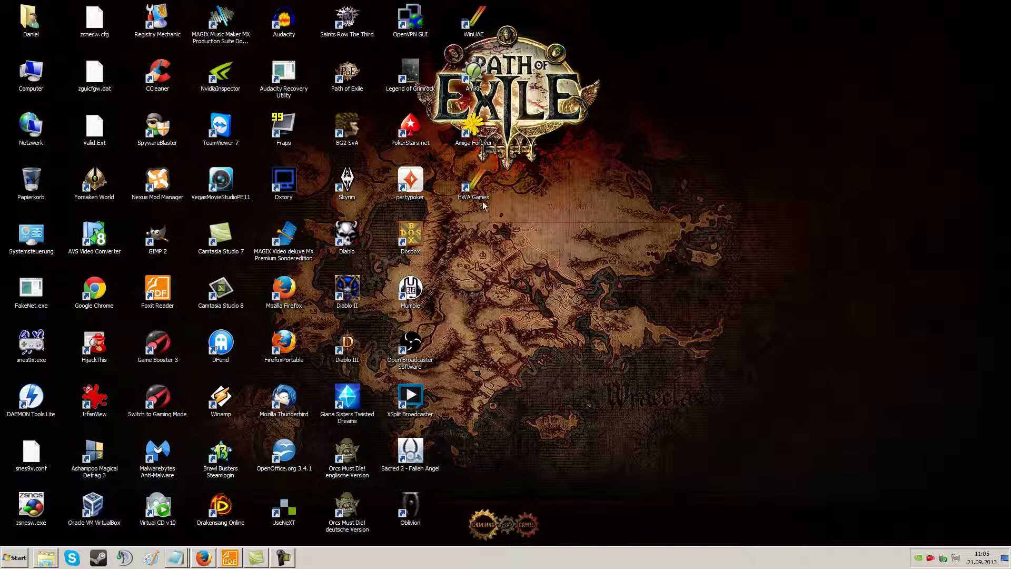
{"action": "double_click", "coordinate": [476, 76]}
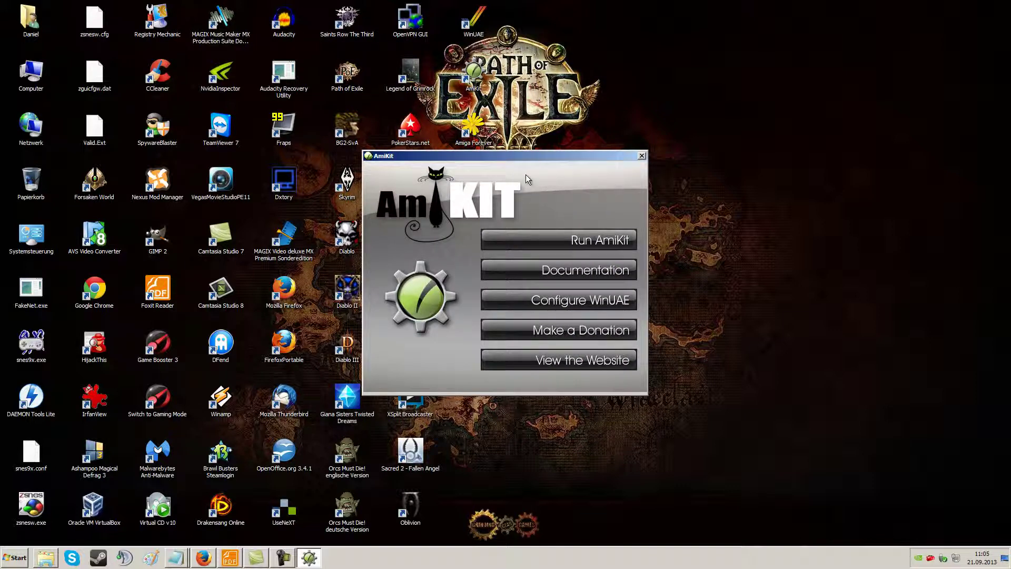
{"action": "left_click", "coordinate": [611, 241]}
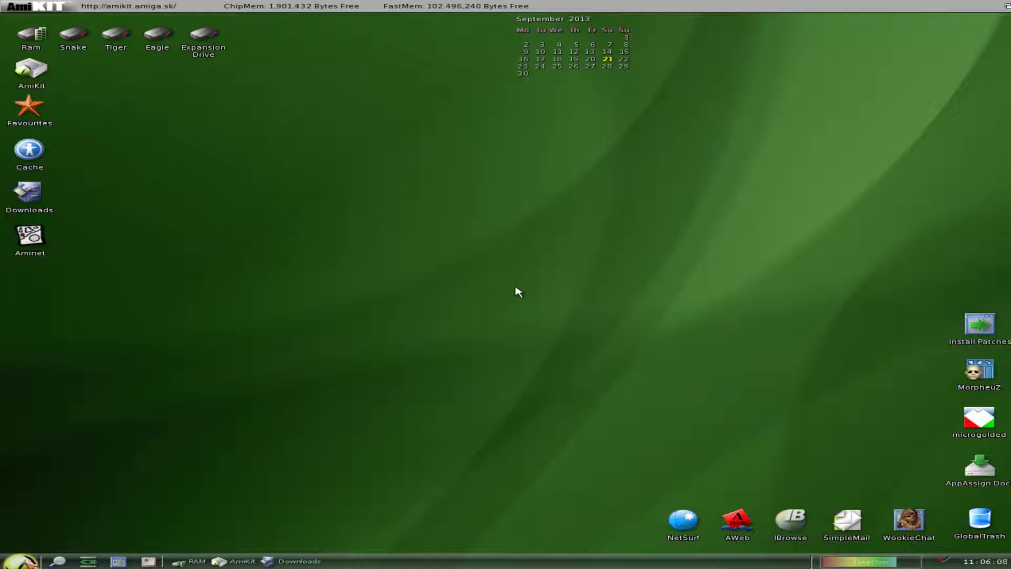
Examine the devices offered under AmiKit's system tools, including the CD drives and the Ram Disk.
{"action": "left_click", "coordinate": [21, 561]}
{"action": "mouse_move", "coordinate": [111, 528]}
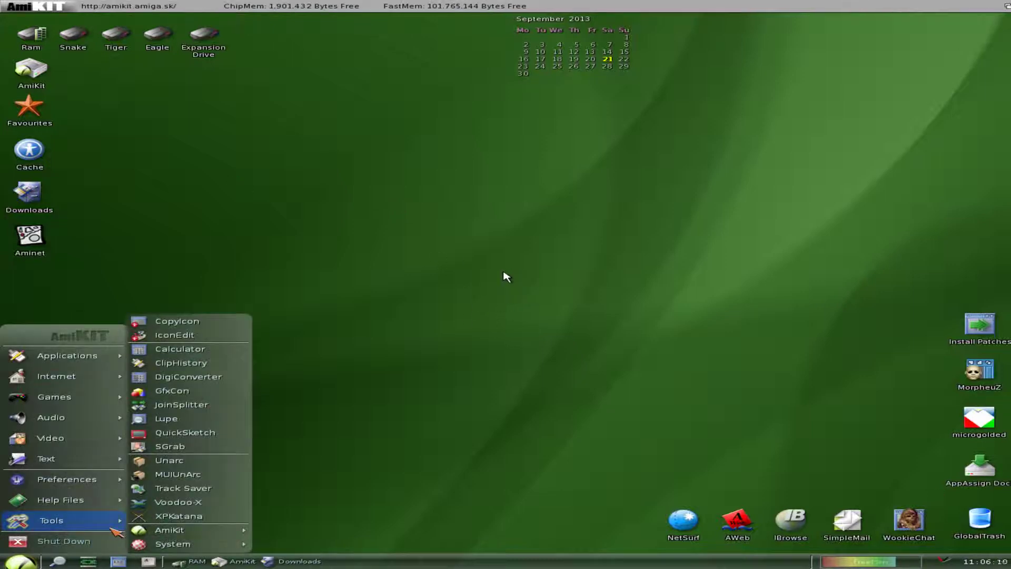
{"action": "mouse_move", "coordinate": [245, 532]}
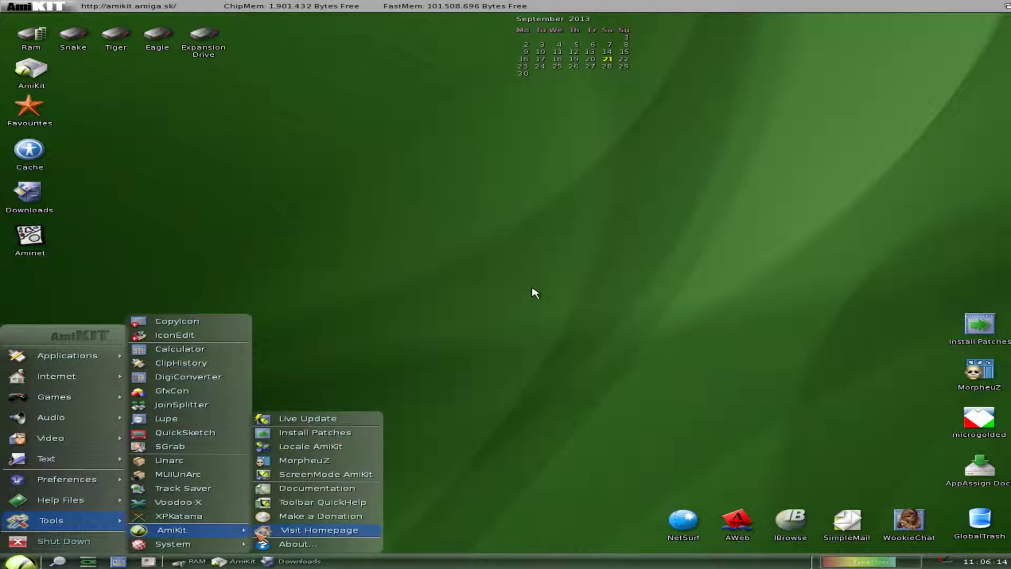
{"action": "mouse_move", "coordinate": [205, 545]}
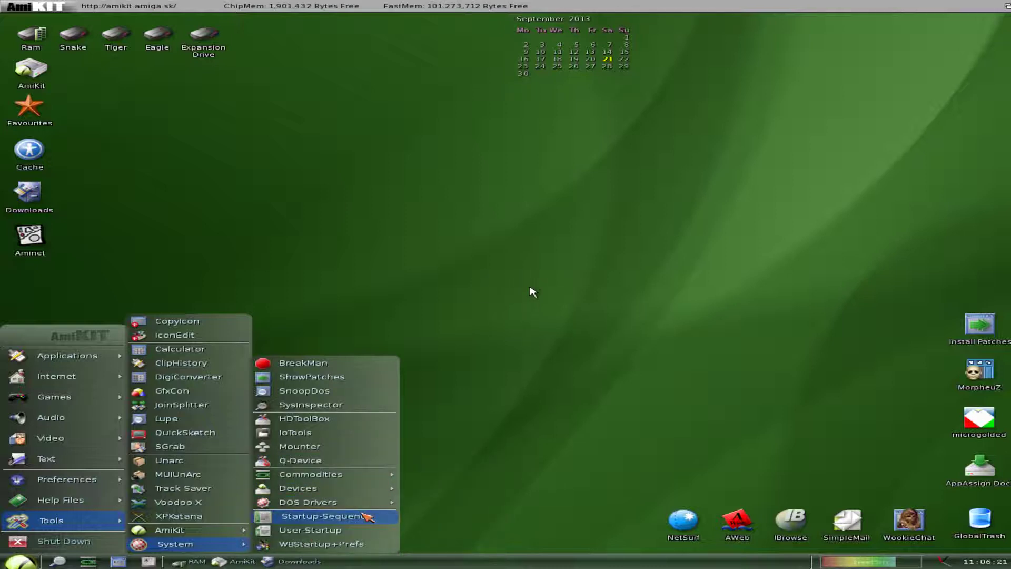
{"action": "mouse_move", "coordinate": [387, 490]}
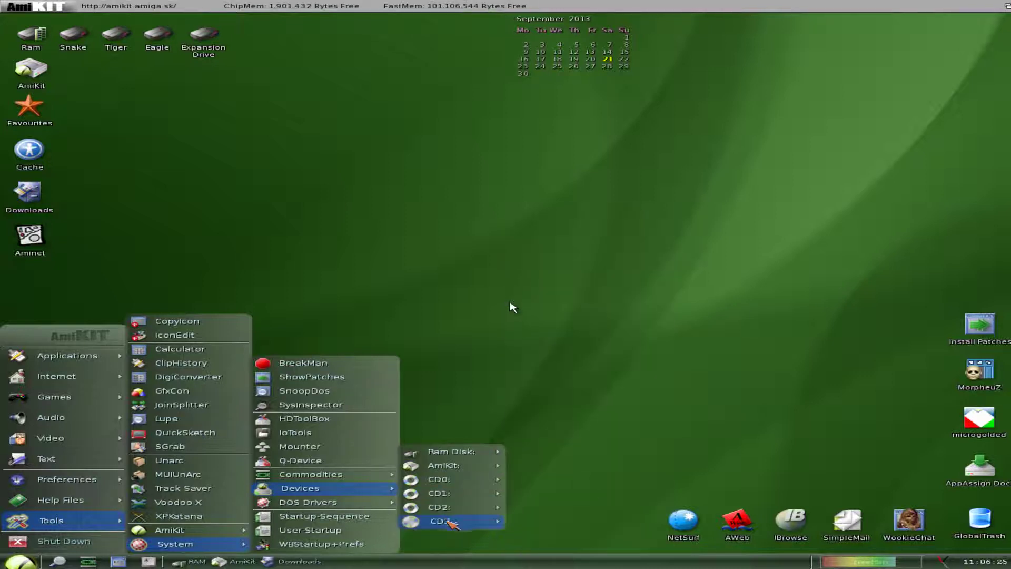
{"action": "mouse_move", "coordinate": [456, 474]}
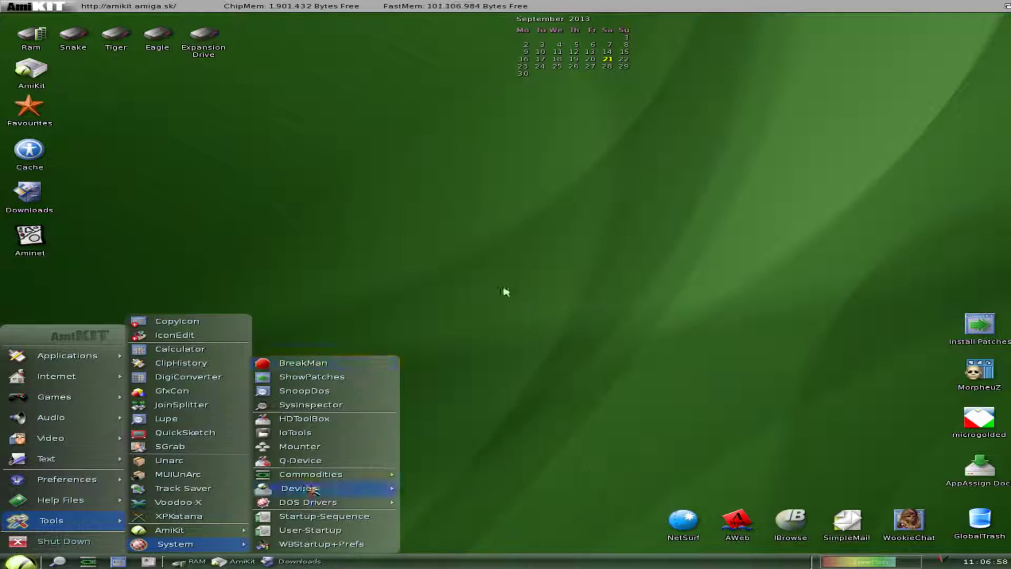
{"action": "mouse_move", "coordinate": [457, 500]}
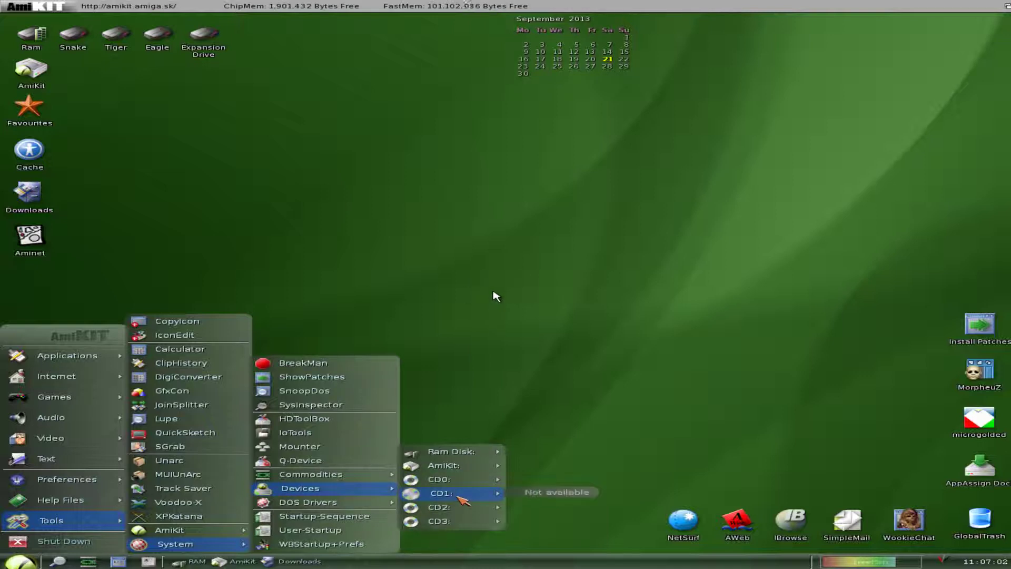
{"action": "mouse_move", "coordinate": [460, 468]}
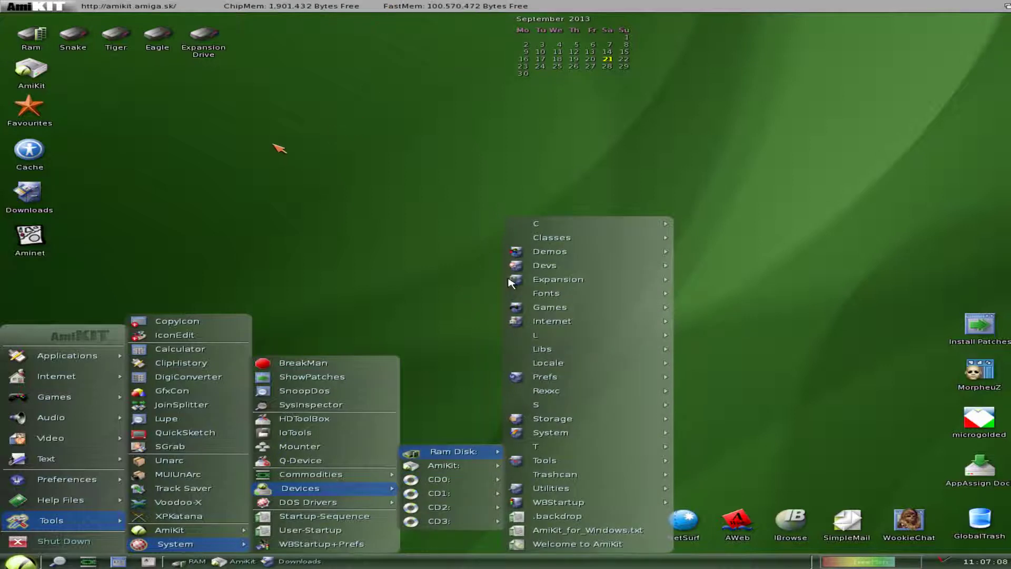
{"action": "left_click", "coordinate": [341, 156]}
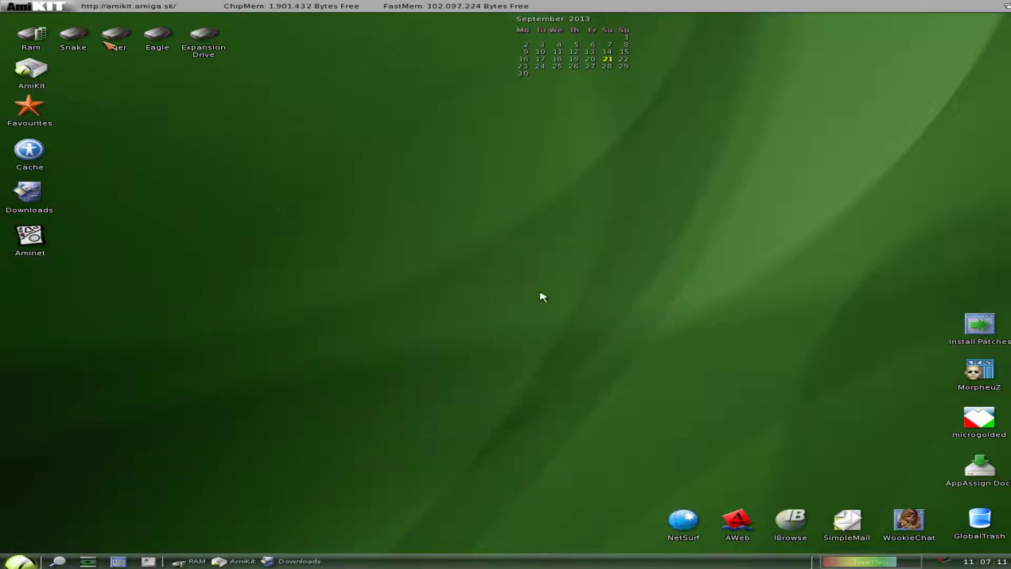
Open the Test folder on the Eagle drive to show the Ambermoon disk images.
{"action": "double_click", "coordinate": [169, 45]}
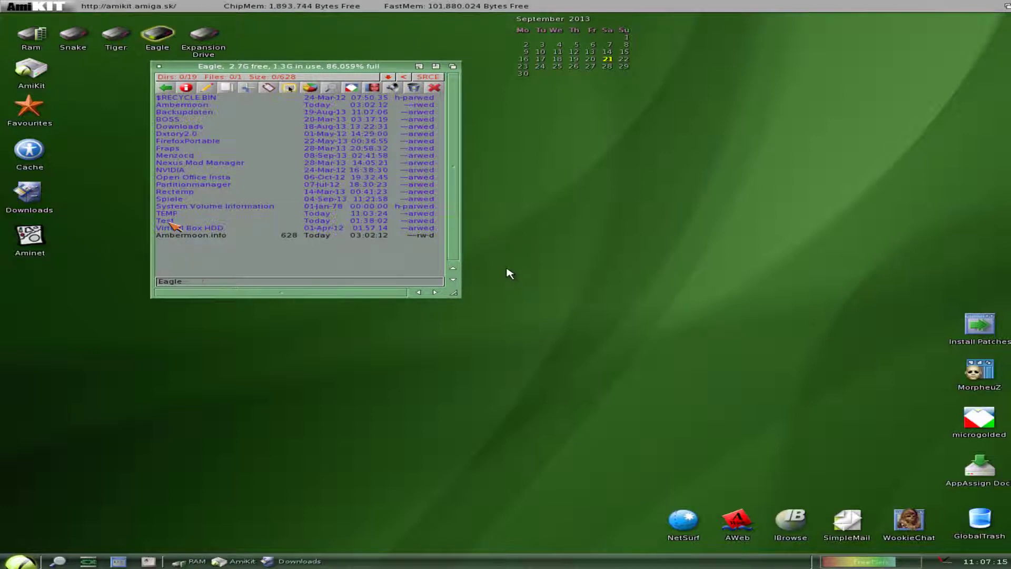
{"action": "double_click", "coordinate": [167, 220]}
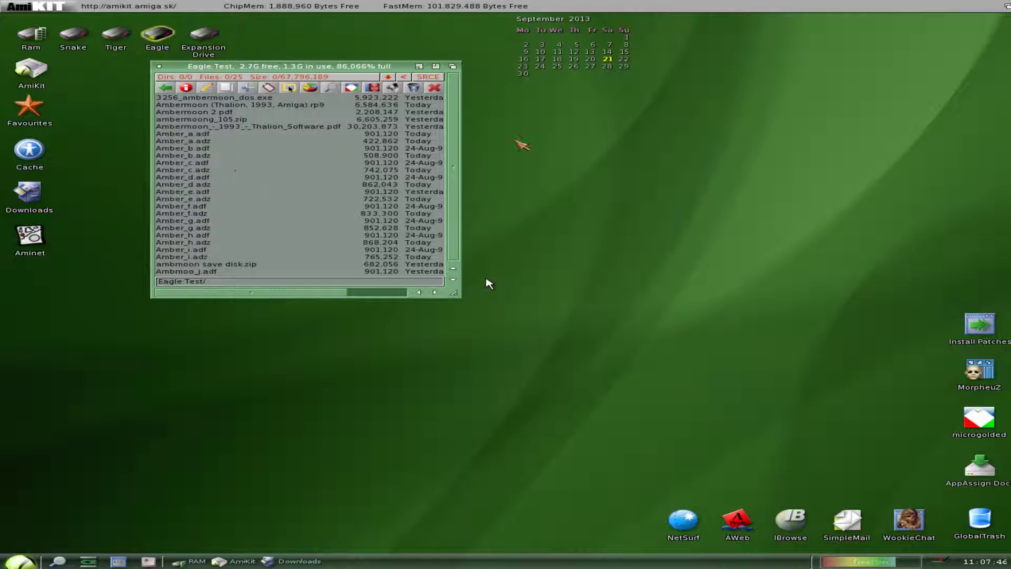
Try to unpack the Amber_a.adf image to the DF0: device.
{"action": "double_click", "coordinate": [193, 134]}
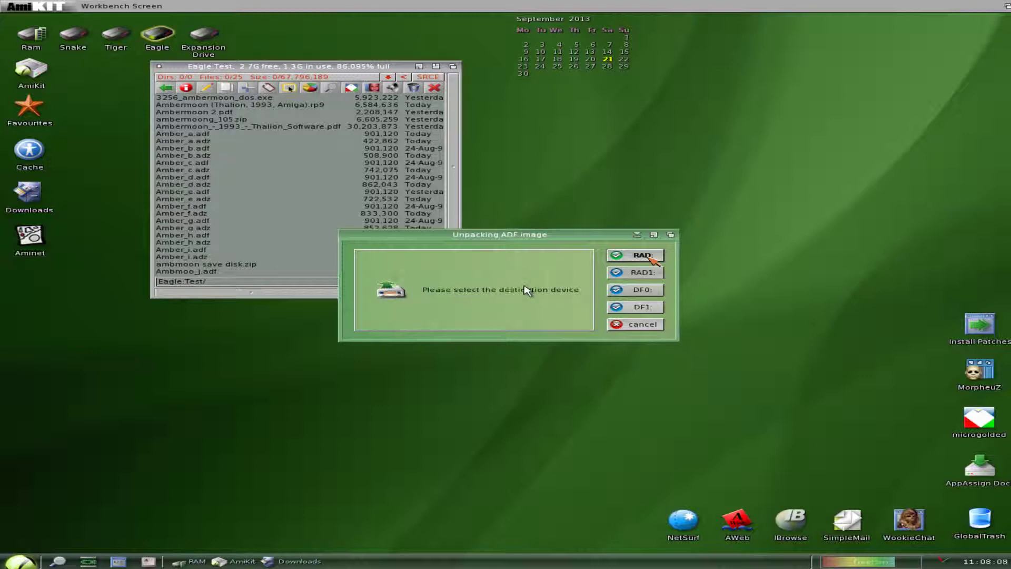
{"action": "left_click", "coordinate": [649, 292]}
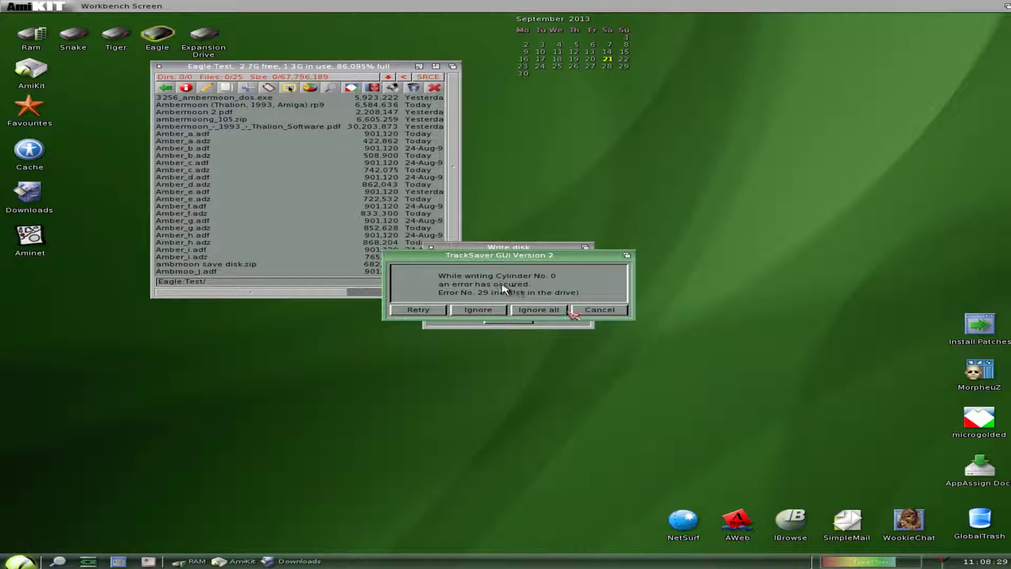
{"action": "left_click", "coordinate": [606, 311]}
{"action": "left_click", "coordinate": [510, 305]}
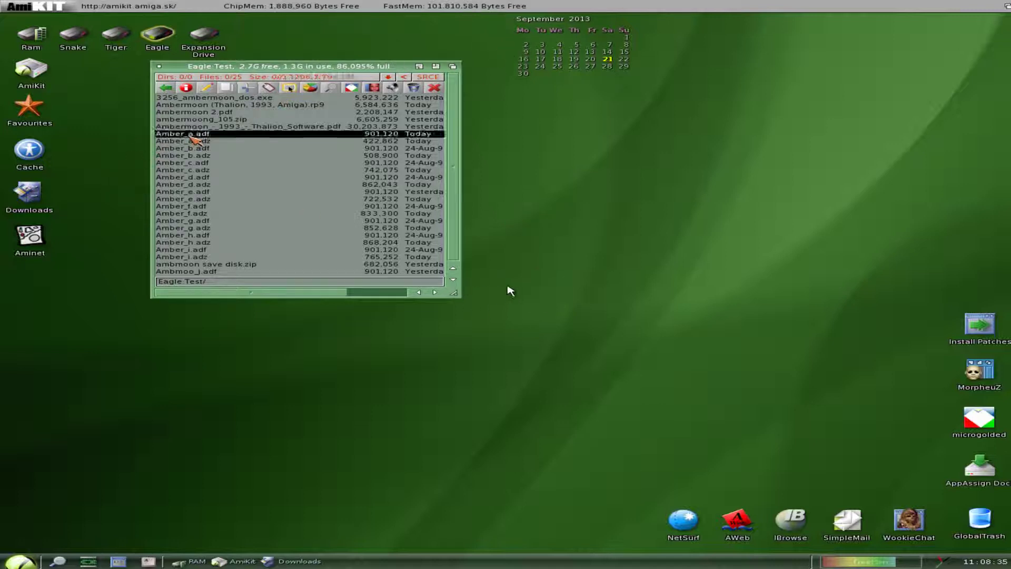
Unpack Amber_a.adf to the RAD: device, mounting that device for it.
{"action": "double_click", "coordinate": [194, 135]}
{"action": "left_click", "coordinate": [636, 255]}
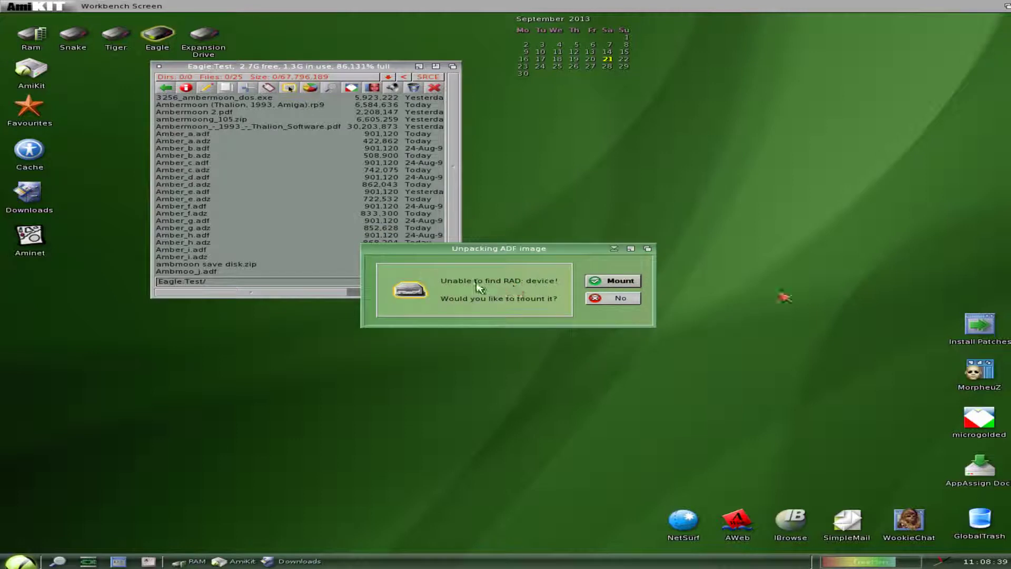
{"action": "left_click", "coordinate": [621, 286]}
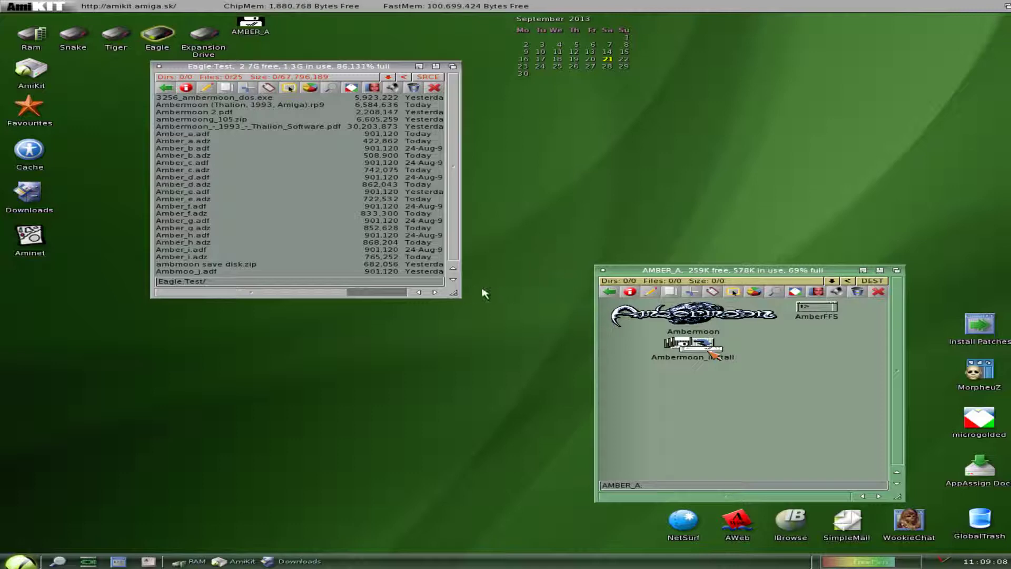
Close the AMBER_A disk window and the Eagle Test folder window.
{"action": "left_click", "coordinate": [601, 271]}
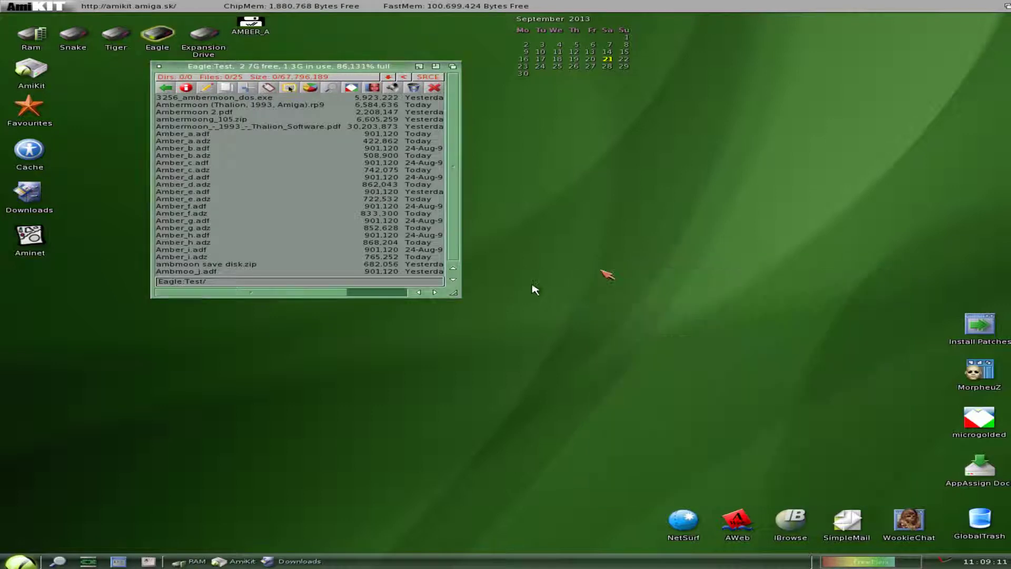
{"action": "left_click", "coordinate": [159, 67]}
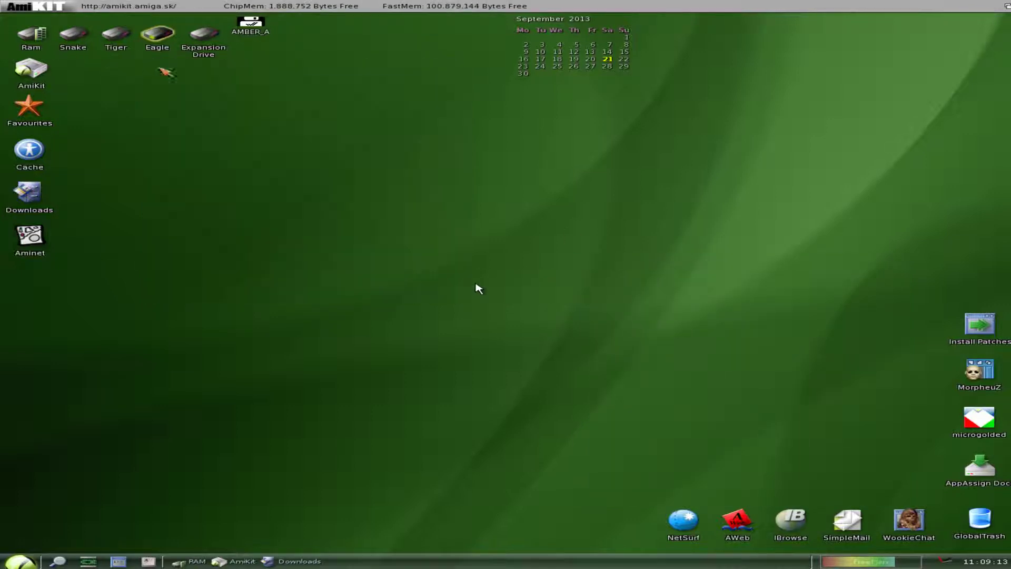
{"action": "right_click", "coordinate": [261, 33]}
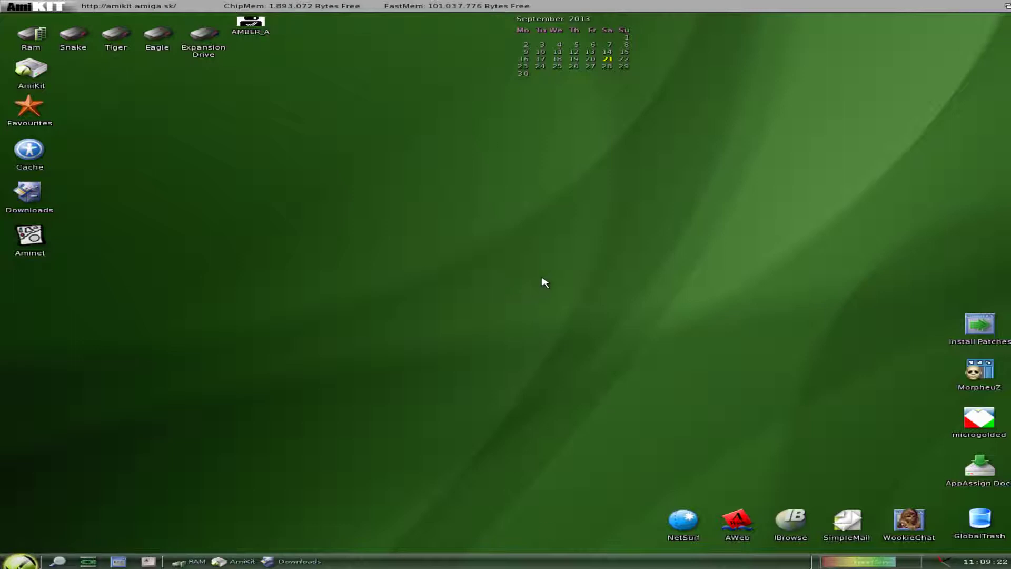
{"action": "left_click", "coordinate": [20, 561]}
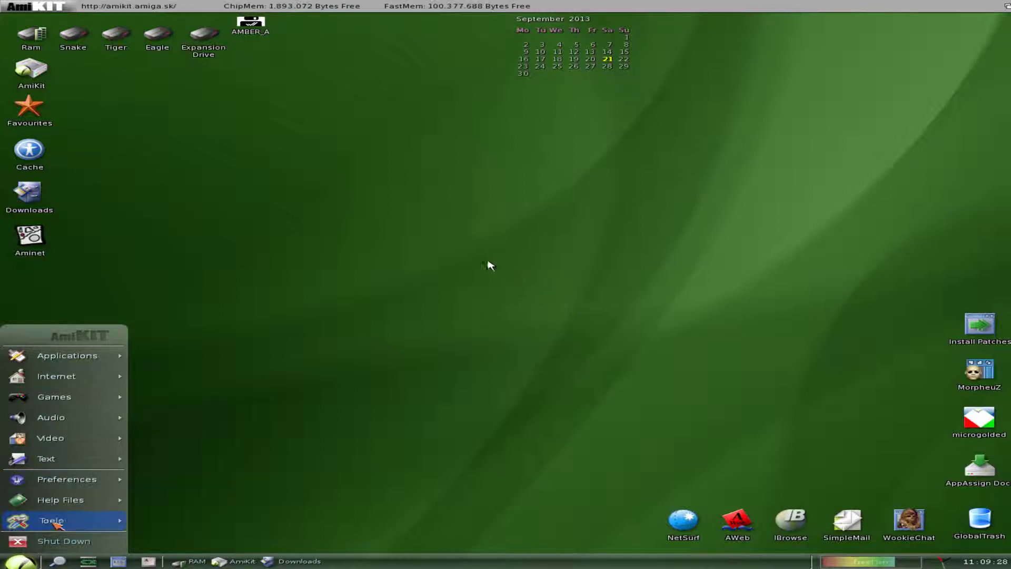
{"action": "mouse_move", "coordinate": [120, 480]}
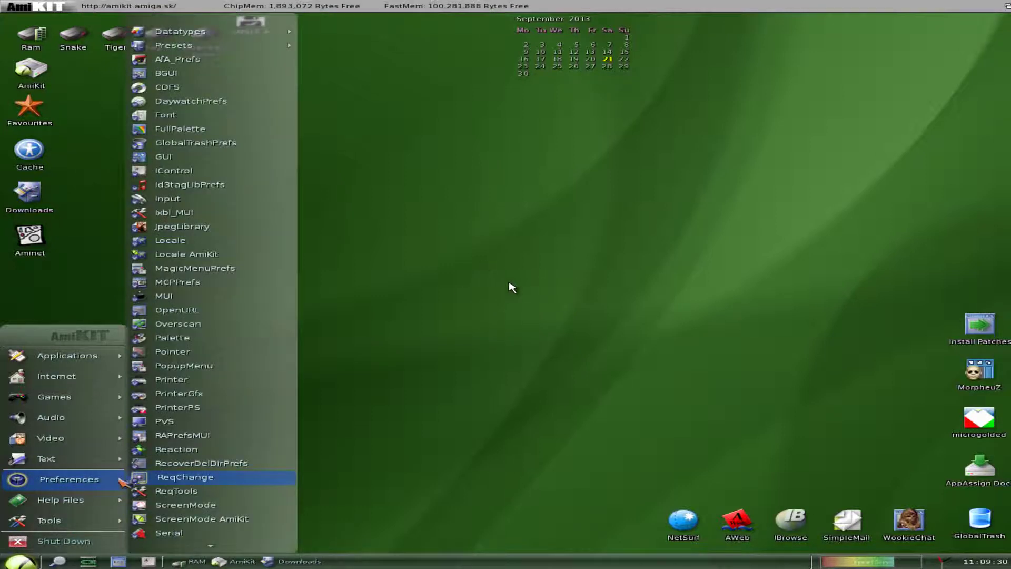
{"action": "left_click", "coordinate": [482, 312]}
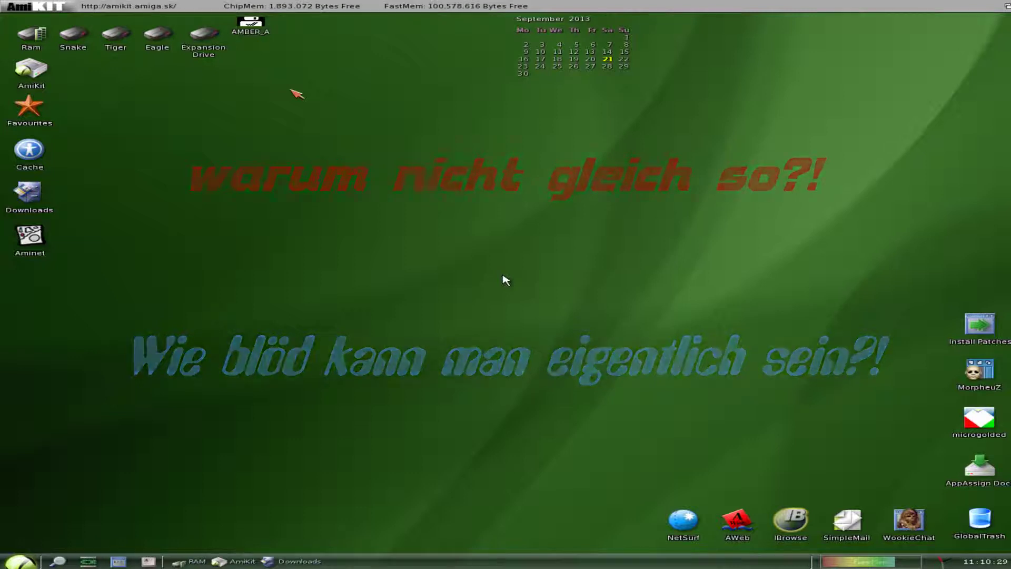
Open the WinUAE settings and review the CPU, chipset, advanced chipset and ROM configuration.
{"action": "key", "text": "F12"}
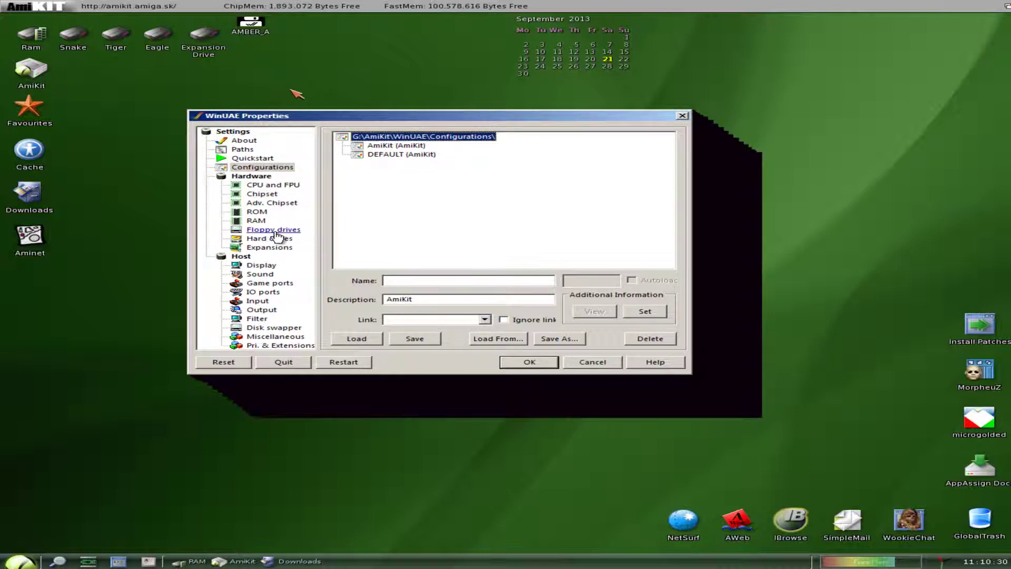
{"action": "left_click", "coordinate": [272, 185]}
{"action": "left_click", "coordinate": [261, 194]}
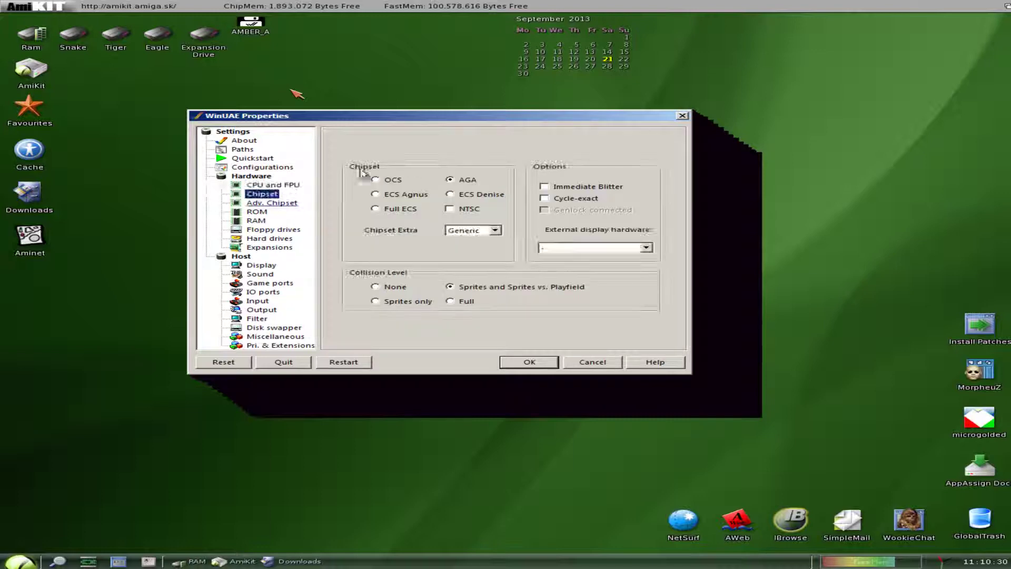
{"action": "left_click", "coordinate": [263, 195]}
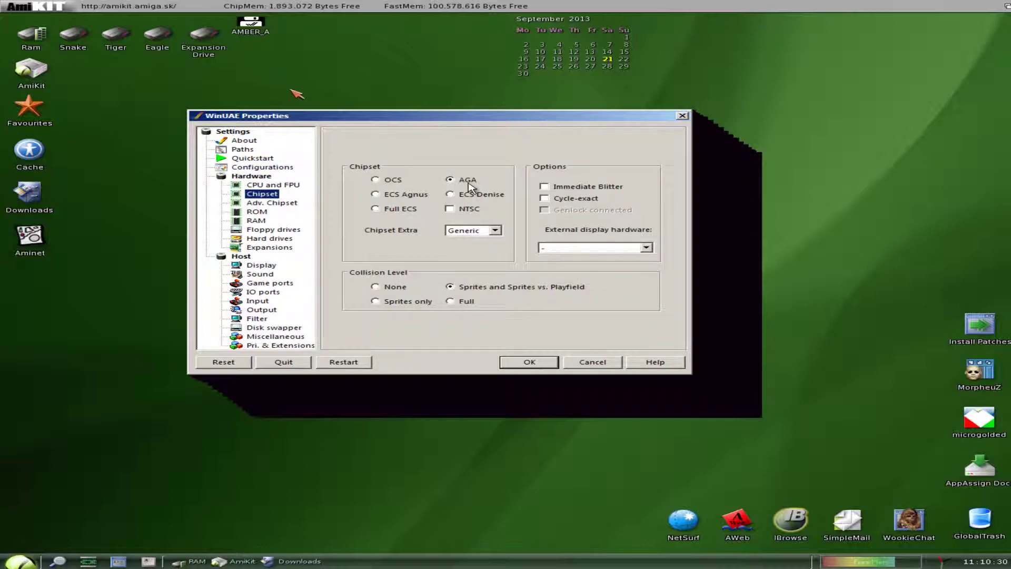
{"action": "left_click", "coordinate": [271, 204]}
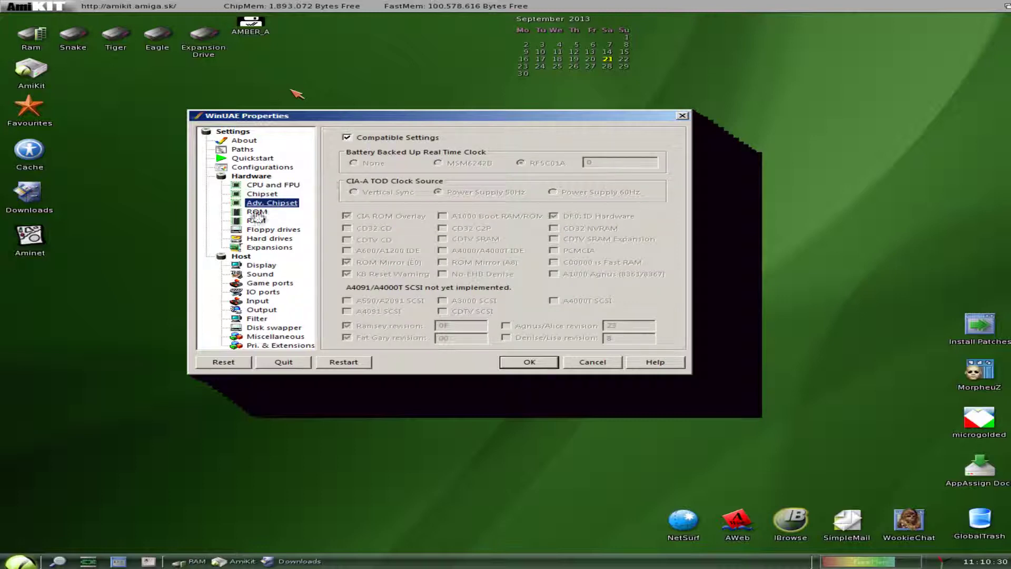
{"action": "left_click", "coordinate": [253, 213]}
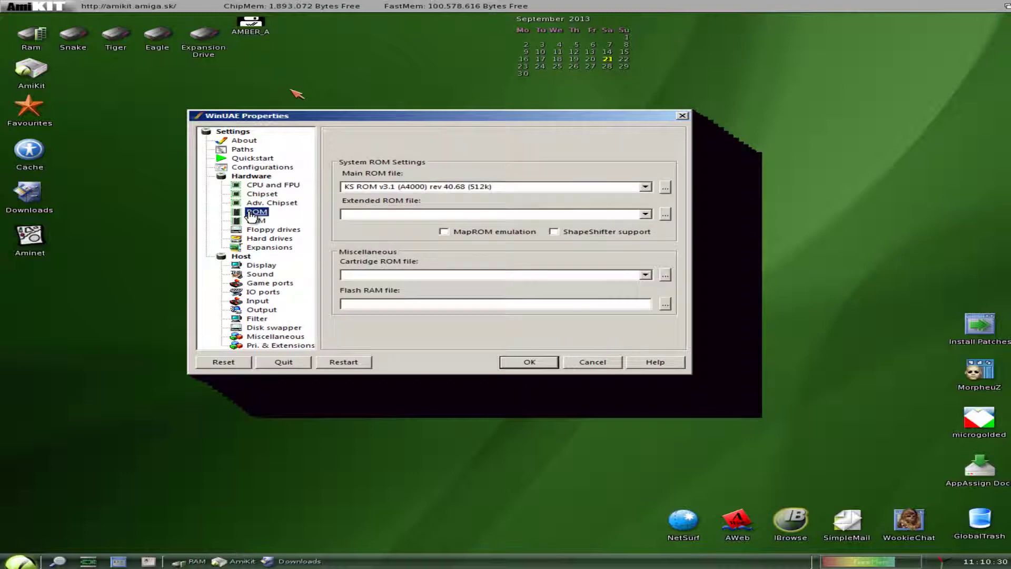
Insert Amber_a.adf into floppy drive DF0: and Amber_b.adf into DF1:, both from E:\Test, and apply the settings.
{"action": "left_click", "coordinate": [272, 230]}
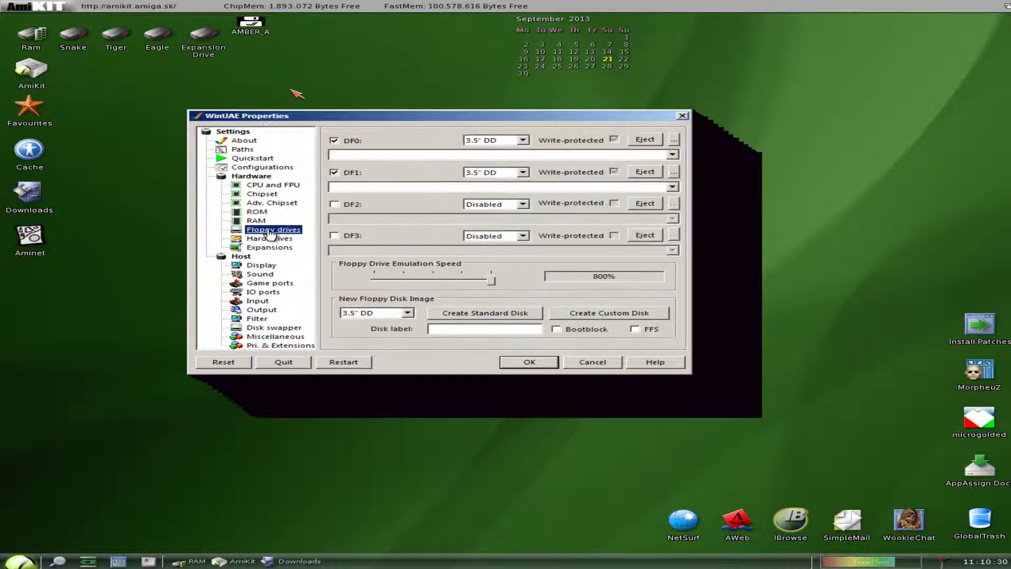
{"action": "left_click", "coordinate": [368, 154]}
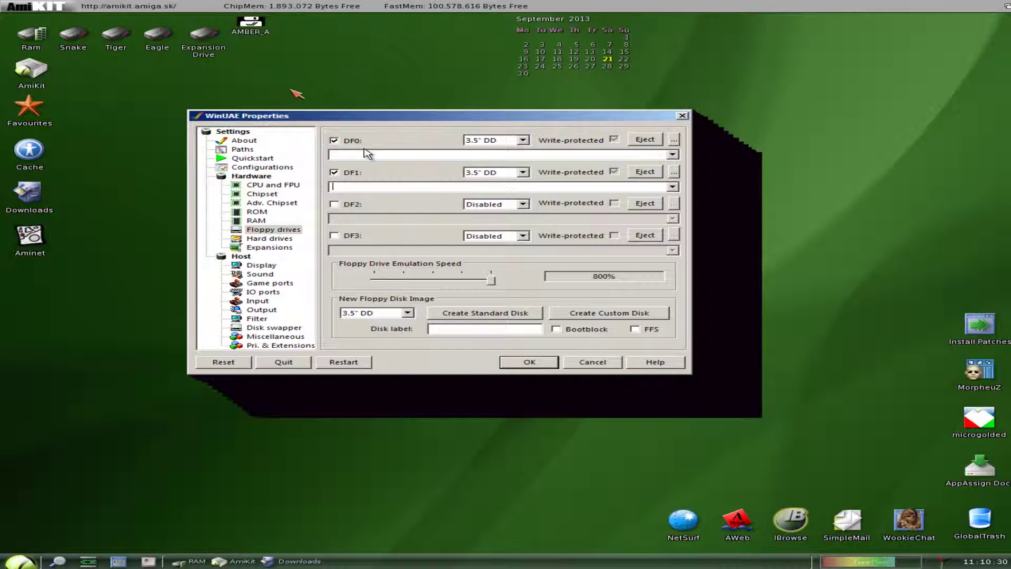
{"action": "left_click", "coordinate": [672, 156]}
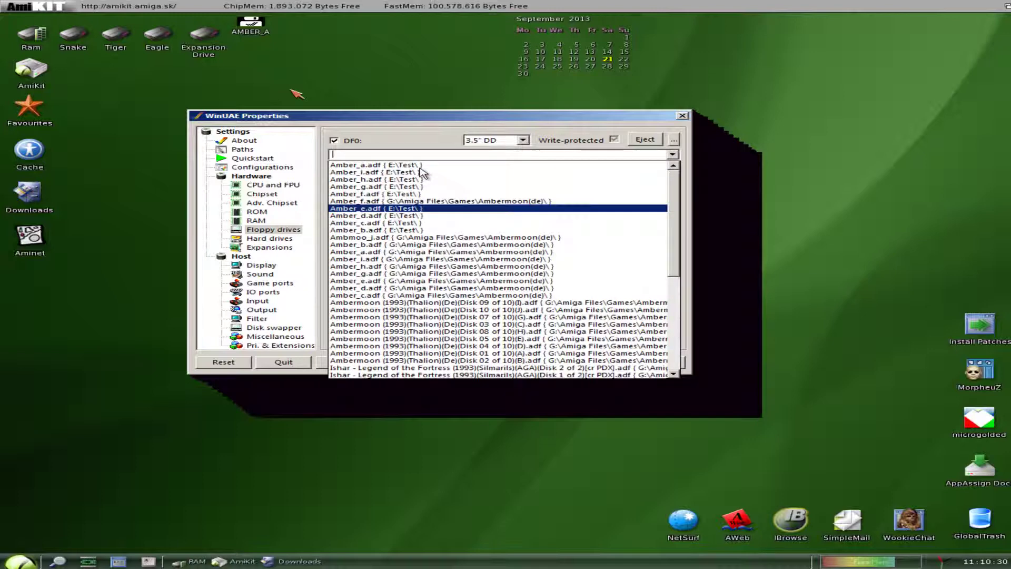
{"action": "key", "text": "Up"}
{"action": "key", "text": "Return"}
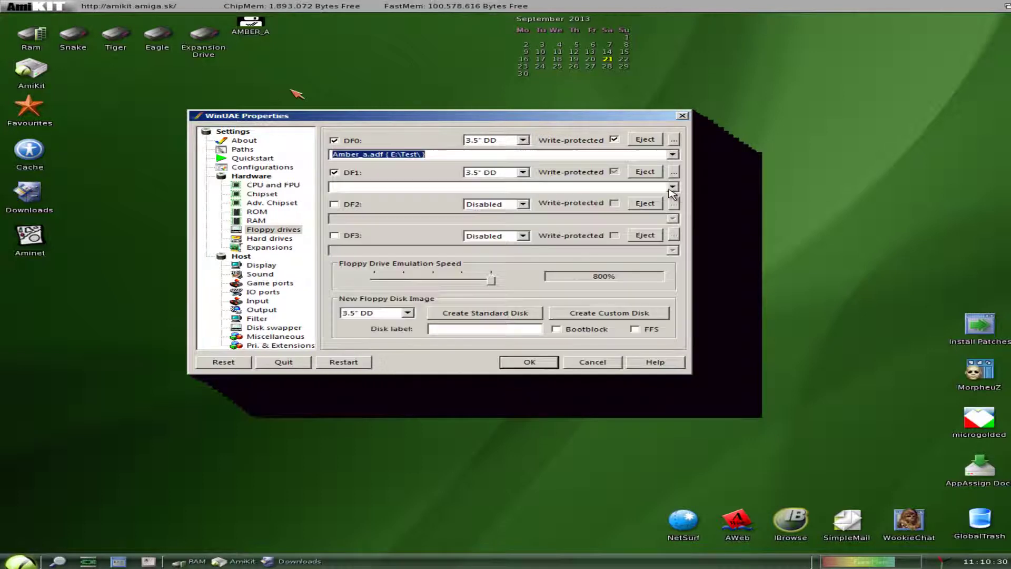
{"action": "left_click", "coordinate": [672, 187]}
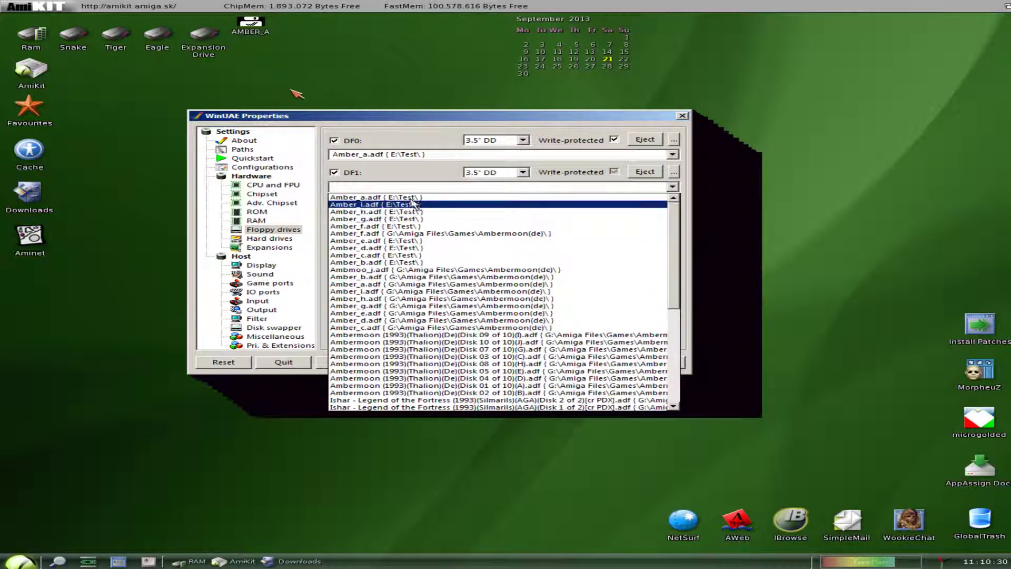
{"action": "left_click", "coordinate": [394, 262]}
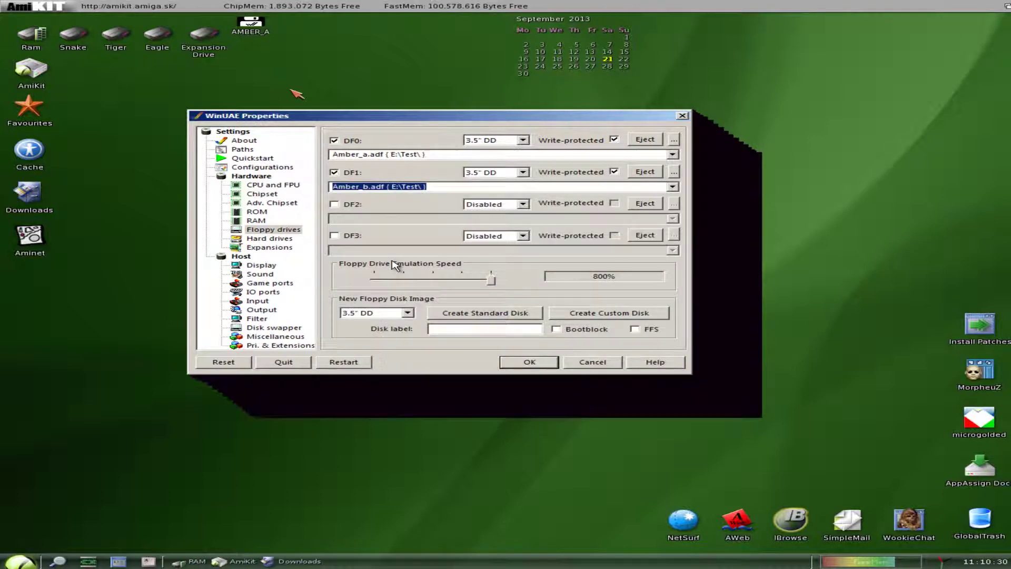
{"action": "left_click", "coordinate": [527, 362]}
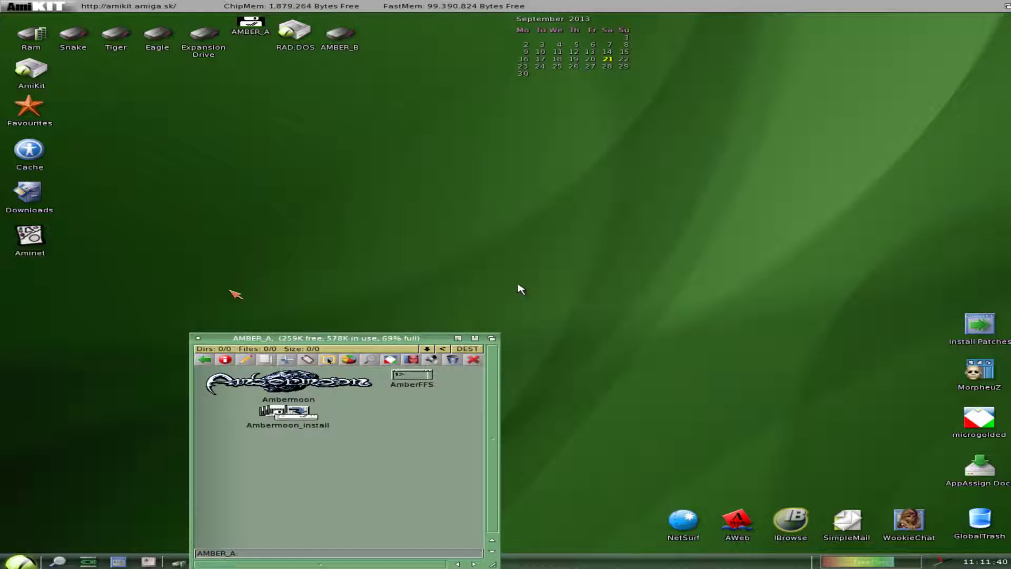
Close the AMBER_A and AMBER_B disk windows and select the RAD:DOS and AMBER_B icons on the desktop.
{"action": "left_click", "coordinate": [198, 345]}
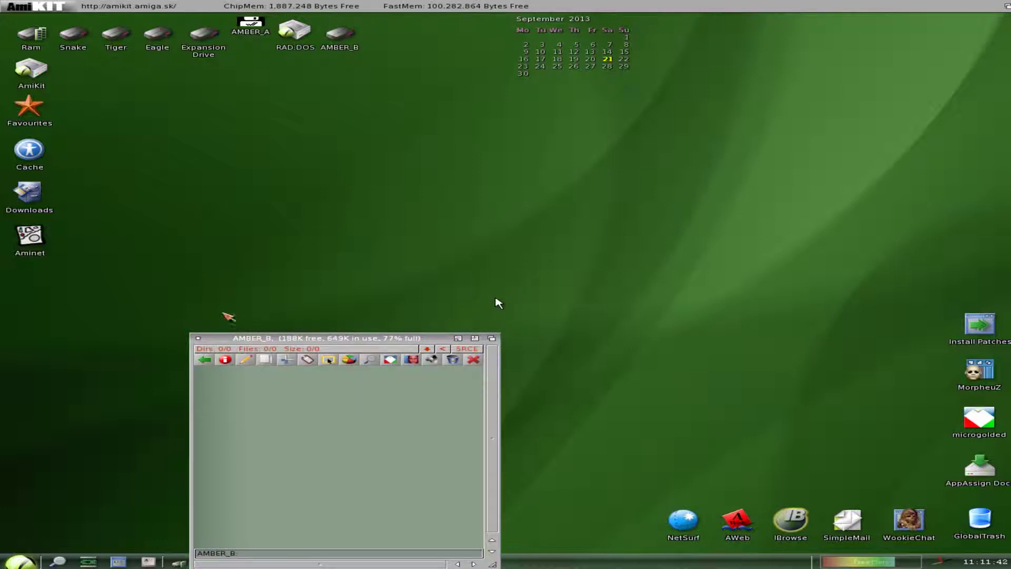
{"action": "left_click", "coordinate": [198, 339]}
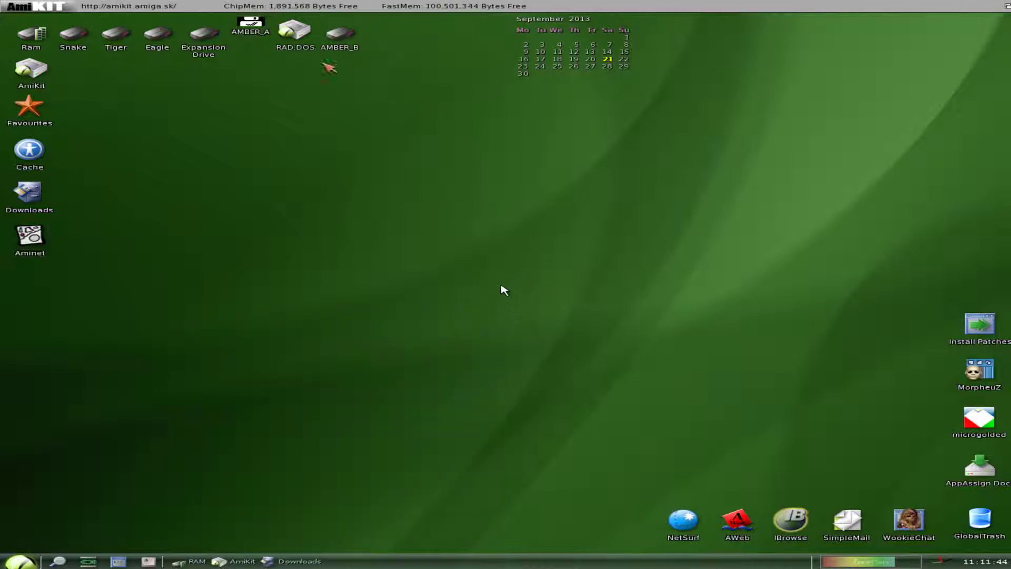
{"action": "left_click_drag", "start_coordinate": [438, 81], "coordinate": [246, 24]}
{"action": "right_click", "coordinate": [349, 94]}
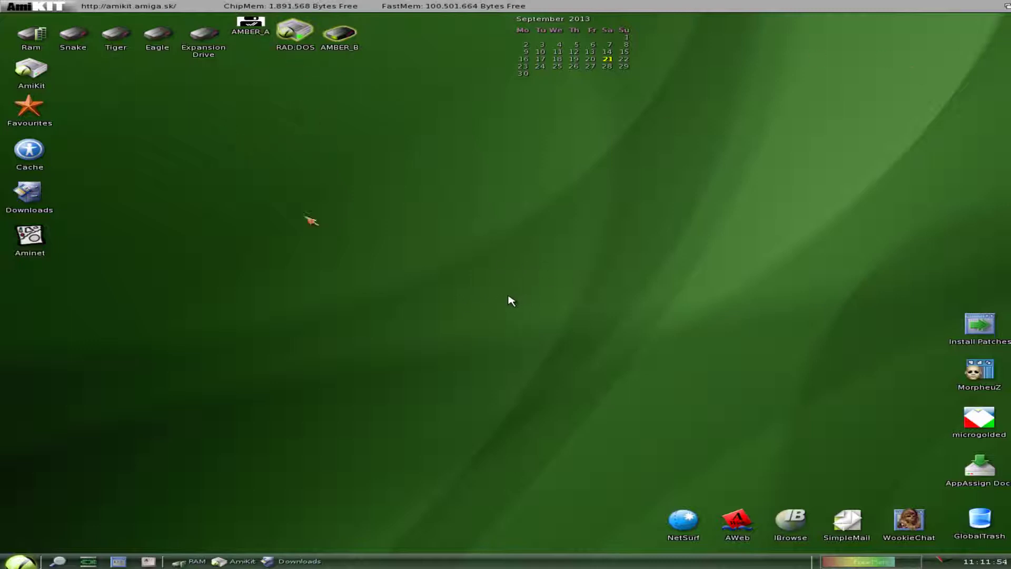
Reboot AmiKit through its shutdown options and launch AmiKit again from the Windows desktop.
{"action": "left_click", "coordinate": [21, 561]}
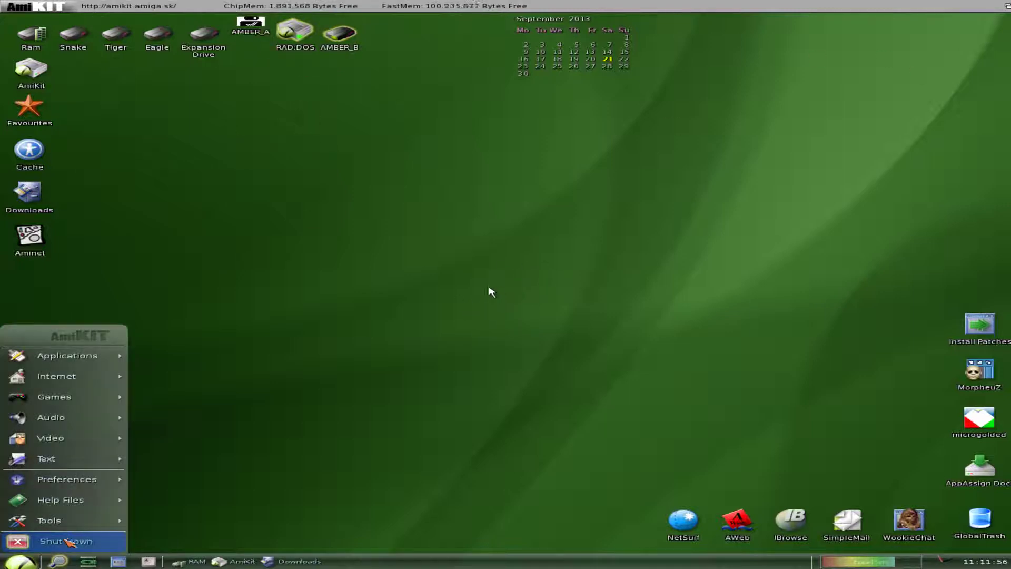
{"action": "left_click", "coordinate": [67, 545]}
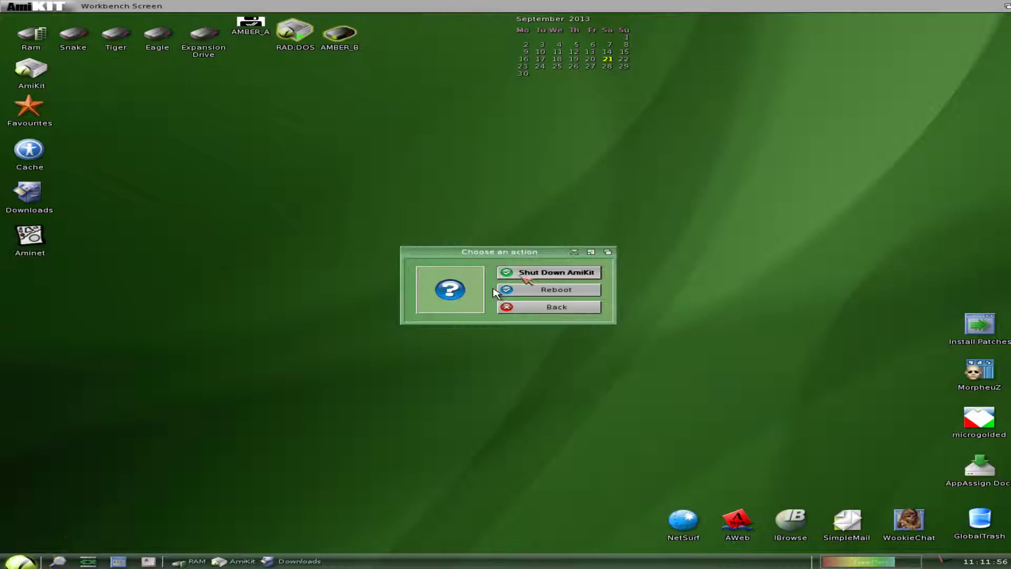
{"action": "left_click", "coordinate": [570, 290]}
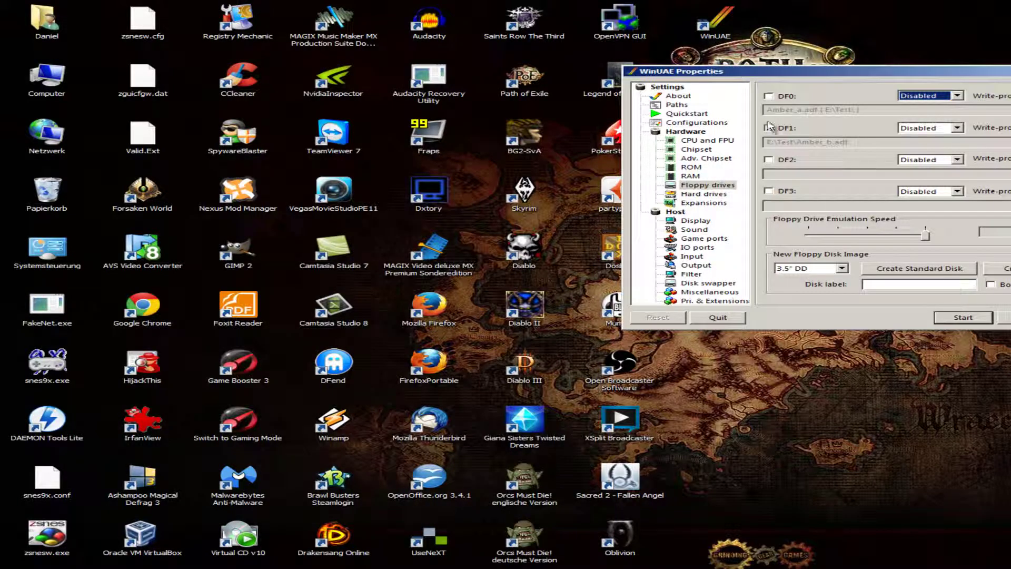
{"action": "double_click", "coordinate": [715, 84]}
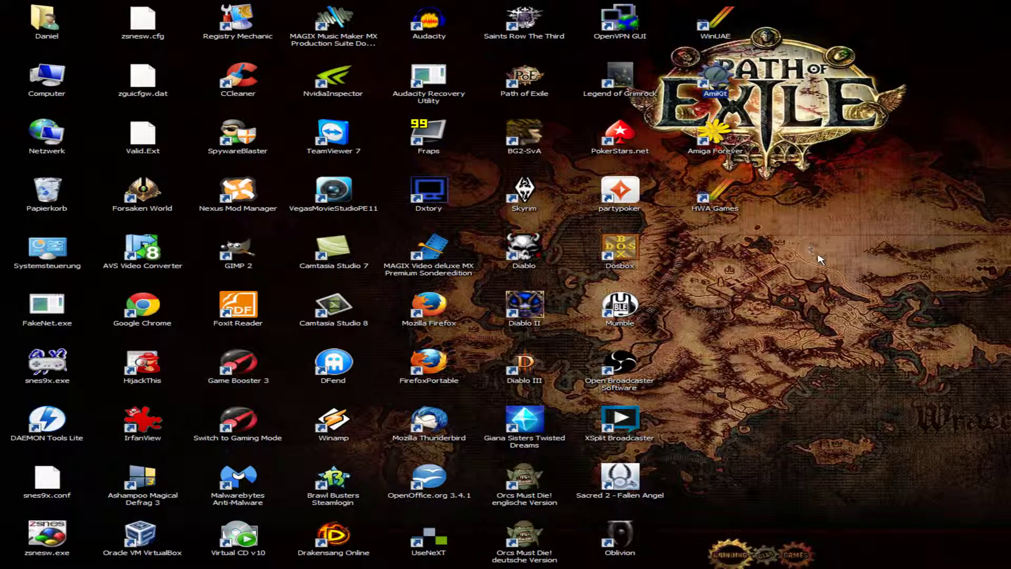
{"action": "left_click", "coordinate": [821, 258]}
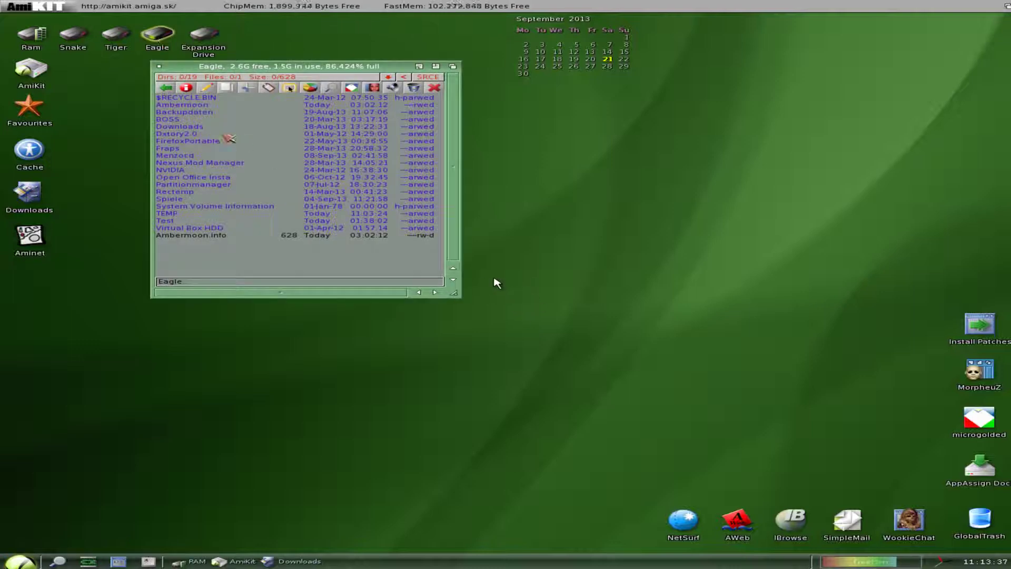
Try to launch the Ambermoon program from the Ambermoon folder on the Eagle drive, cancelling the arguments request.
{"action": "double_click", "coordinate": [199, 105]}
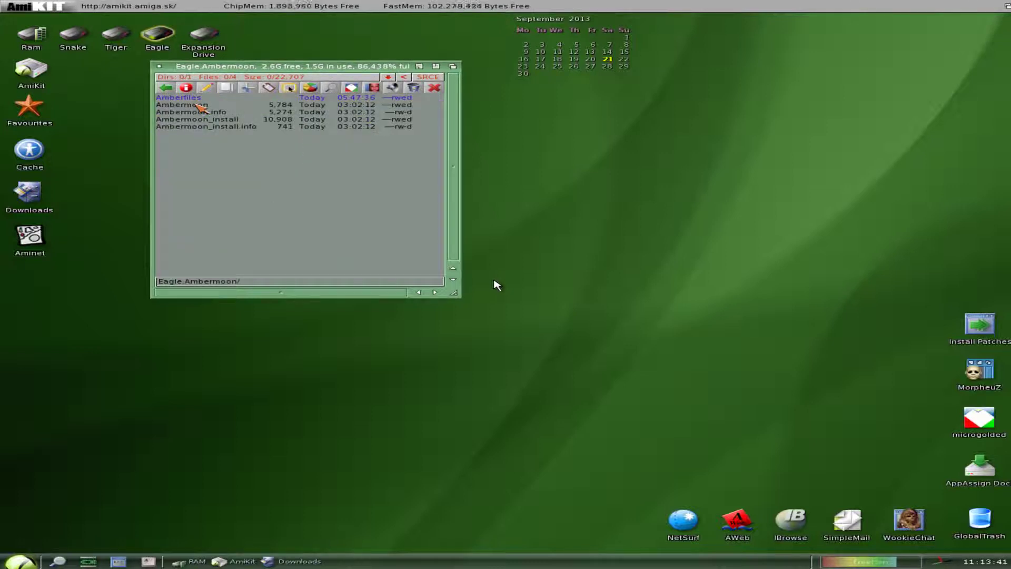
{"action": "left_click", "coordinate": [198, 105]}
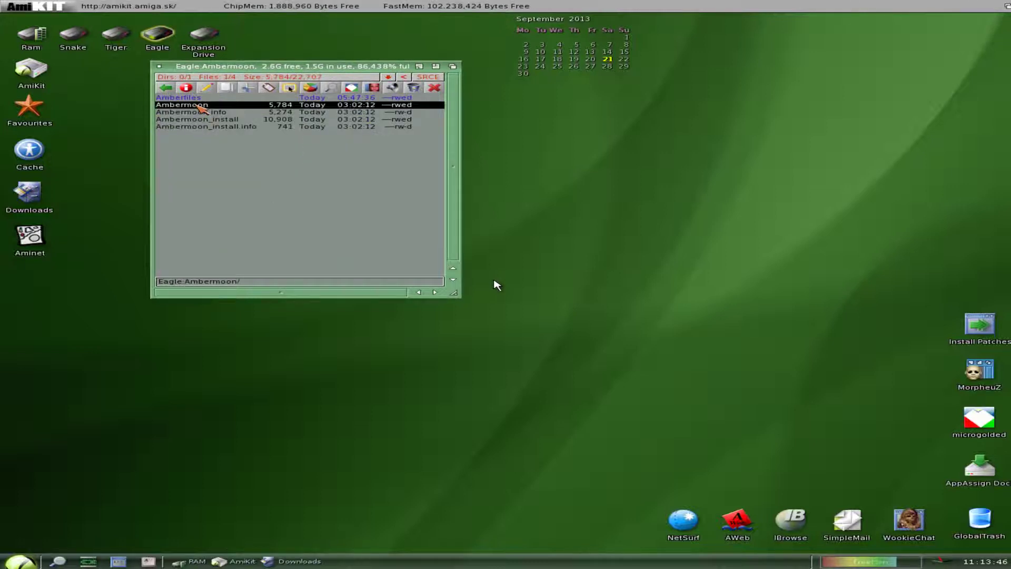
{"action": "double_click", "coordinate": [199, 106]}
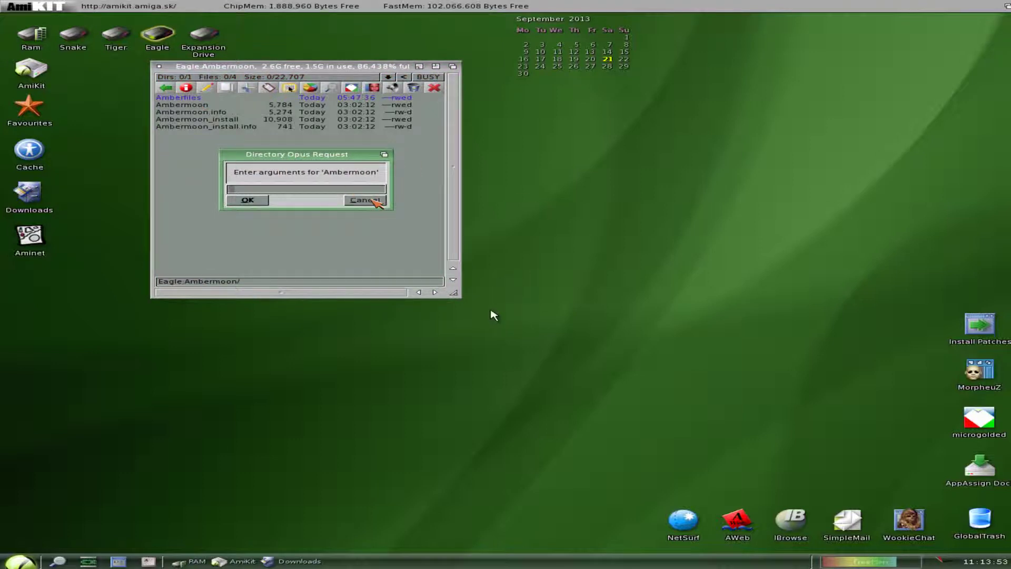
{"action": "left_click", "coordinate": [375, 201]}
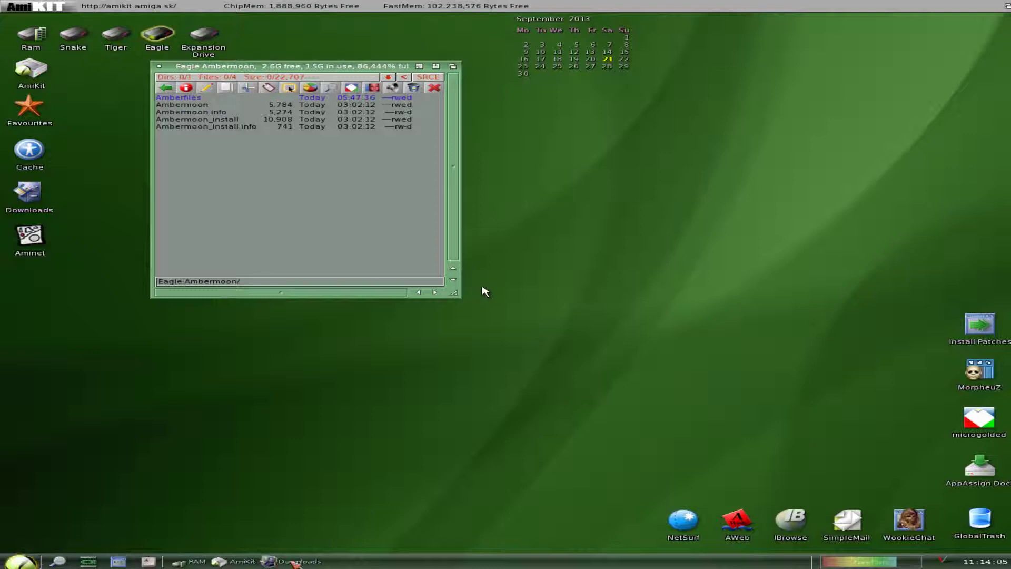
Close the AmiKit drive window, select the Ambermoon program file and close its folder window.
{"action": "left_click", "coordinate": [227, 562]}
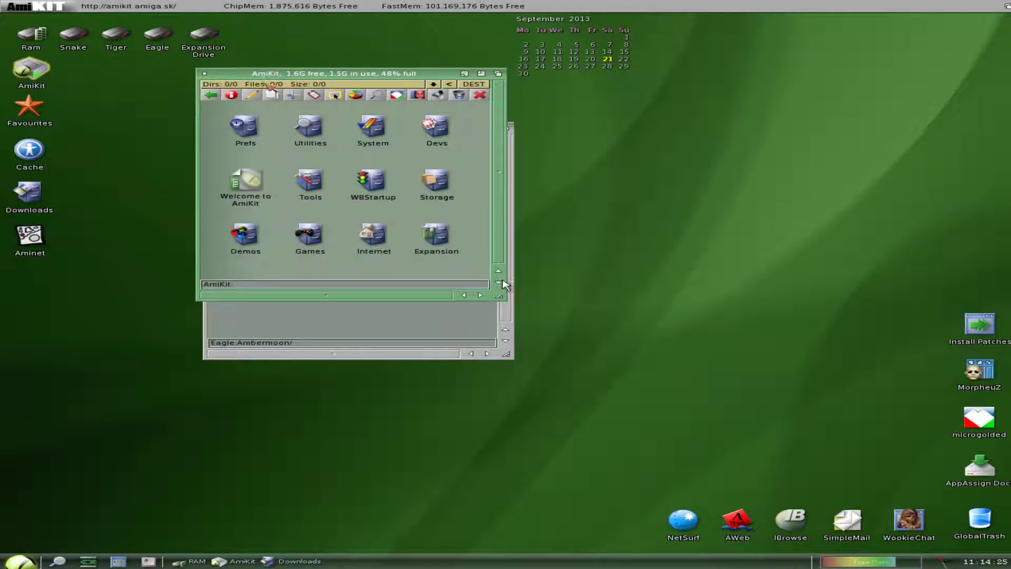
{"action": "left_click", "coordinate": [204, 74]}
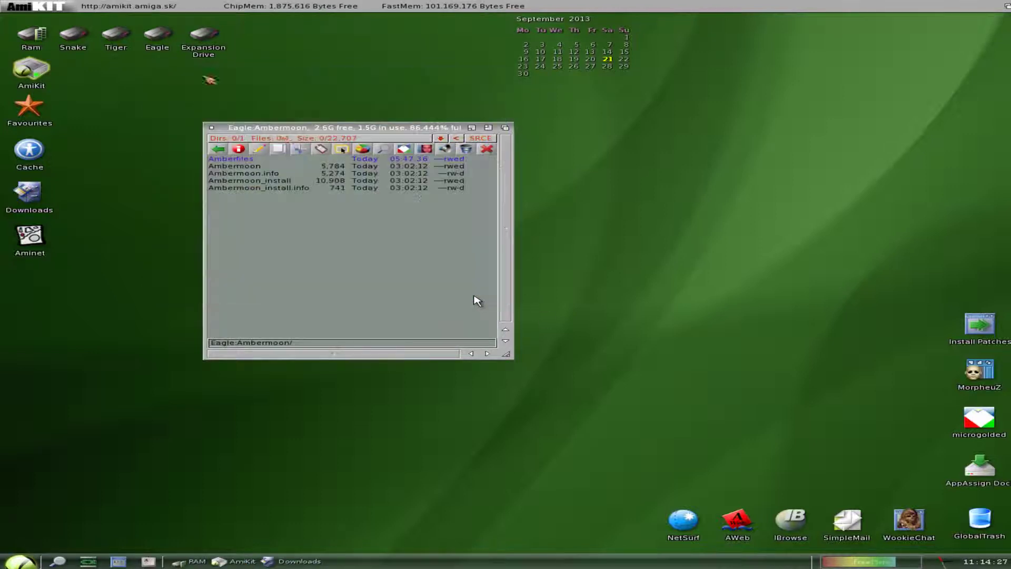
{"action": "left_click", "coordinate": [258, 167]}
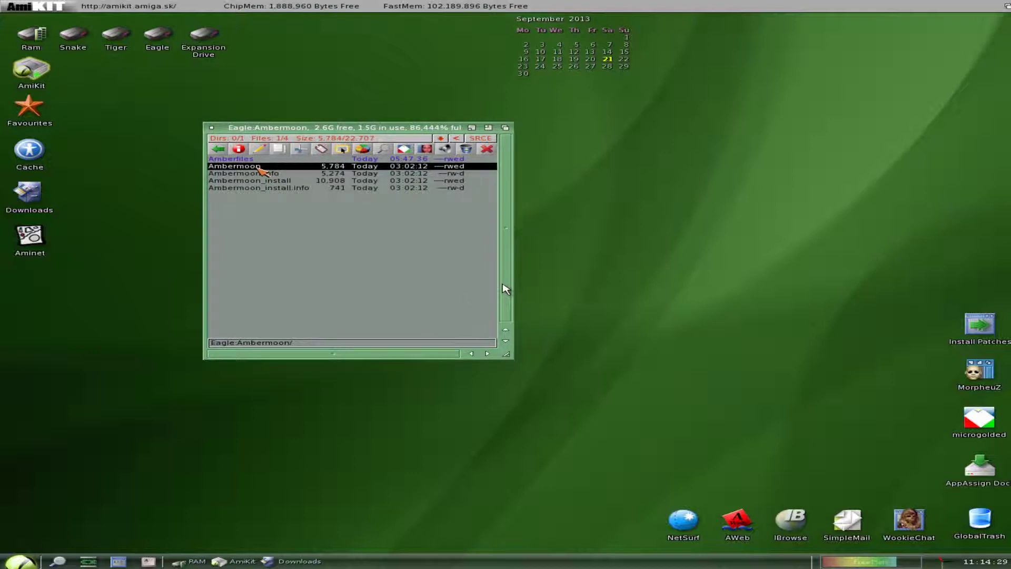
{"action": "left_click", "coordinate": [211, 129]}
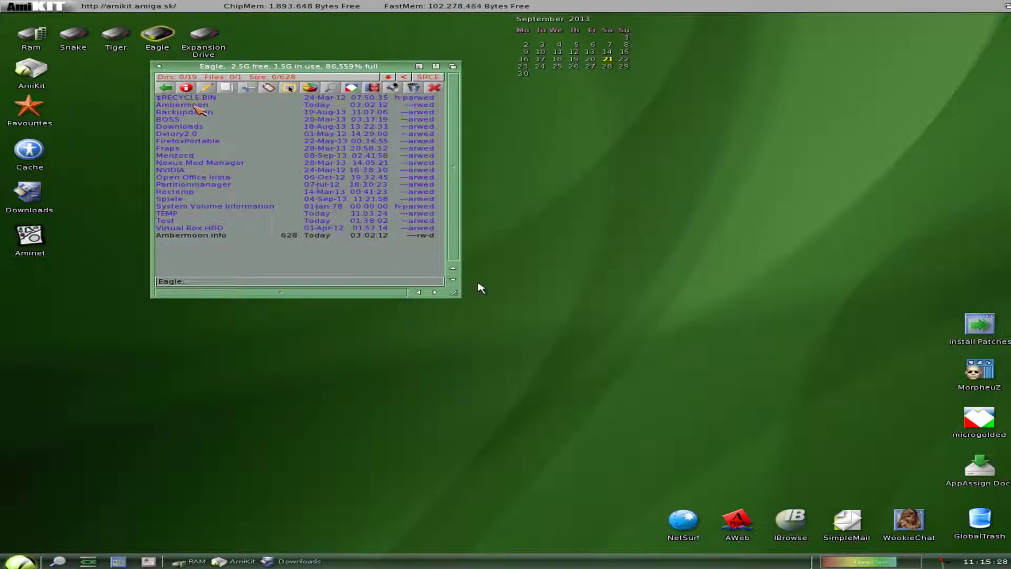
Reopen the Ambermoon folder on the Eagle drive, select the Ambermoon program file again and close the folder.
{"action": "double_click", "coordinate": [195, 105]}
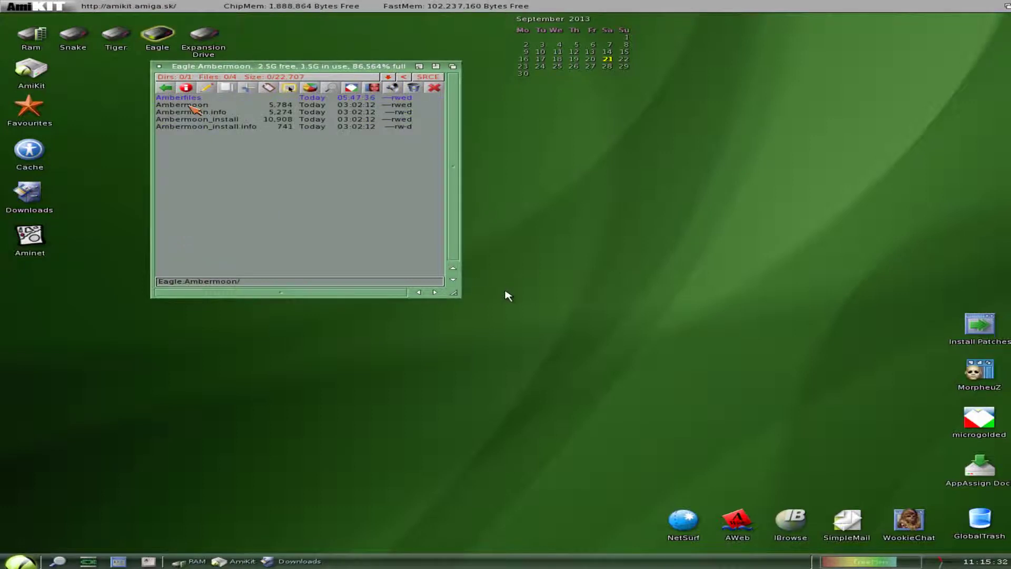
{"action": "left_click", "coordinate": [190, 106]}
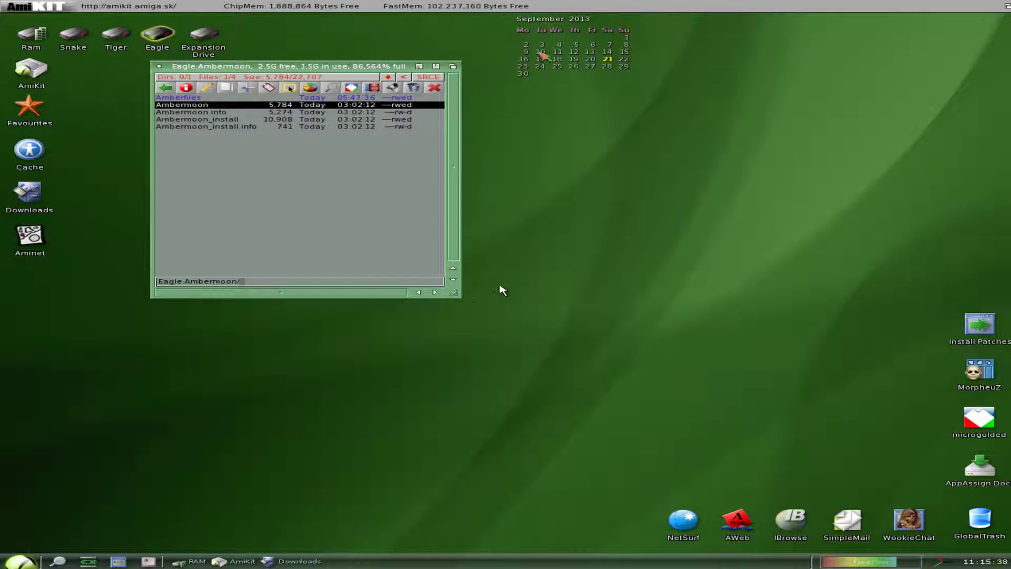
{"action": "left_click", "coordinate": [225, 106]}
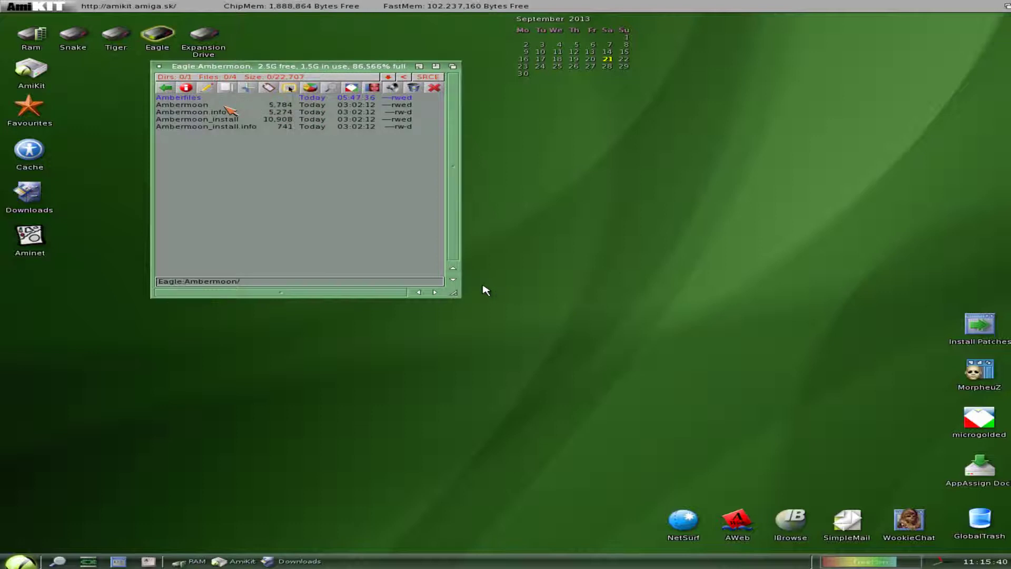
{"action": "left_click", "coordinate": [209, 106]}
{"action": "left_click", "coordinate": [208, 106]}
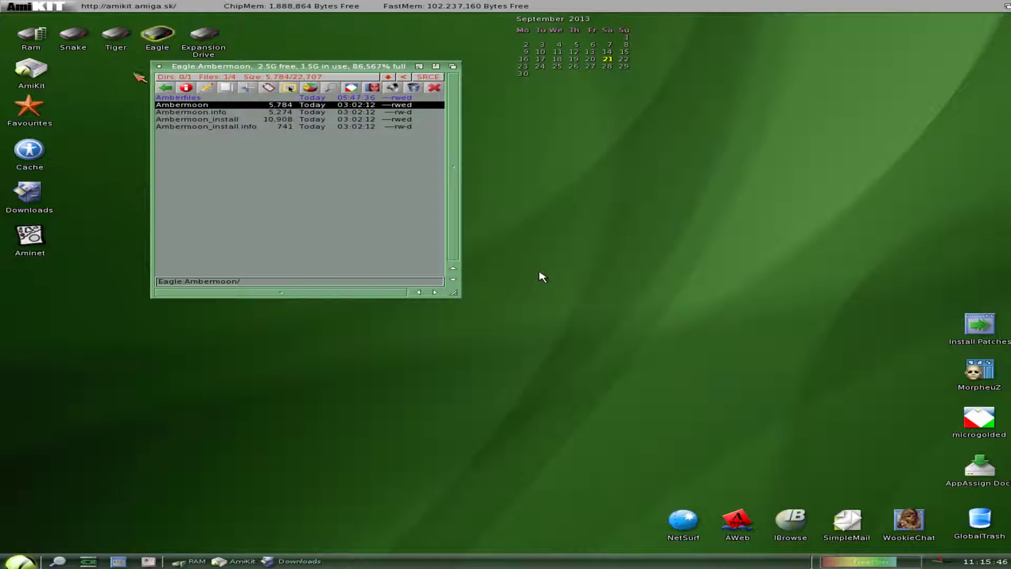
{"action": "left_click", "coordinate": [160, 67]}
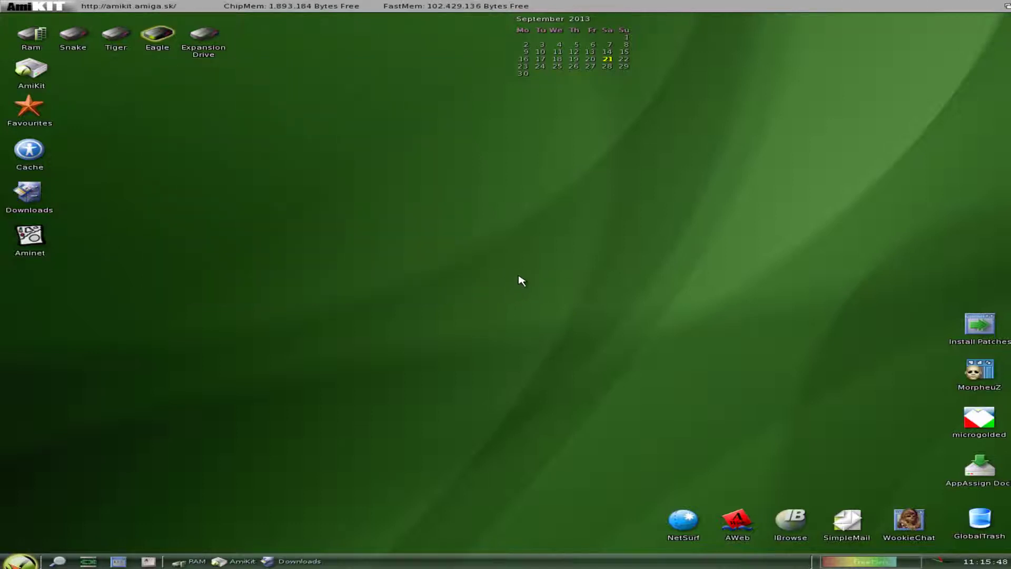
{"action": "left_click", "coordinate": [31, 559]}
{"action": "mouse_move", "coordinate": [105, 520]}
{"action": "mouse_move", "coordinate": [158, 530]}
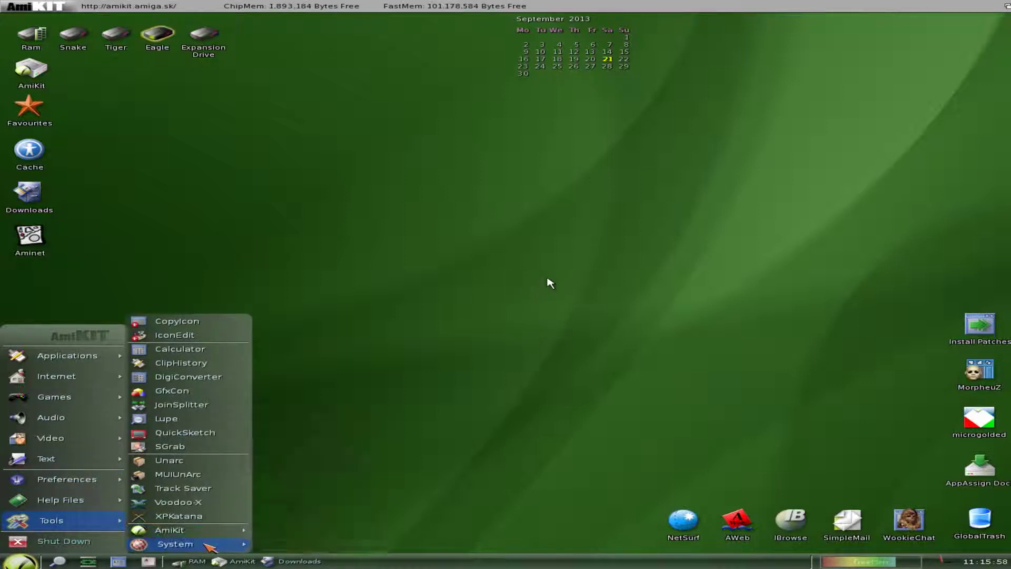
{"action": "mouse_move", "coordinate": [210, 543]}
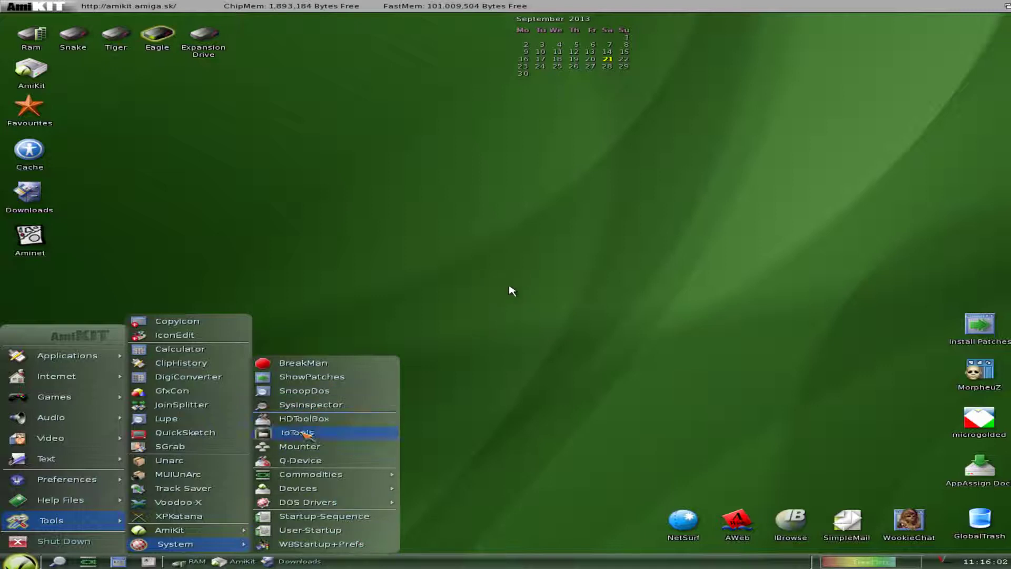
{"action": "mouse_move", "coordinate": [68, 482]}
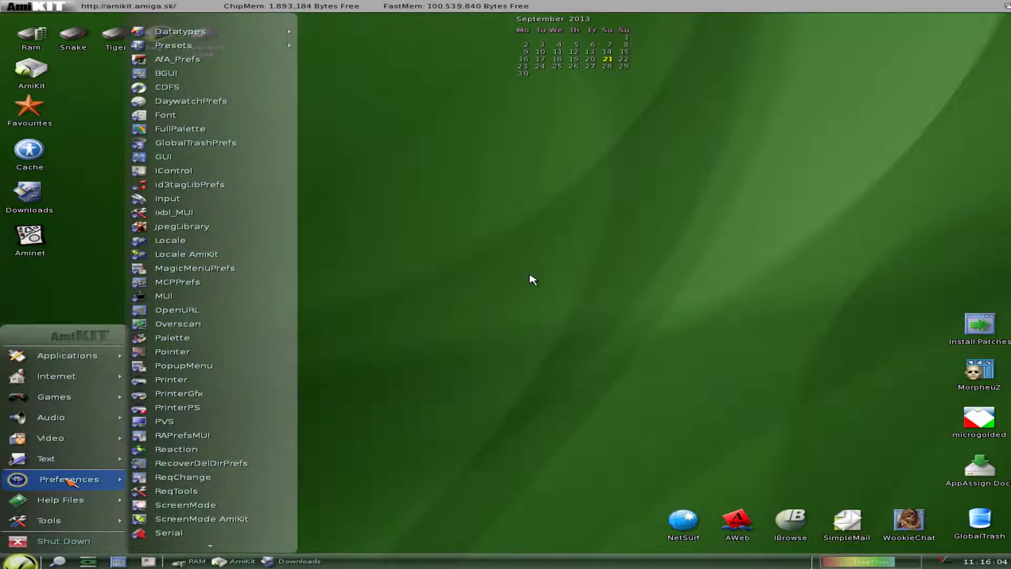
{"action": "left_click", "coordinate": [411, 425]}
Open a Shell from the System drawer of the AmiKit drive.
{"action": "double_click", "coordinate": [31, 70]}
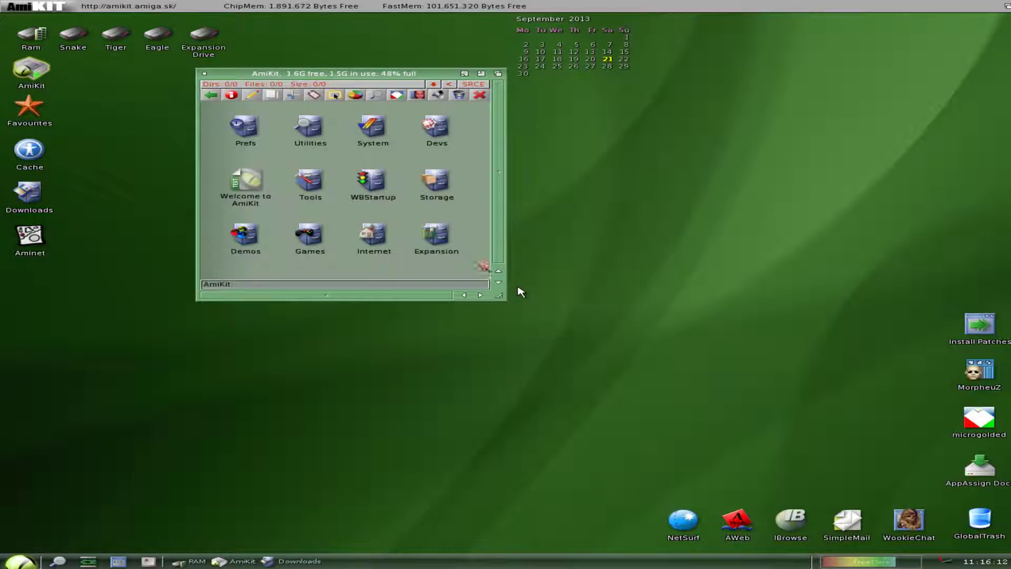
{"action": "double_click", "coordinate": [310, 182]}
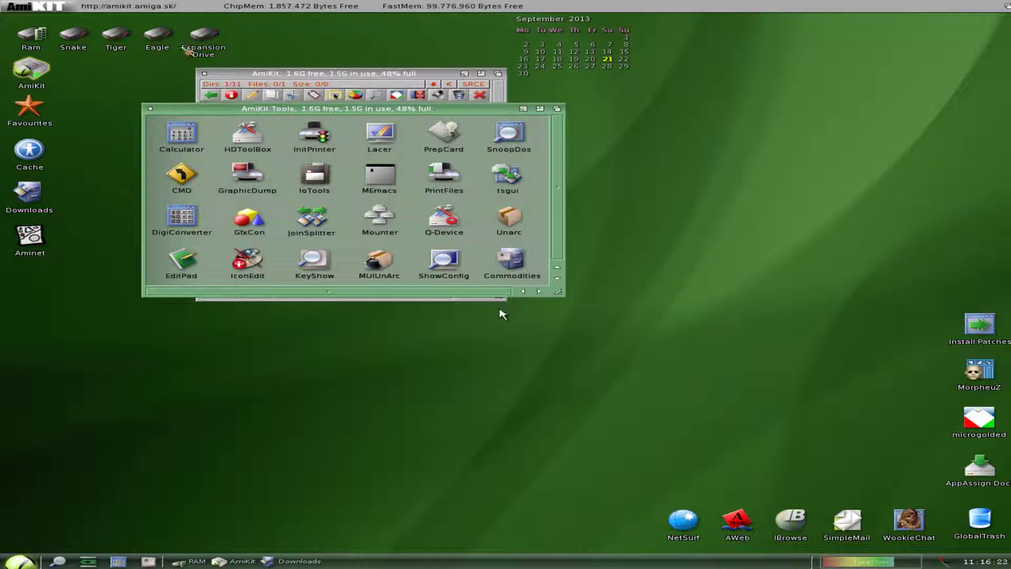
{"action": "left_click", "coordinate": [150, 109]}
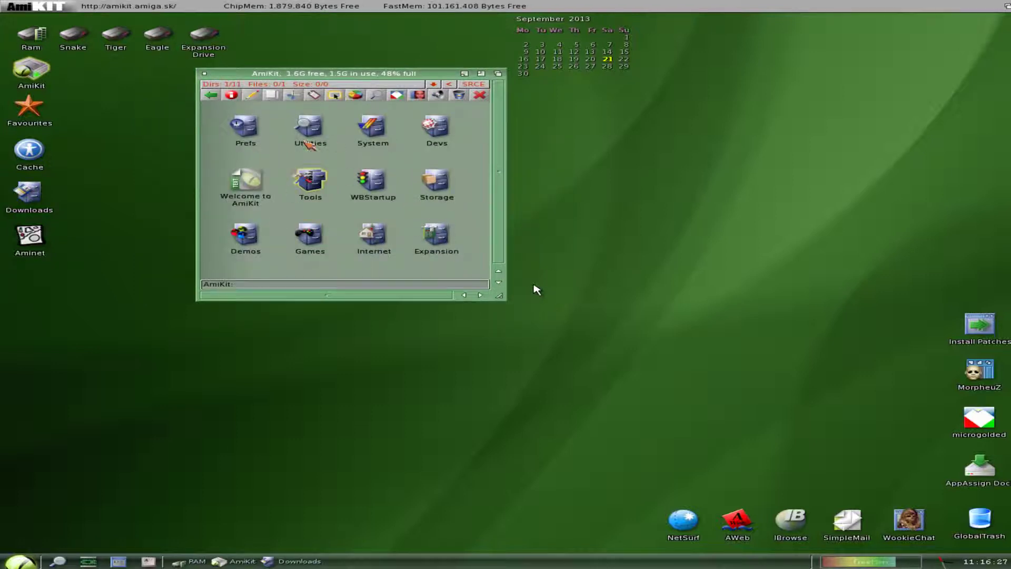
{"action": "double_click", "coordinate": [373, 141]}
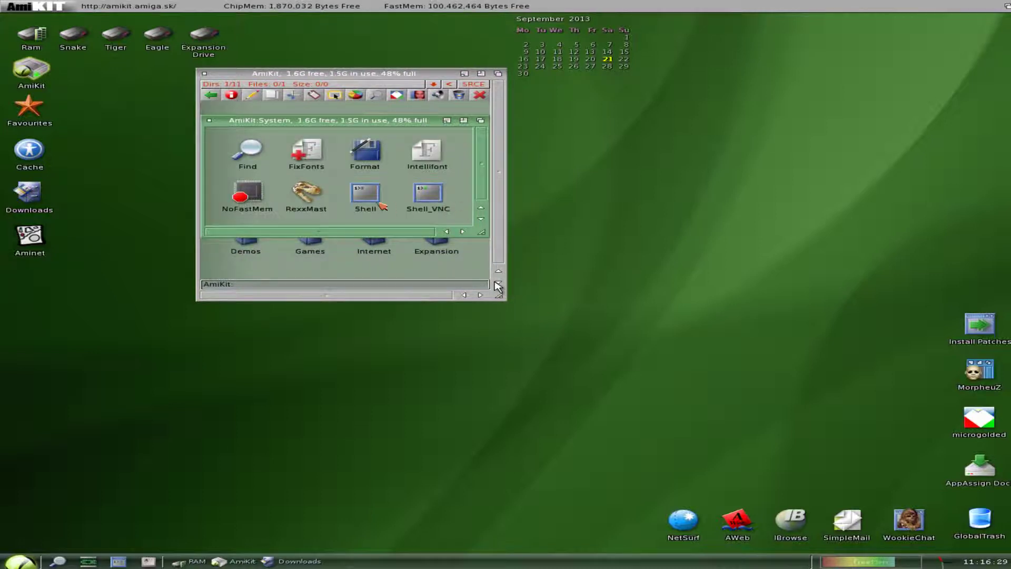
{"action": "double_click", "coordinate": [378, 203]}
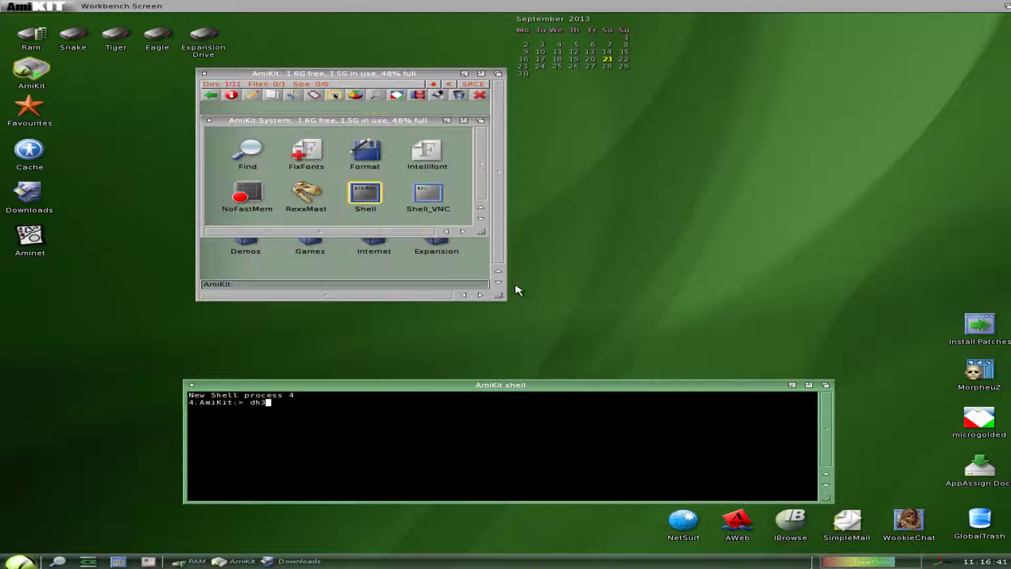
Change the Shell to the ambermoon directory on the Eagle drive (dh3) and start the game with run ambermoon.
{"action": "key", "text": "Return"}
{"action": "key", "text": "Return"}
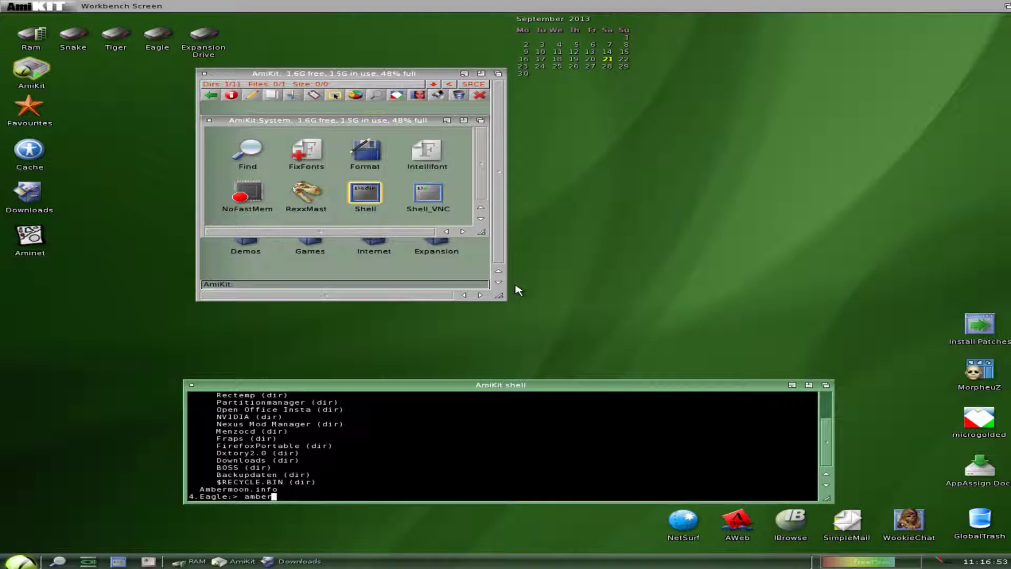
{"action": "type", "text": "ambermoon"}
{"action": "key", "text": "Return"}
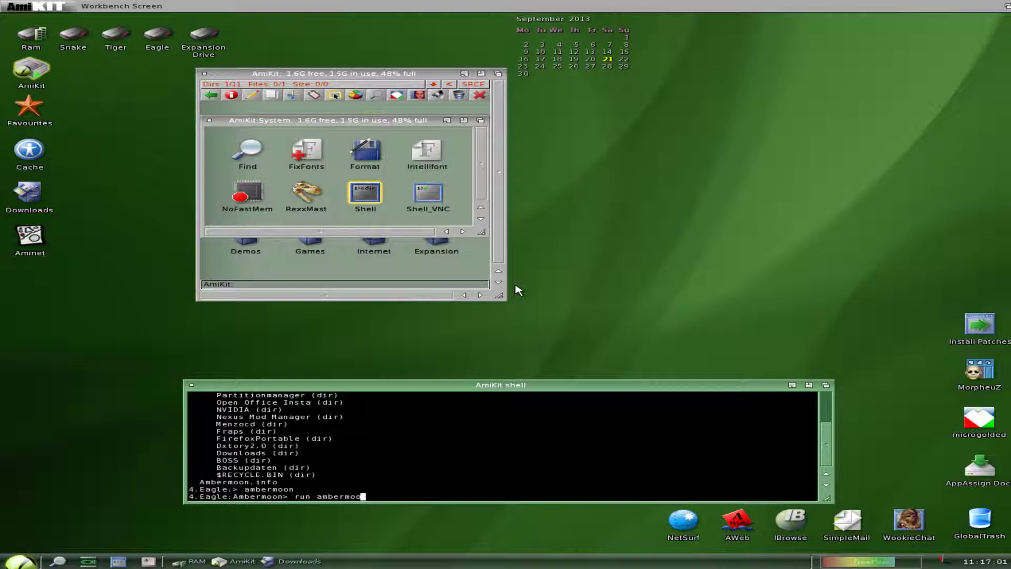
{"action": "type", "text": "run ambermoon"}
{"action": "key", "text": "Return"}
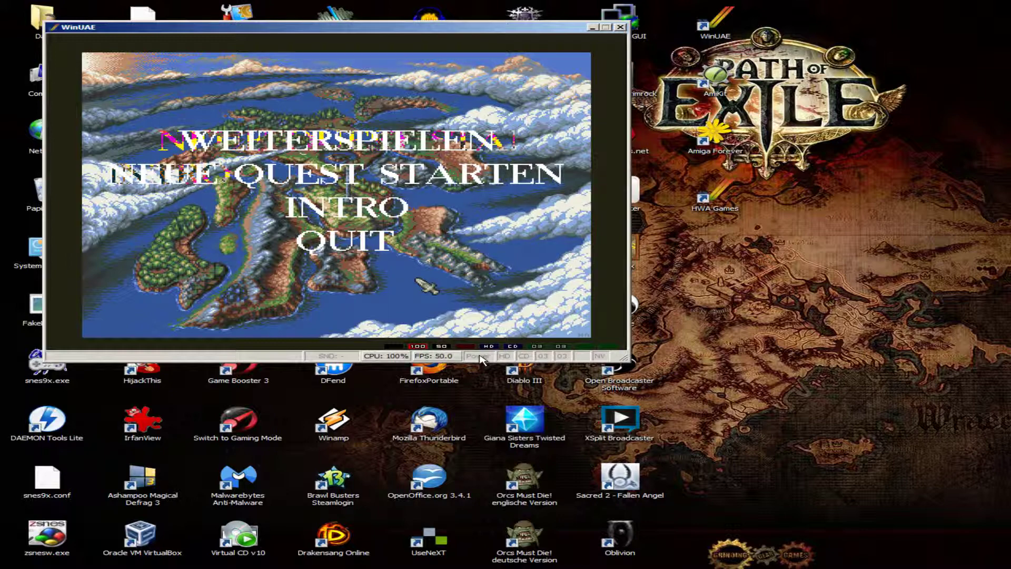
Enable the Untrap = middle button option in the miscellaneous WinUAE settings and apply it.
{"action": "key", "text": "F12"}
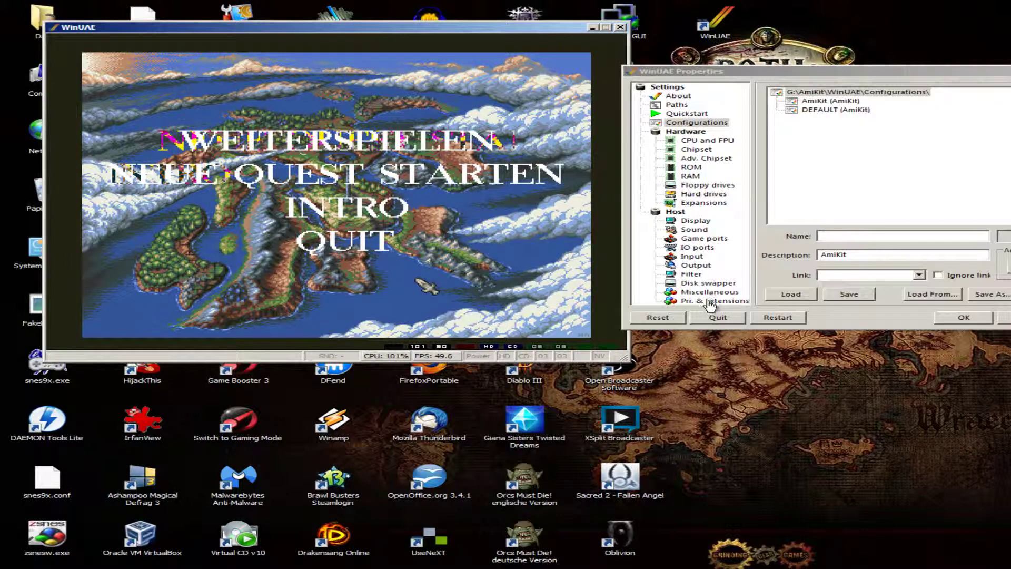
{"action": "left_click", "coordinate": [706, 301]}
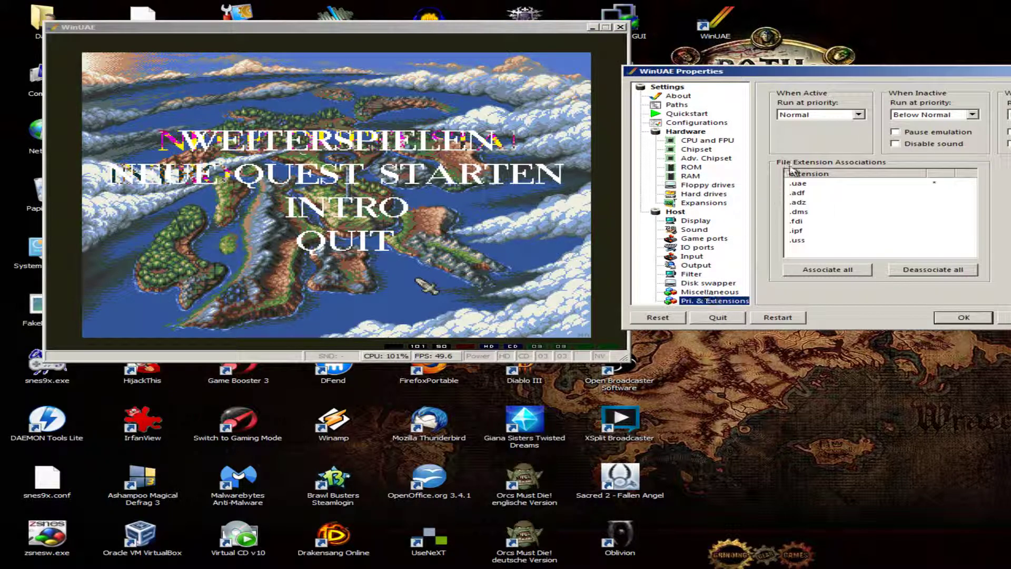
{"action": "key", "text": "Up"}
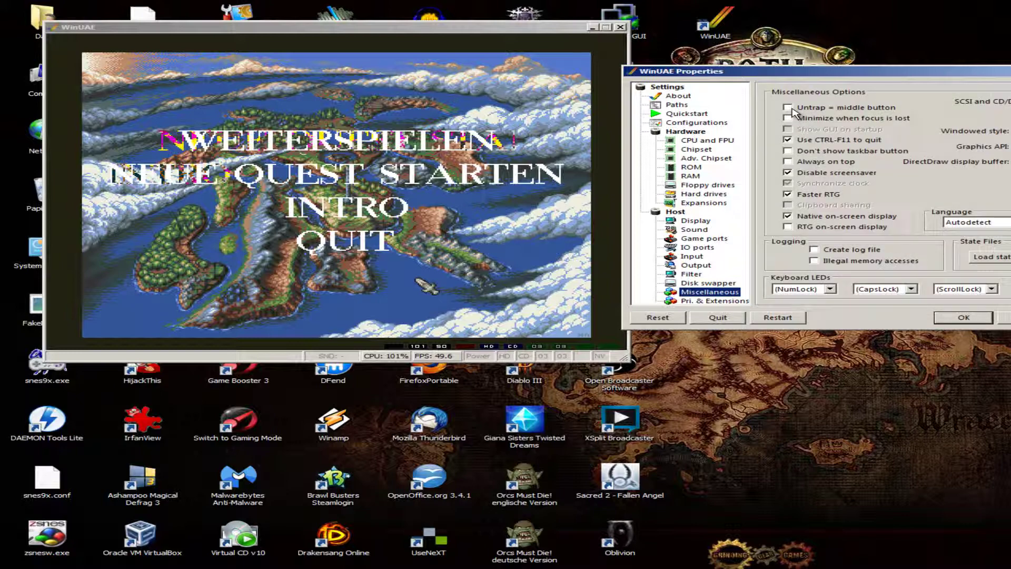
{"action": "left_click", "coordinate": [793, 108]}
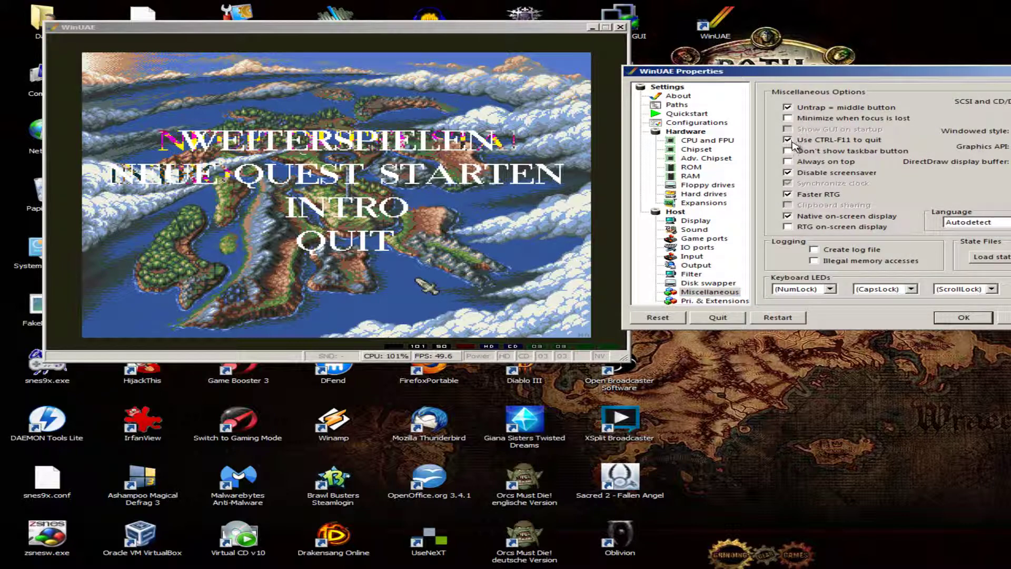
{"action": "left_click", "coordinate": [963, 317]}
Set the WinUAE native display mode to Fullscreen and the windowed size to 800 x 600, and apply the settings.
{"action": "key", "text": "F12"}
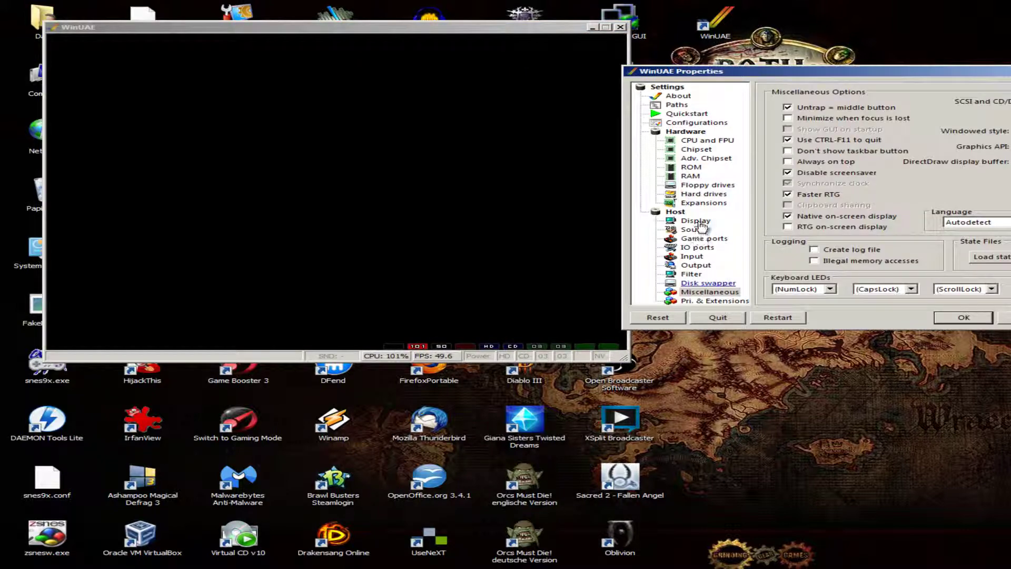
{"action": "left_click", "coordinate": [696, 221]}
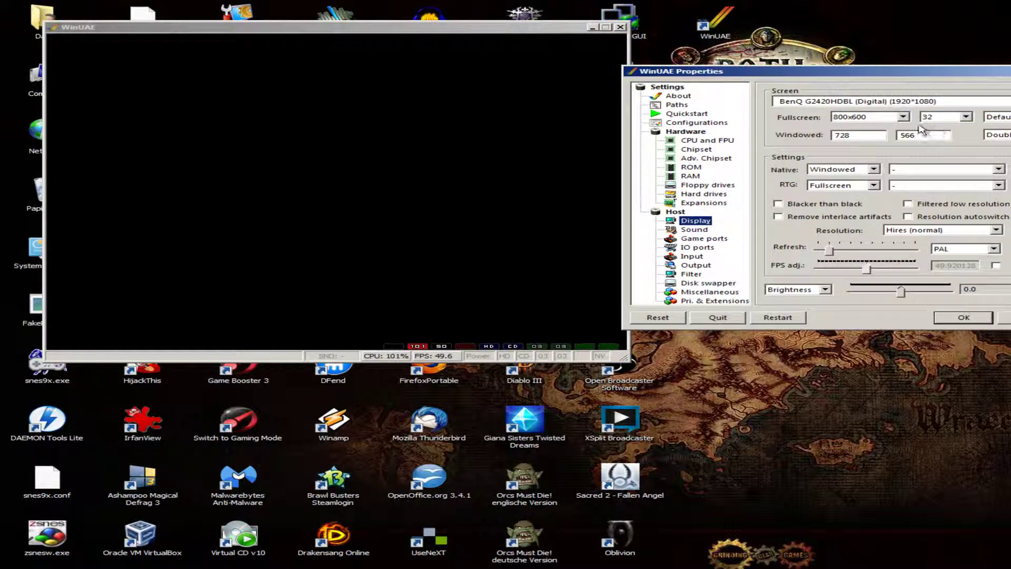
{"action": "left_click", "coordinate": [873, 169]}
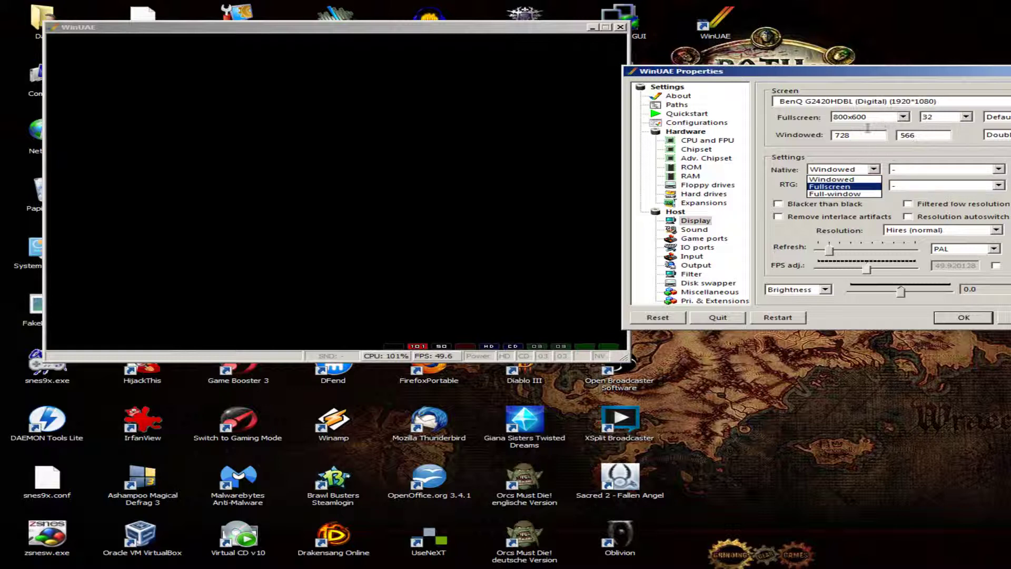
{"action": "key", "text": "Return"}
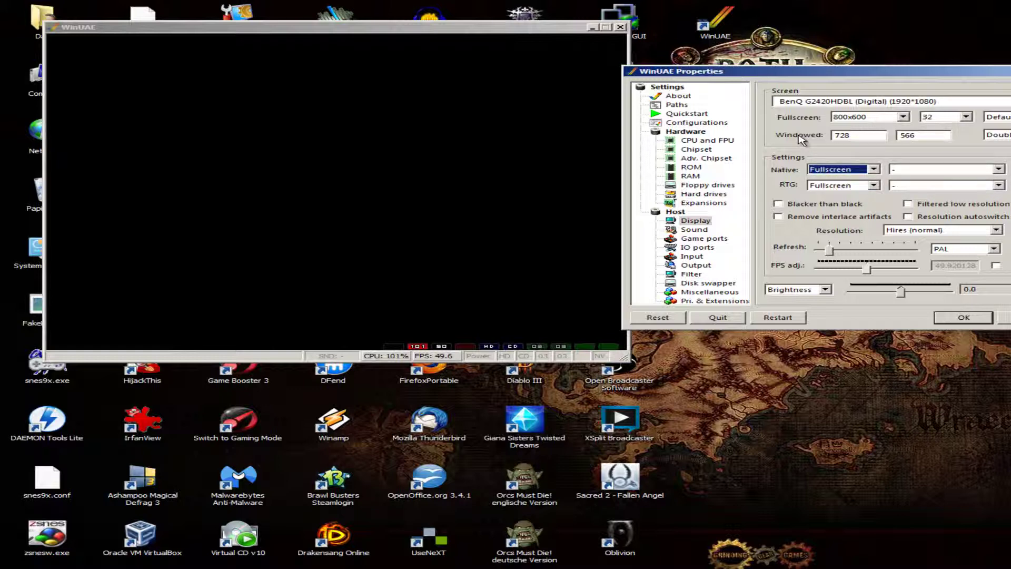
{"action": "key", "text": "shift+Tab"}
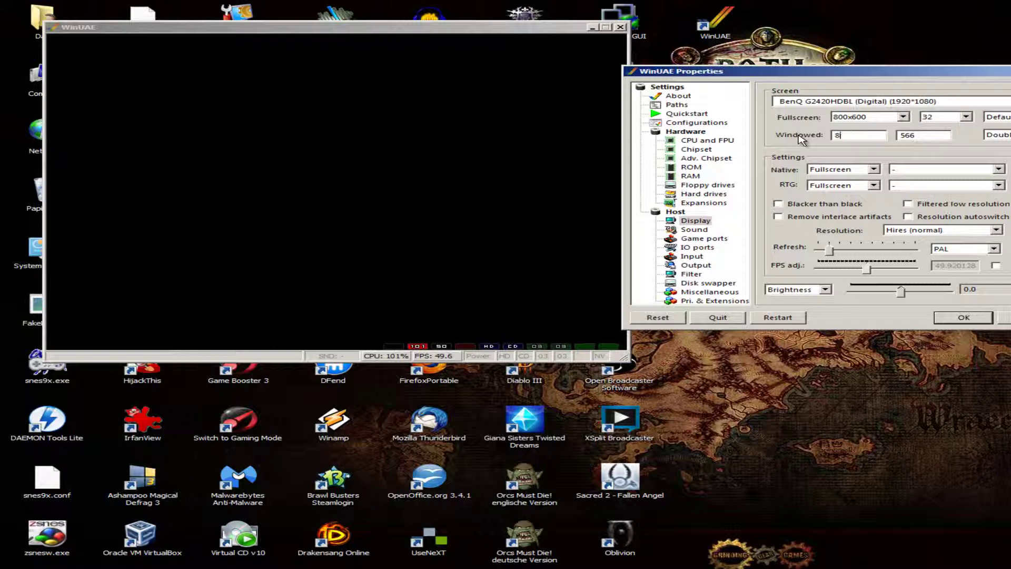
{"action": "type", "text": "600"}
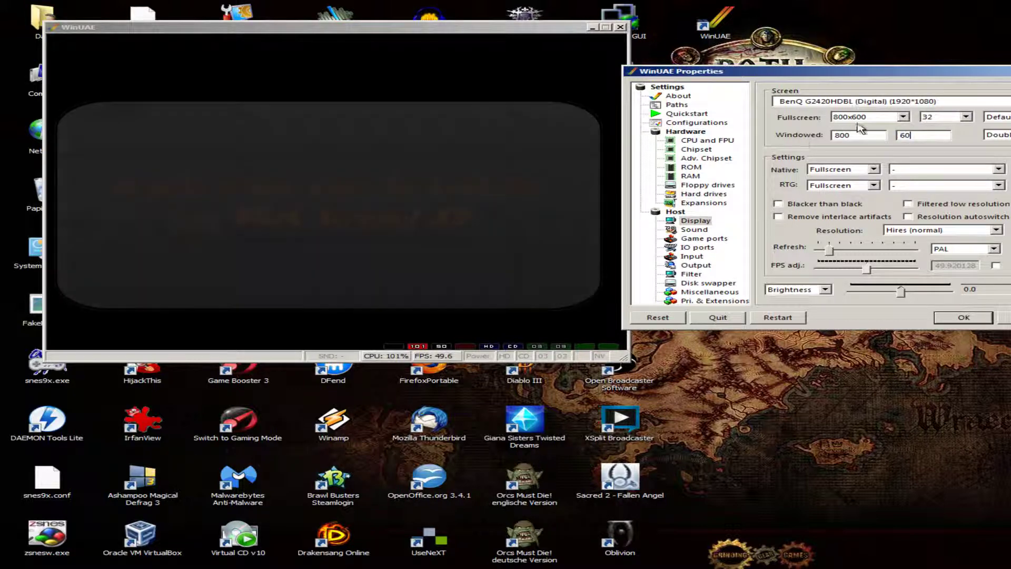
{"action": "left_click", "coordinate": [964, 318]}
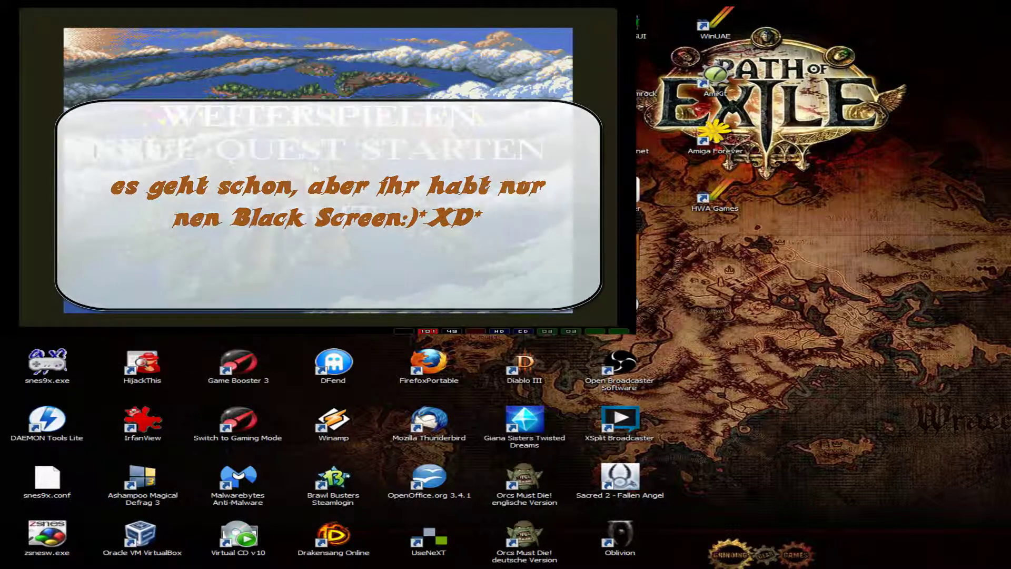
Set the WinUAE display buffering to No buffering and apply the settings.
{"action": "key", "text": "F12"}
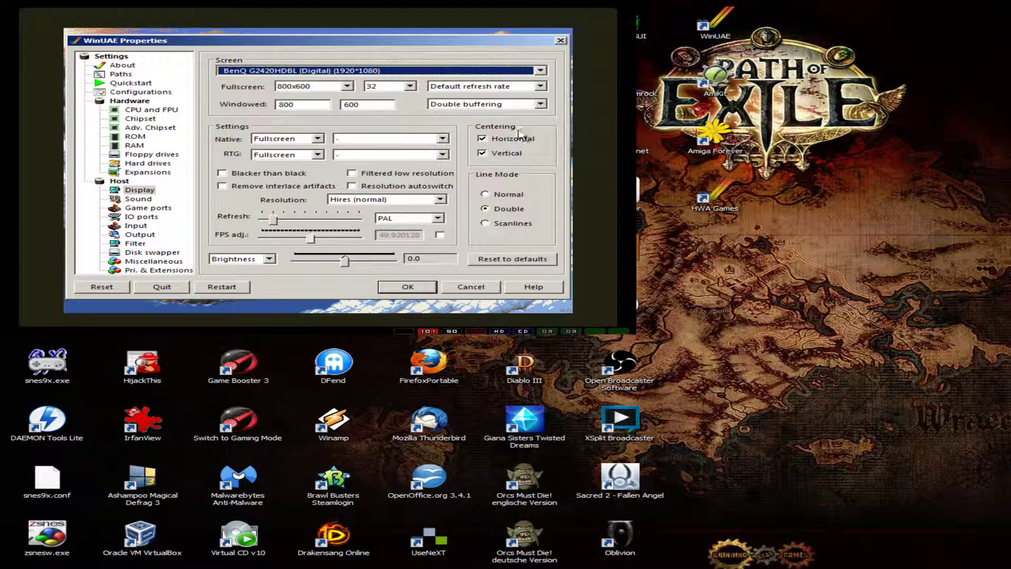
{"action": "left_click", "coordinate": [483, 104]}
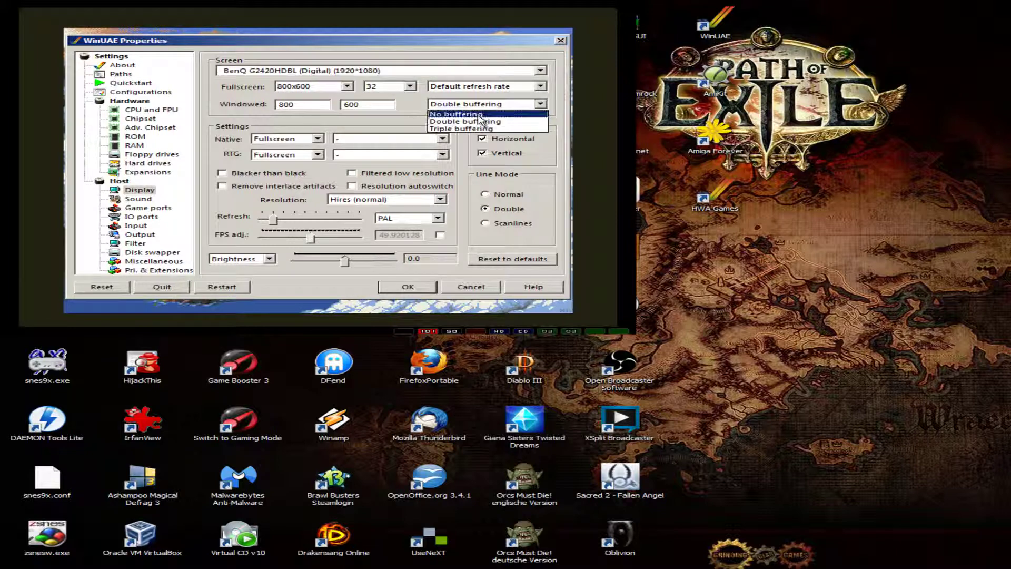
{"action": "left_click", "coordinate": [398, 289]}
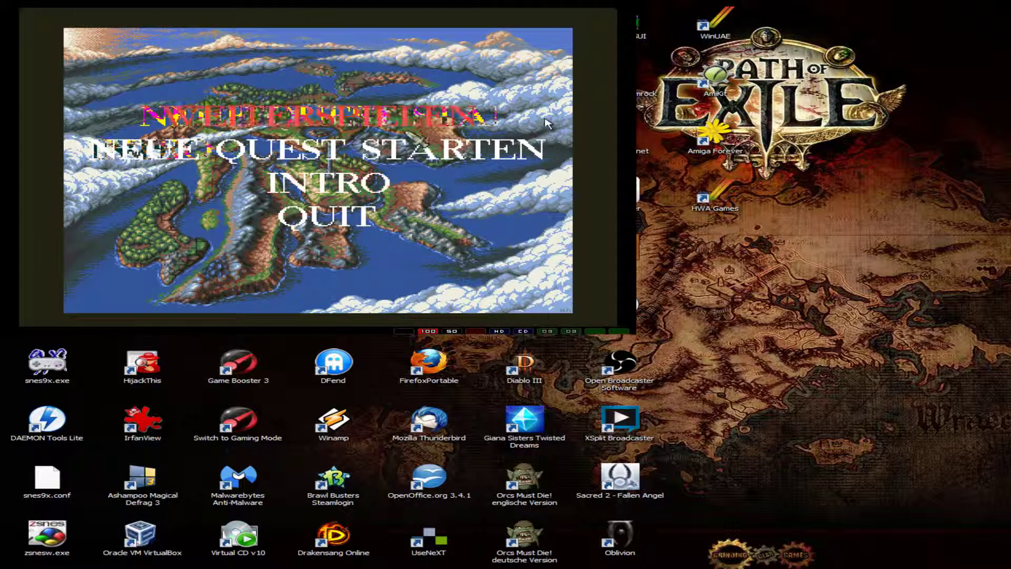
Switch the WinUAE display buffering to Triple buffering and apply the settings.
{"action": "key", "text": "F12"}
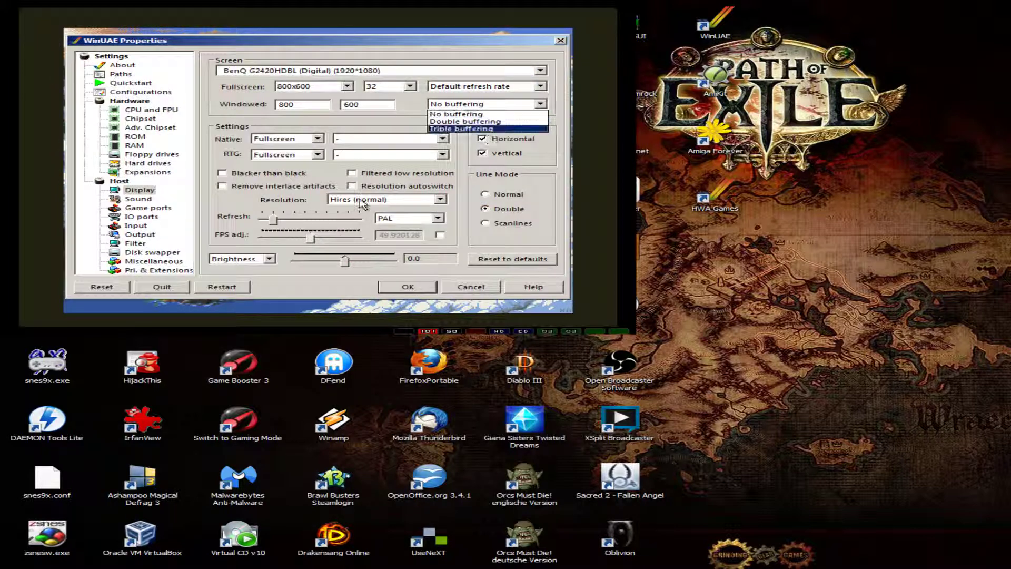
{"action": "left_click", "coordinate": [495, 131]}
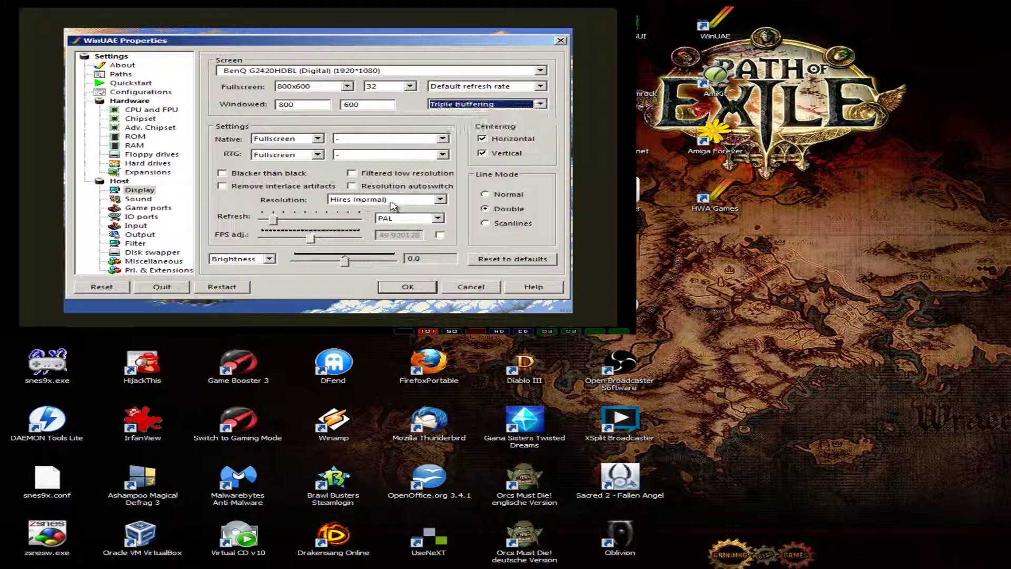
{"action": "left_click", "coordinate": [408, 287]}
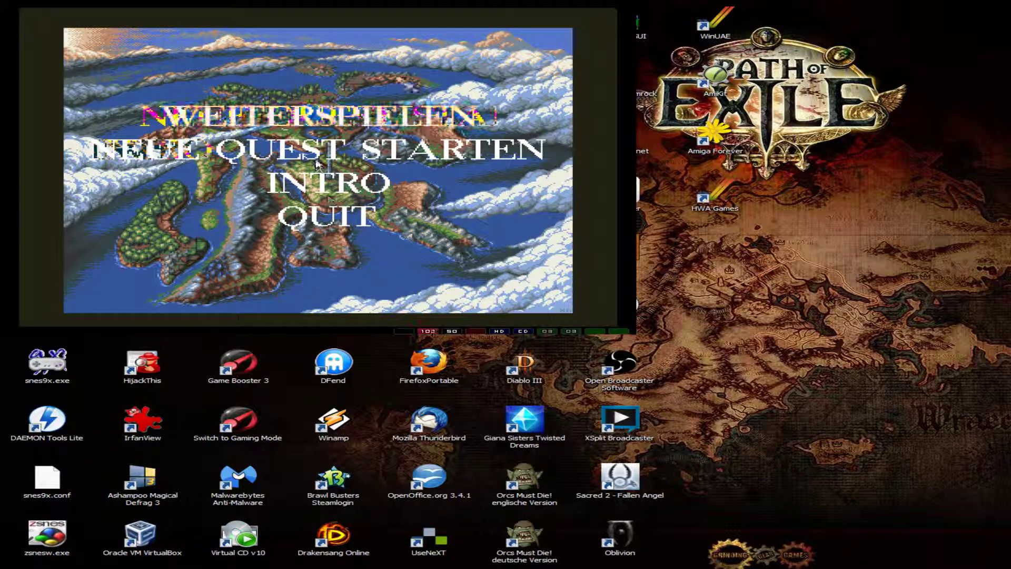
Enable Remove interlace artifacts in the WinUAE display settings and apply it.
{"action": "key", "text": "F12"}
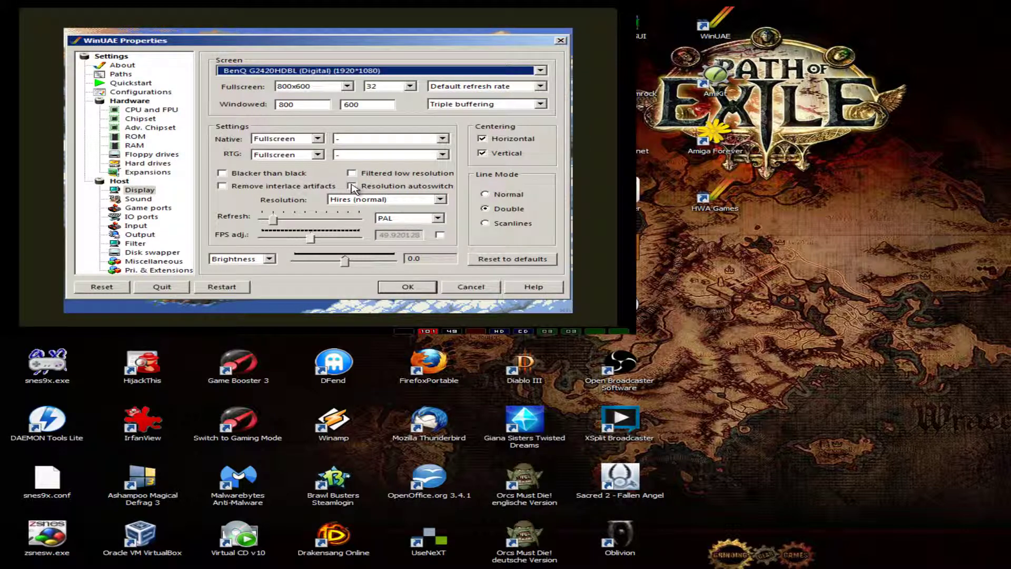
{"action": "left_click", "coordinate": [237, 187]}
{"action": "key", "text": "Return"}
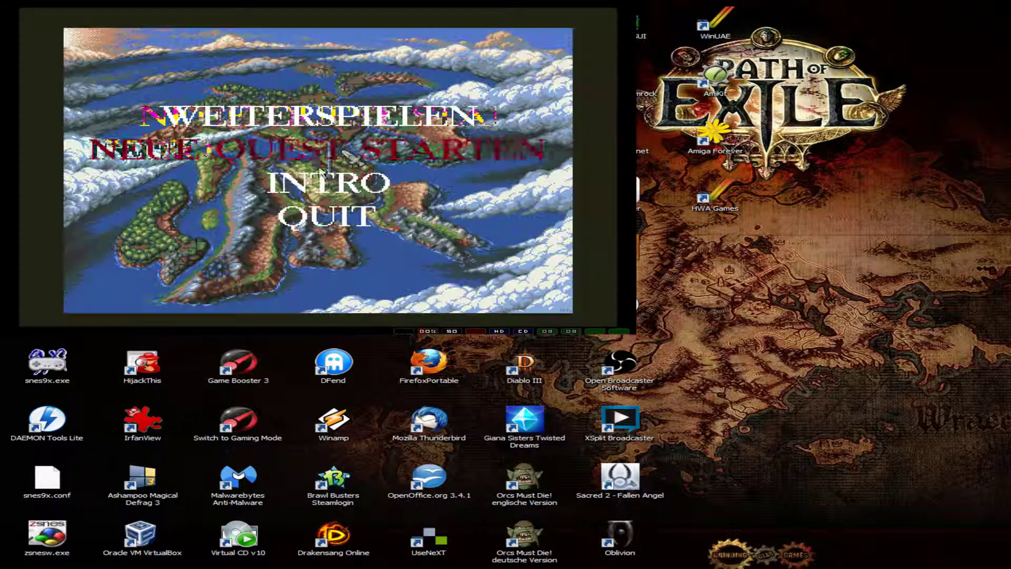
Set the WinUAE fullscreen resolution to 1920x1080, keeping the native mode on Fullscreen, and apply the settings.
{"action": "key", "text": "F12"}
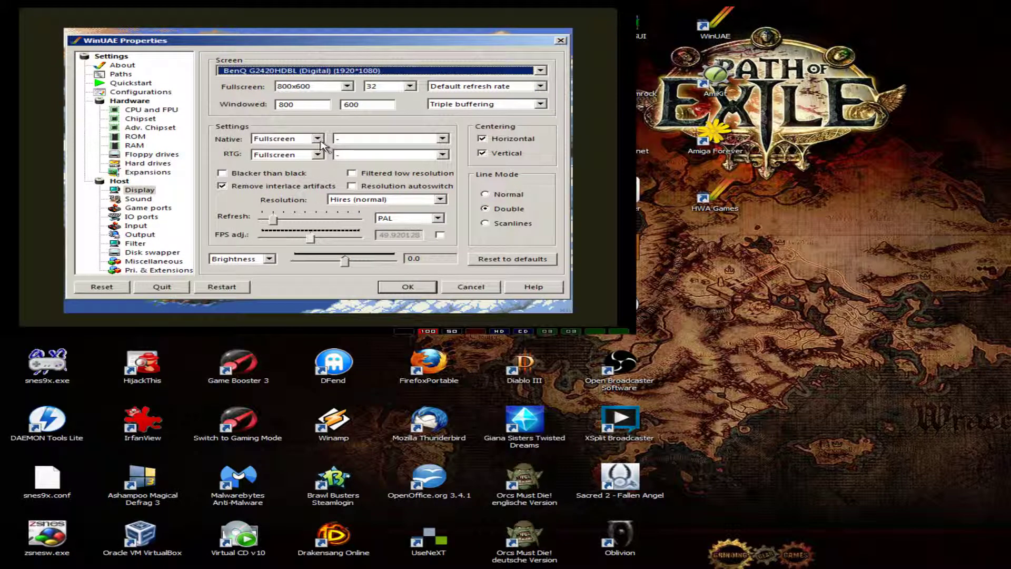
{"action": "left_click", "coordinate": [294, 139]}
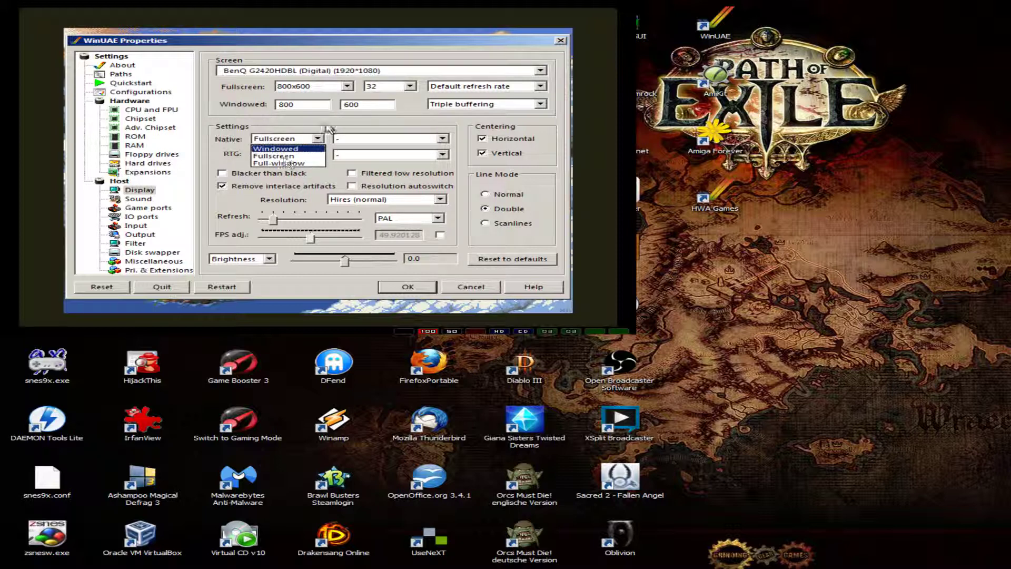
{"action": "left_click", "coordinate": [358, 130]}
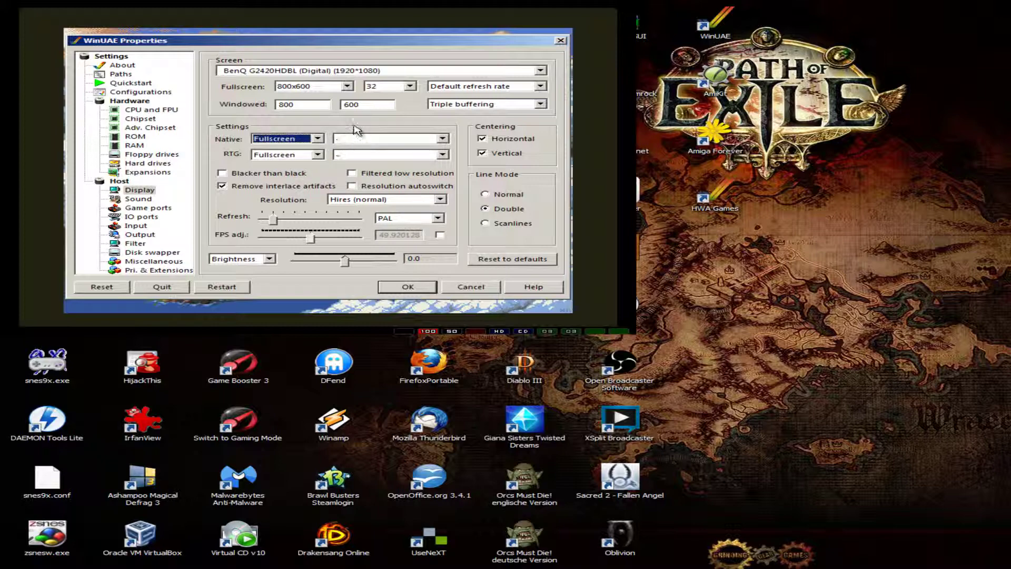
{"action": "left_click", "coordinate": [347, 86]}
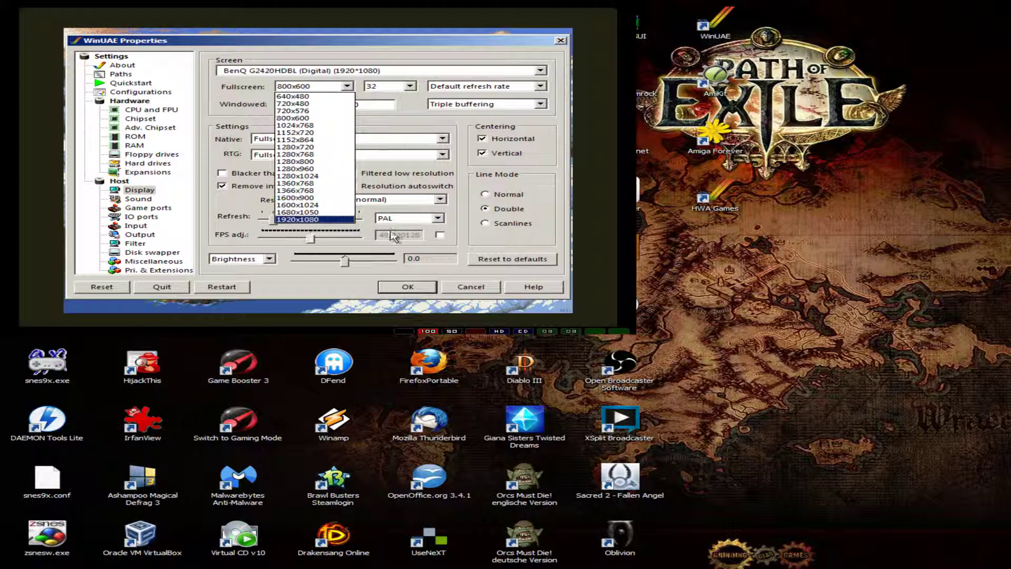
{"action": "left_click", "coordinate": [316, 220]}
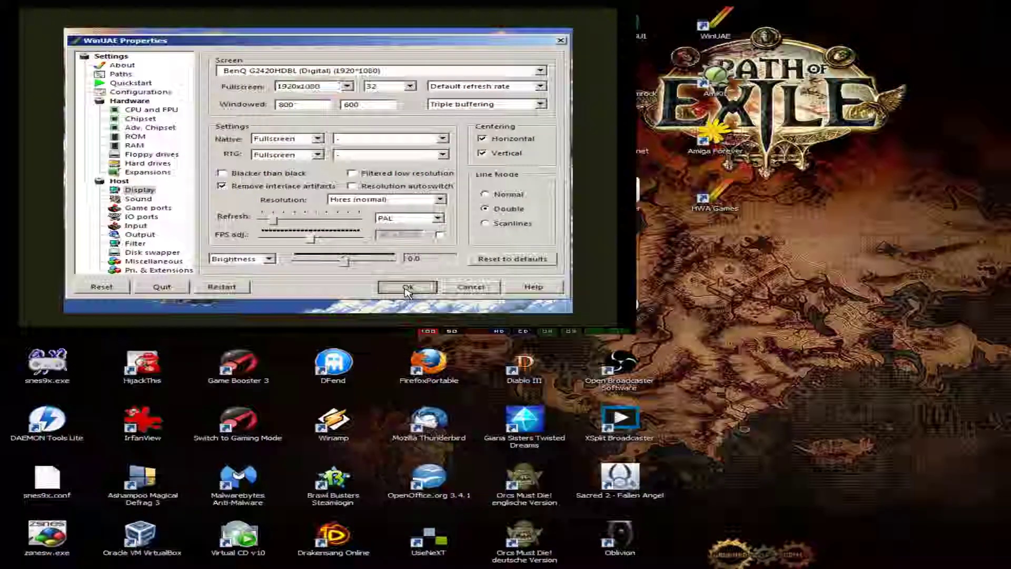
{"action": "left_click", "coordinate": [407, 287]}
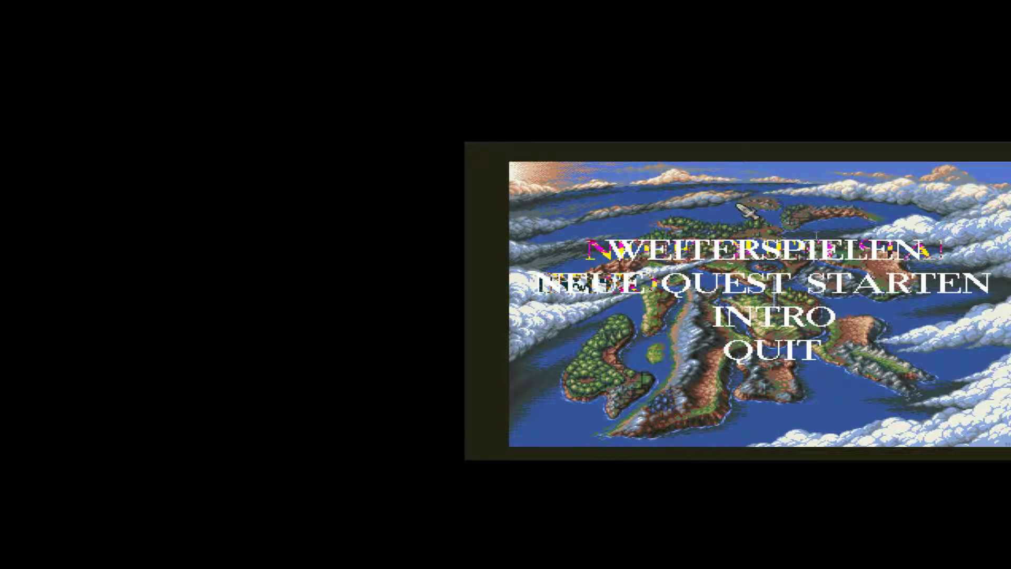
Set the RTG graphics card's refresh rate to 60 and aspect ratio to 16:9 in the expansion settings, and apply them.
{"action": "key", "text": "F12"}
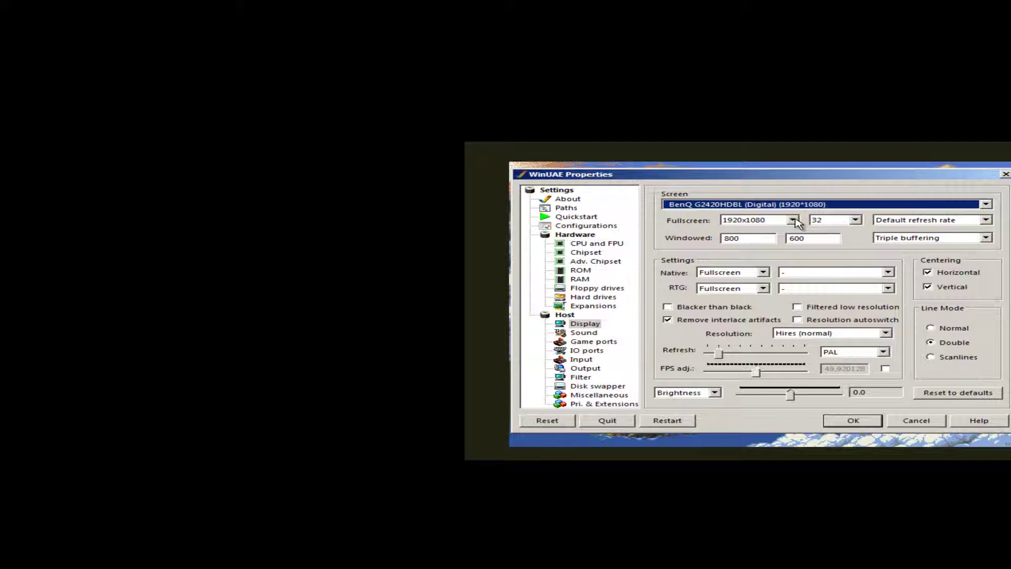
{"action": "key", "text": "Up"}
{"action": "key", "text": "Up"}
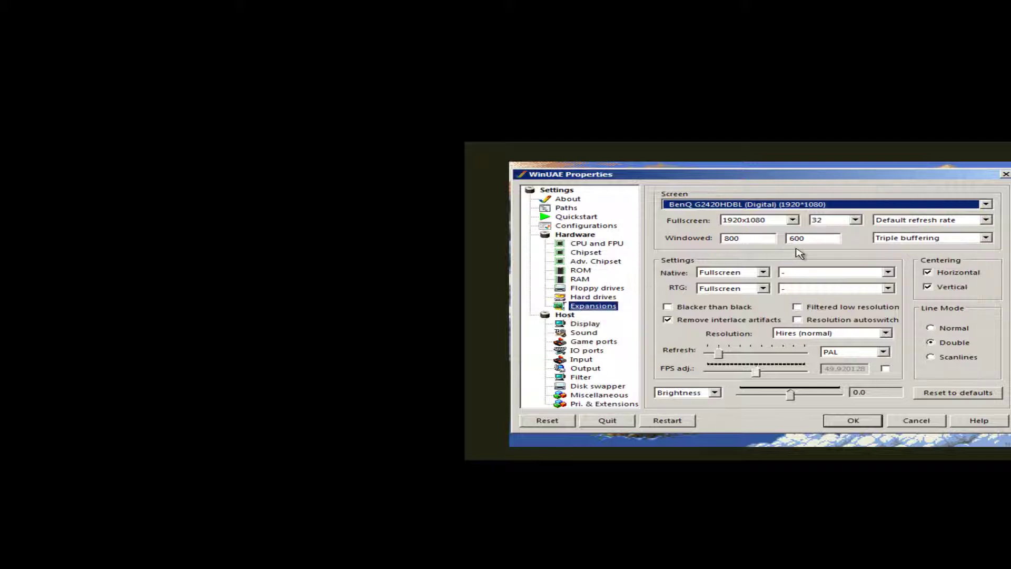
{"action": "left_click", "coordinate": [817, 252]}
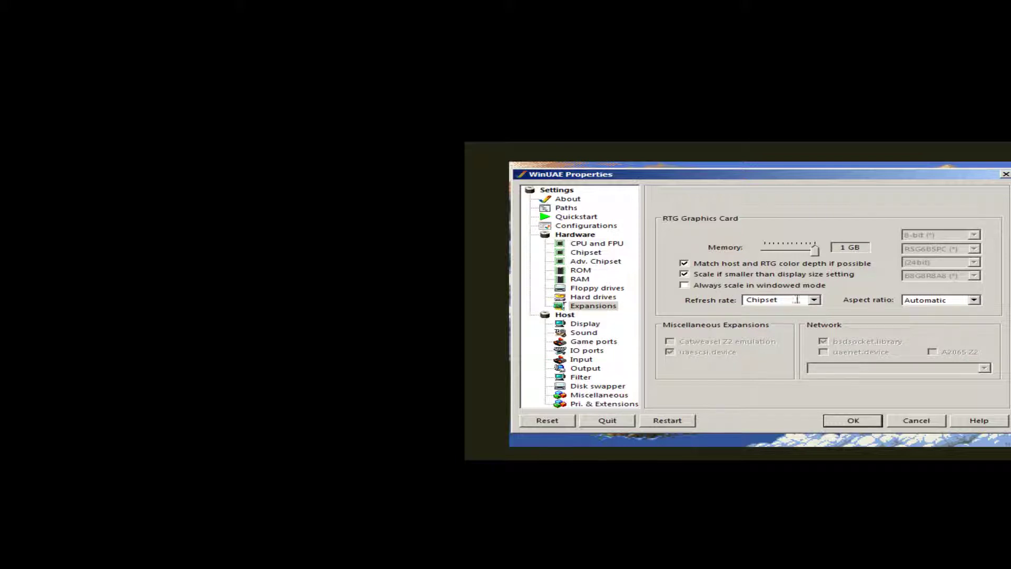
{"action": "left_click", "coordinate": [814, 300]}
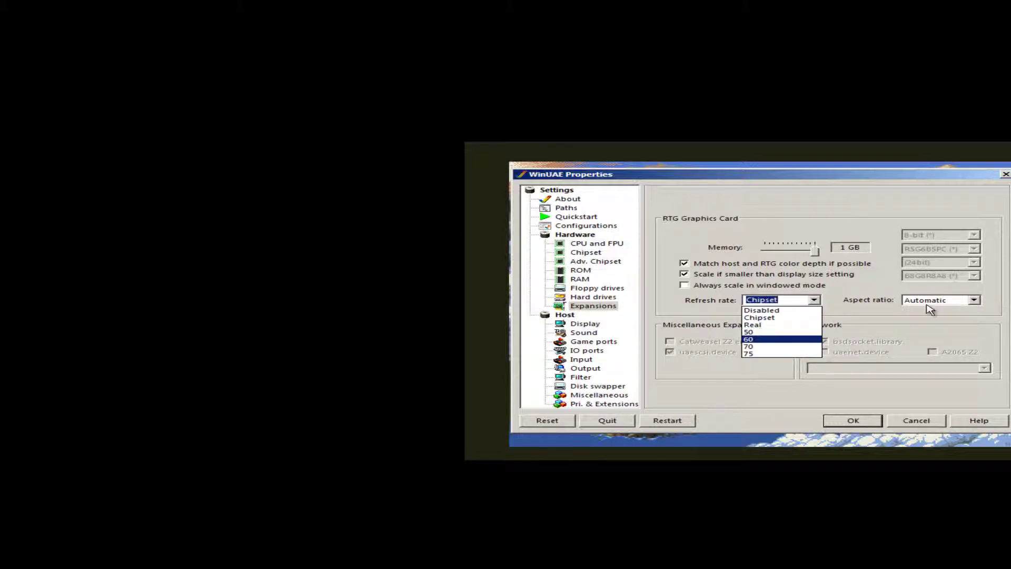
{"action": "left_click", "coordinate": [942, 307]}
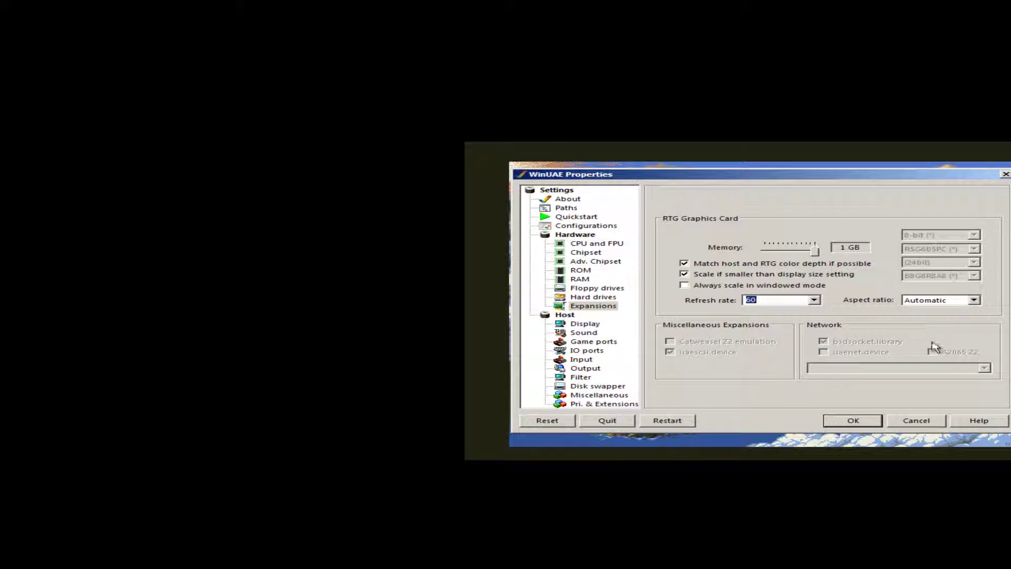
{"action": "left_click", "coordinate": [973, 300]}
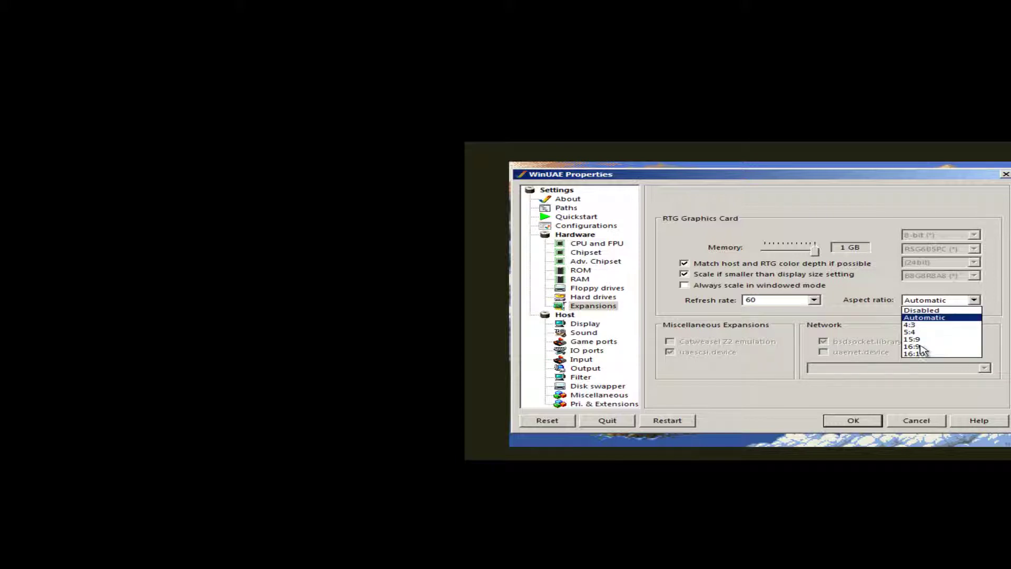
{"action": "left_click", "coordinate": [853, 424]}
{"action": "left_click", "coordinate": [854, 423]}
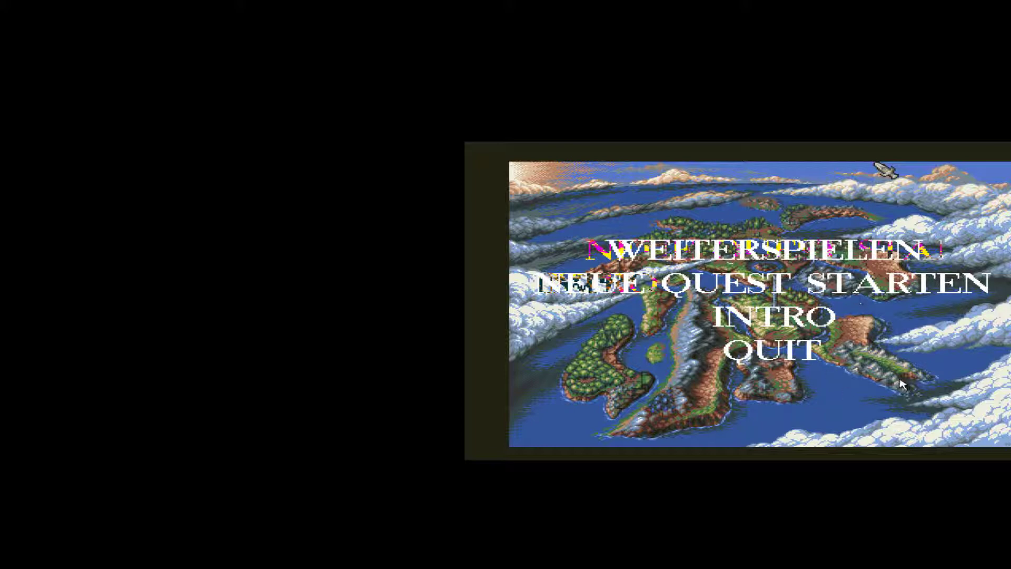
Set the aspect ratio correction to 16:9 in the WinUAE filter settings, keeping the Null filter.
{"action": "key", "text": "F12"}
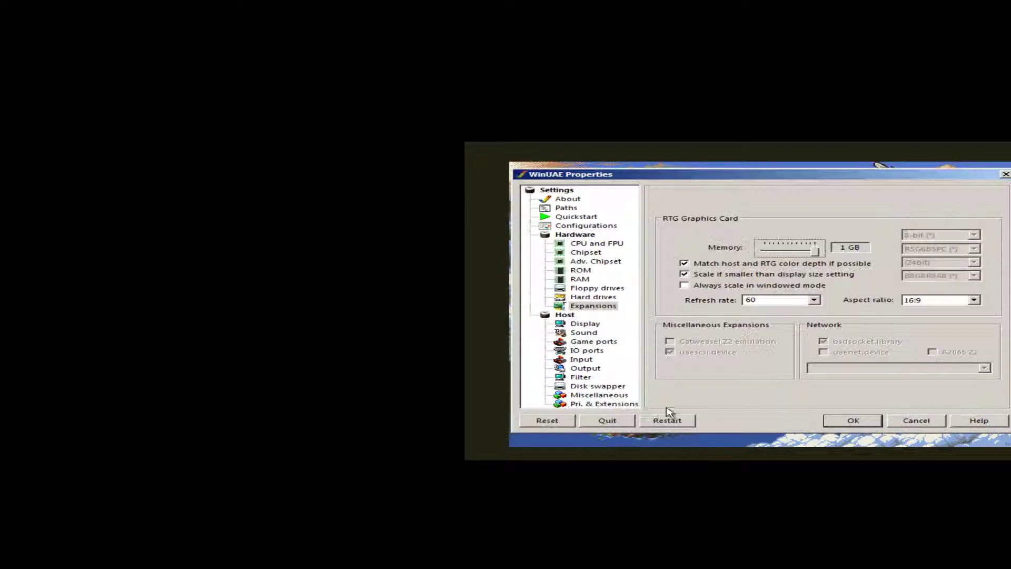
{"action": "left_click", "coordinate": [586, 325]}
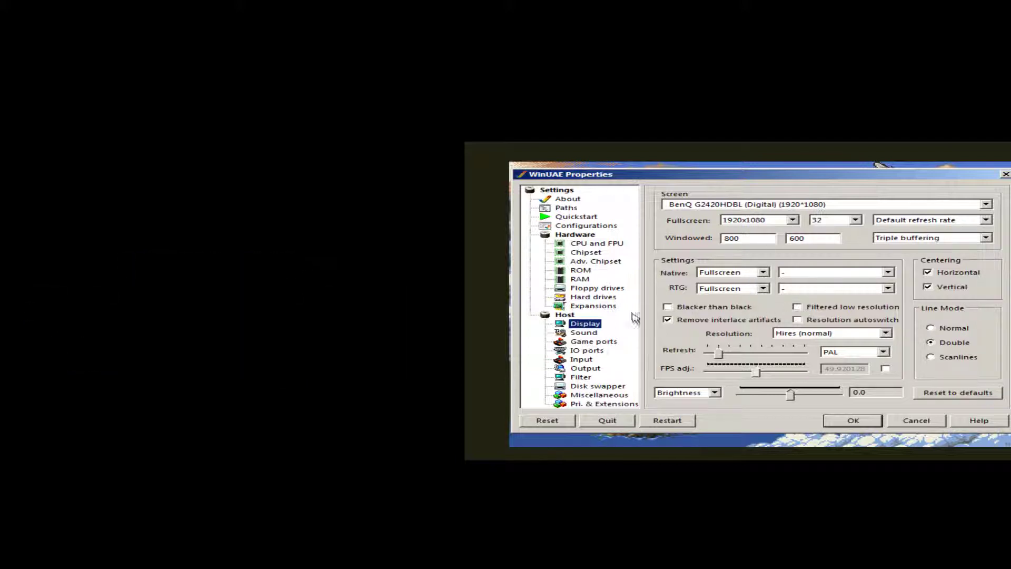
{"action": "left_click", "coordinate": [587, 378]}
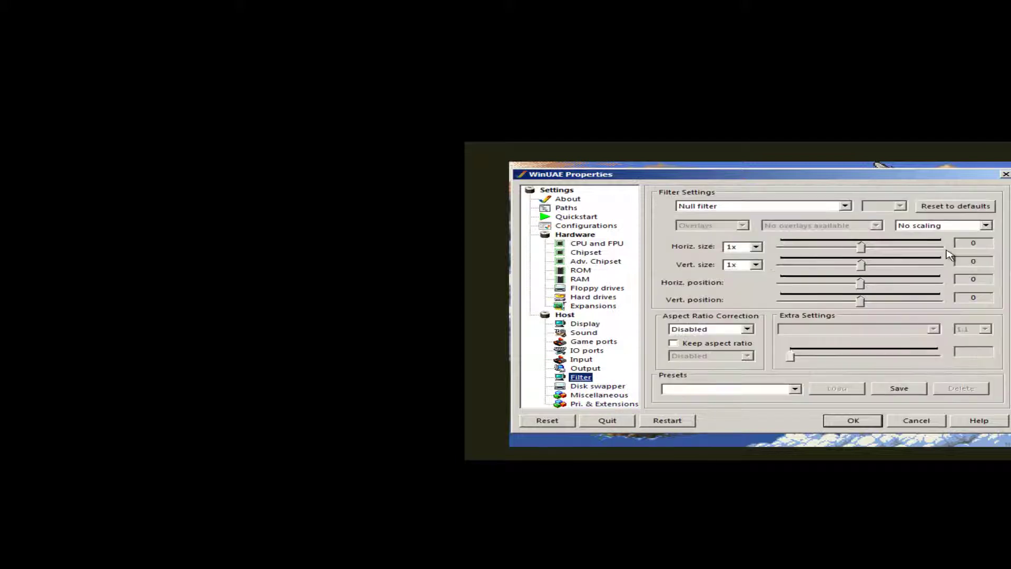
{"action": "left_click", "coordinate": [846, 206]}
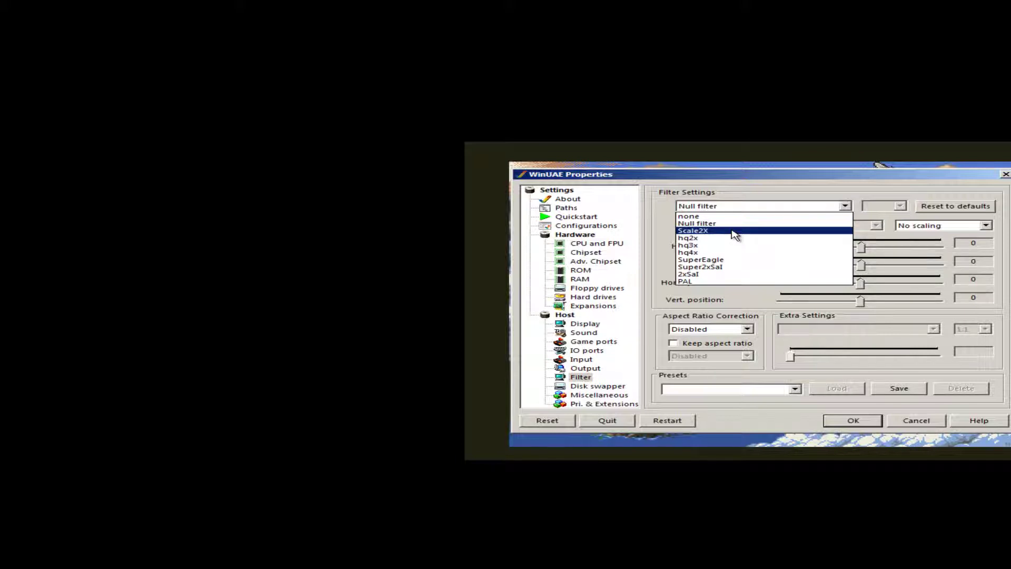
{"action": "left_click", "coordinate": [745, 331]}
{"action": "left_click", "coordinate": [745, 332]}
{"action": "key", "text": "alt+Down"}
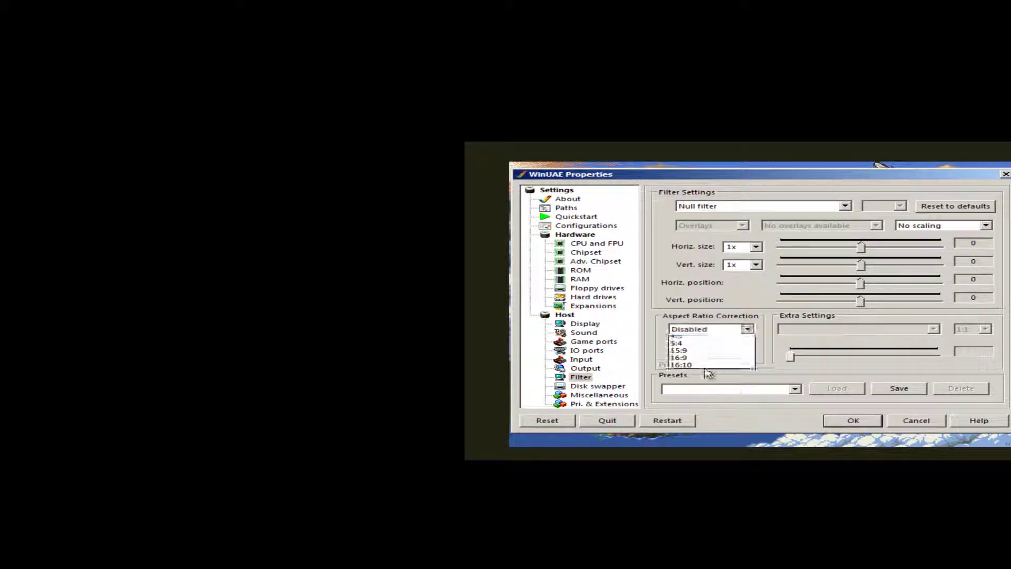
{"action": "left_click", "coordinate": [685, 375]}
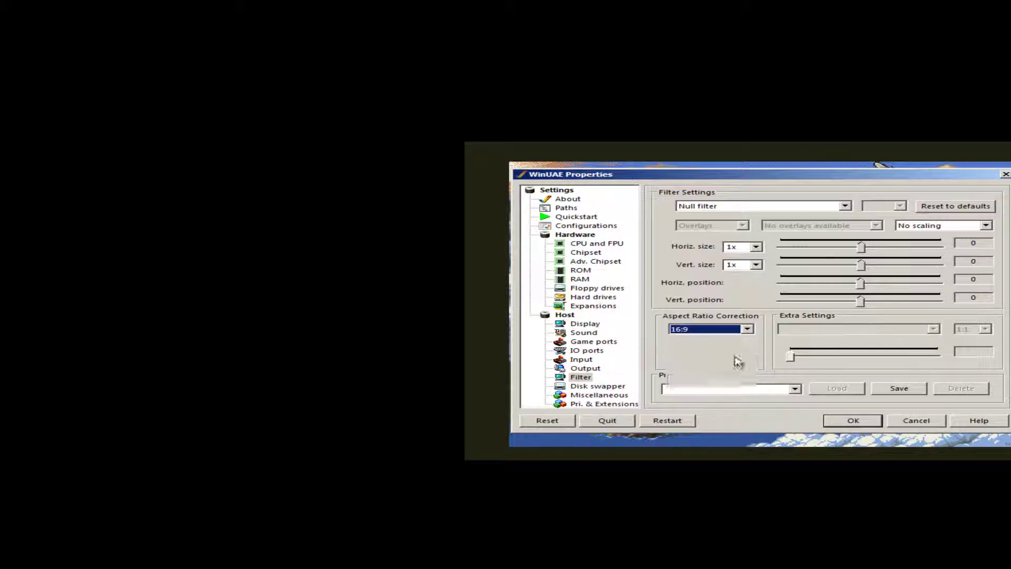
Enable Keep aspect ratio in the filter settings with the TV option, and check the available filter presets.
{"action": "key", "text": "Tab"}
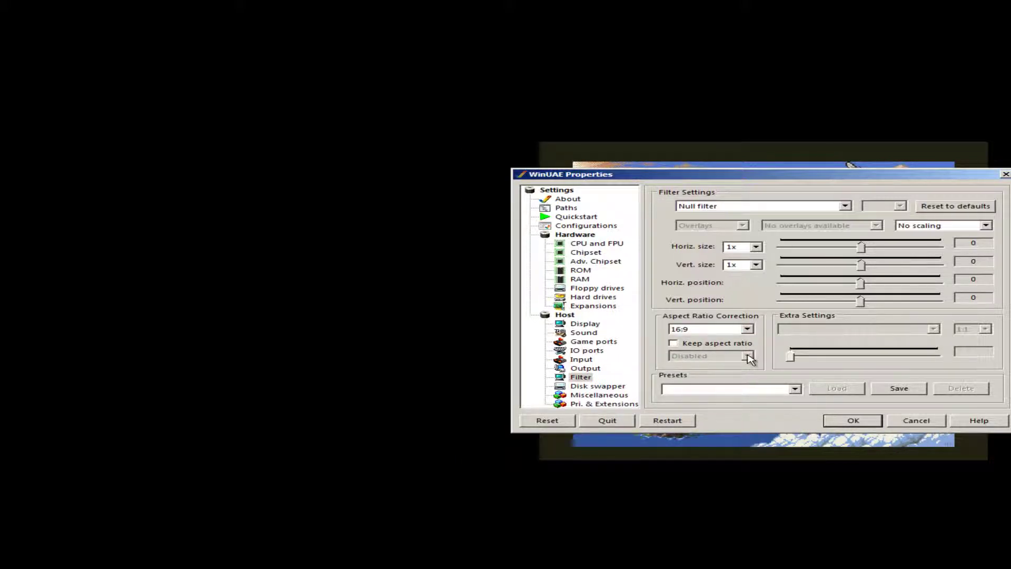
{"action": "key", "text": "space"}
{"action": "left_click", "coordinate": [747, 356]}
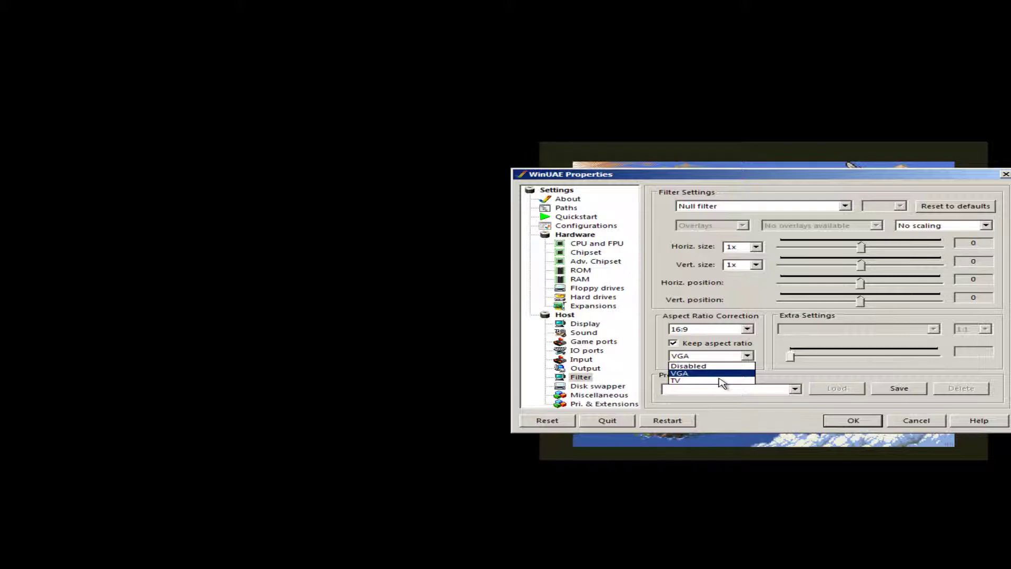
{"action": "left_click", "coordinate": [721, 381]}
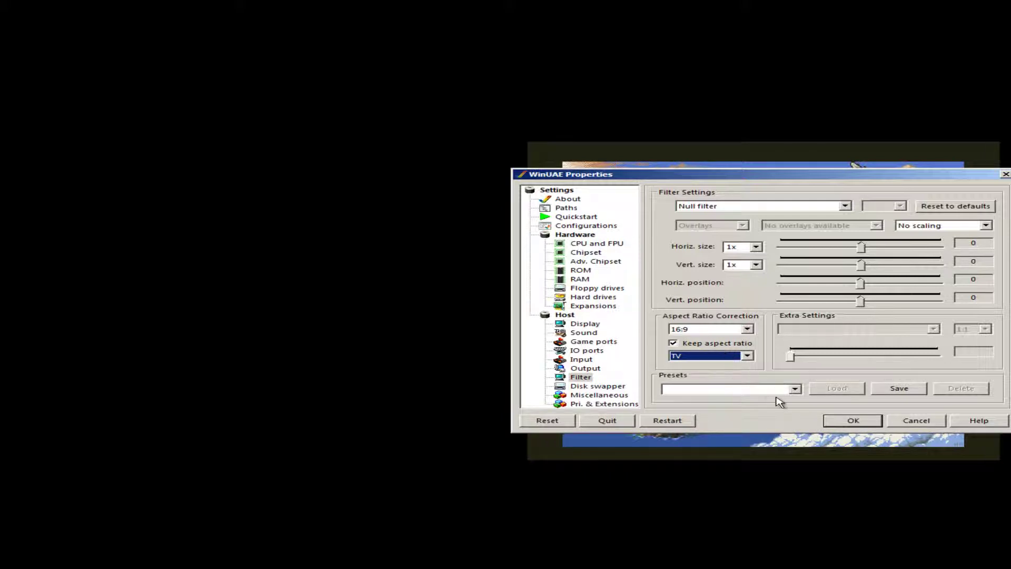
{"action": "left_click", "coordinate": [795, 390]}
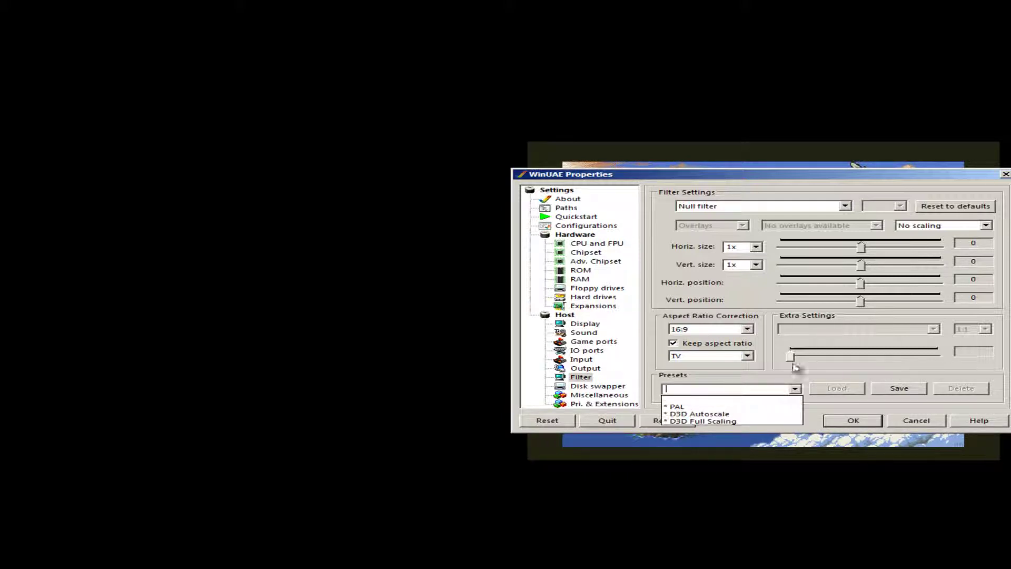
{"action": "left_click", "coordinate": [627, 338]}
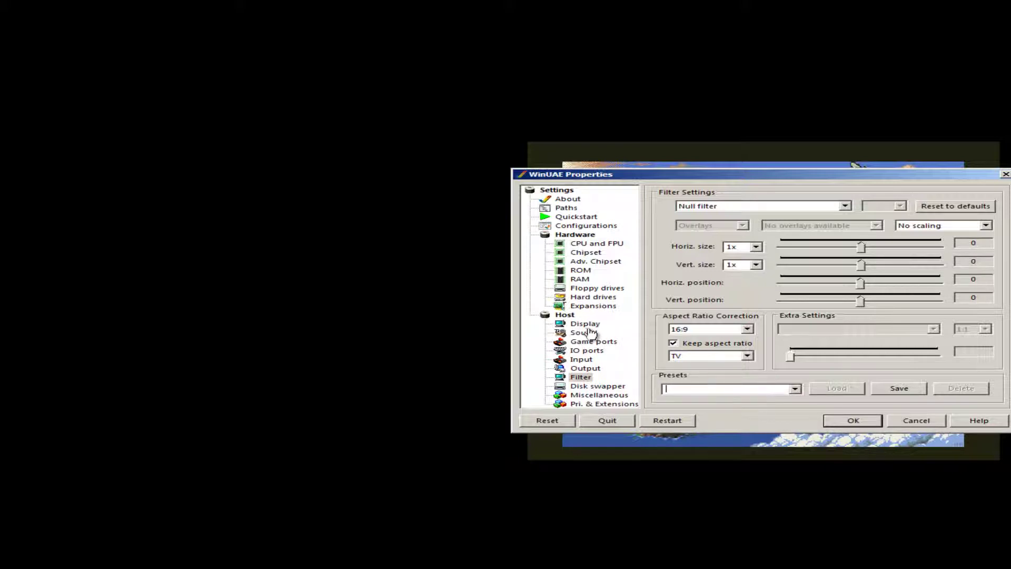
Review the native and RTG display modes and the native VSync options in the display settings, keeping both modes on Fullscreen.
{"action": "left_click", "coordinate": [585, 324]}
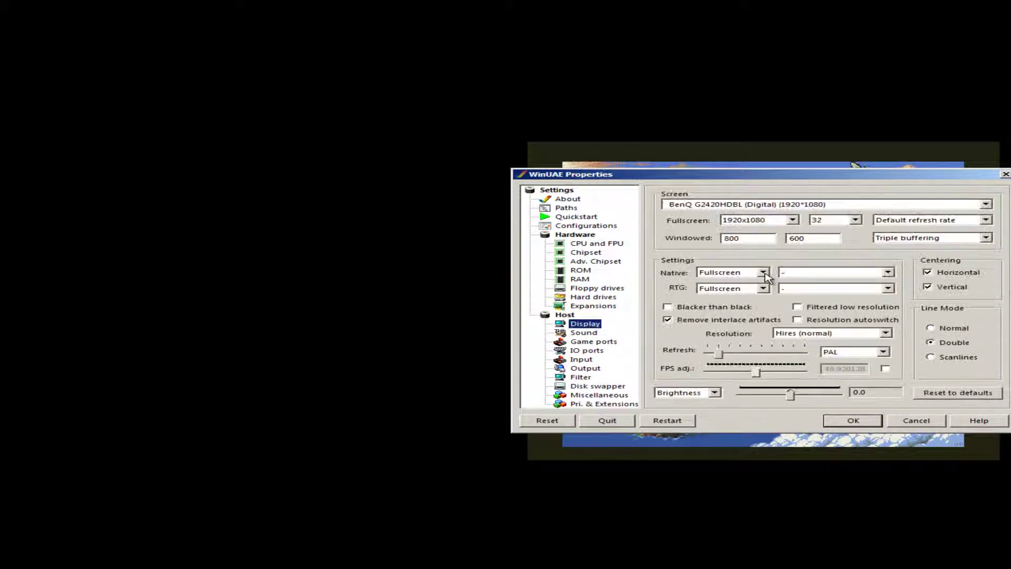
{"action": "left_click", "coordinate": [763, 272]}
{"action": "left_click", "coordinate": [889, 275]}
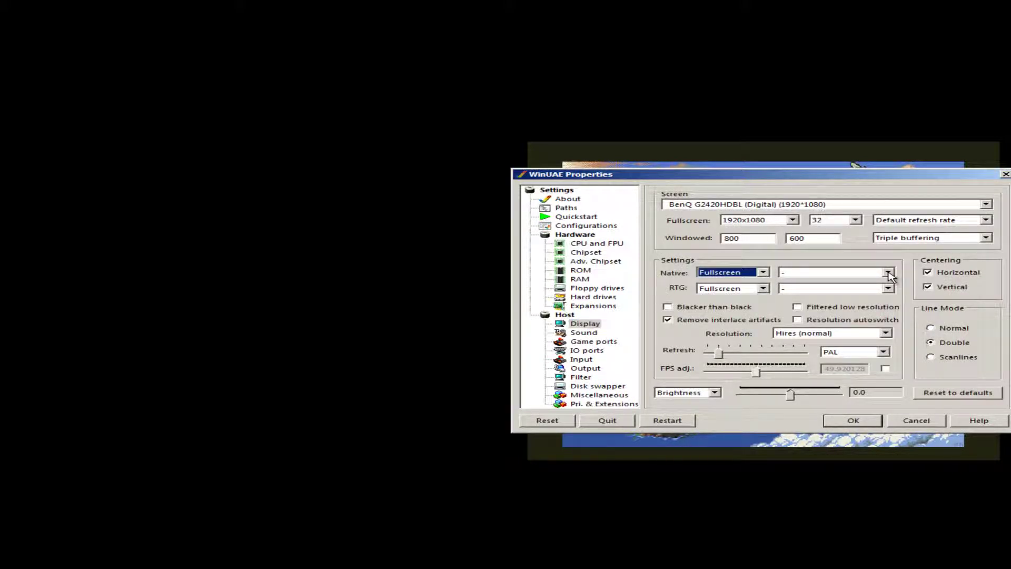
{"action": "left_click", "coordinate": [889, 272]}
{"action": "left_click", "coordinate": [806, 278]}
{"action": "left_click", "coordinate": [806, 272]}
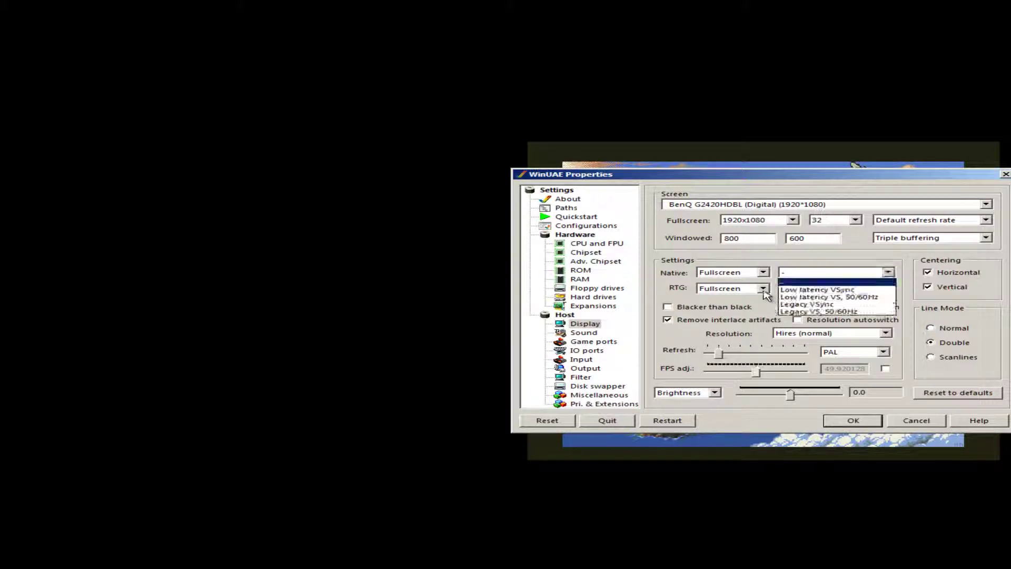
{"action": "left_click", "coordinate": [764, 294]}
{"action": "left_click", "coordinate": [763, 290]}
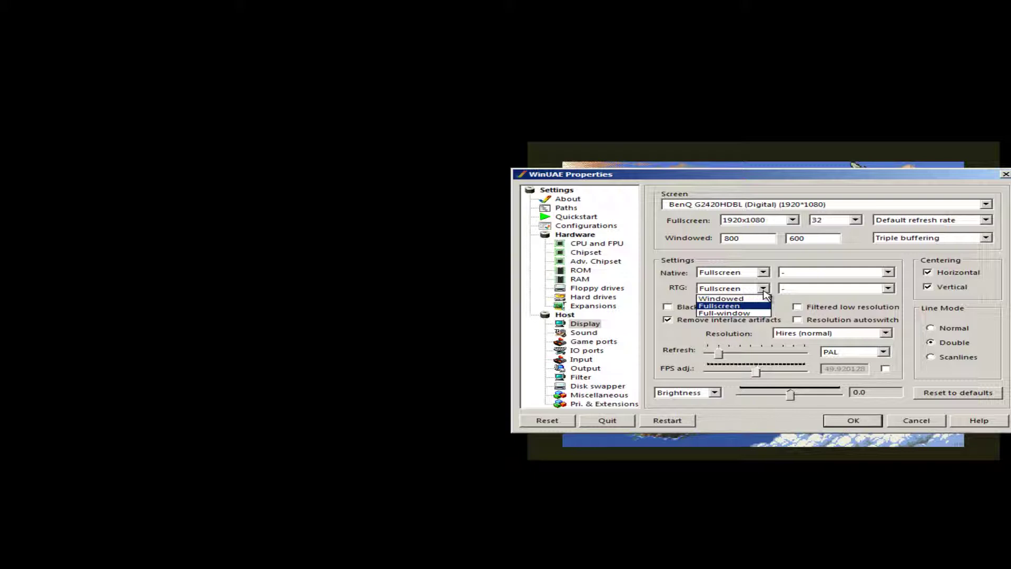
{"action": "left_click", "coordinate": [789, 231]}
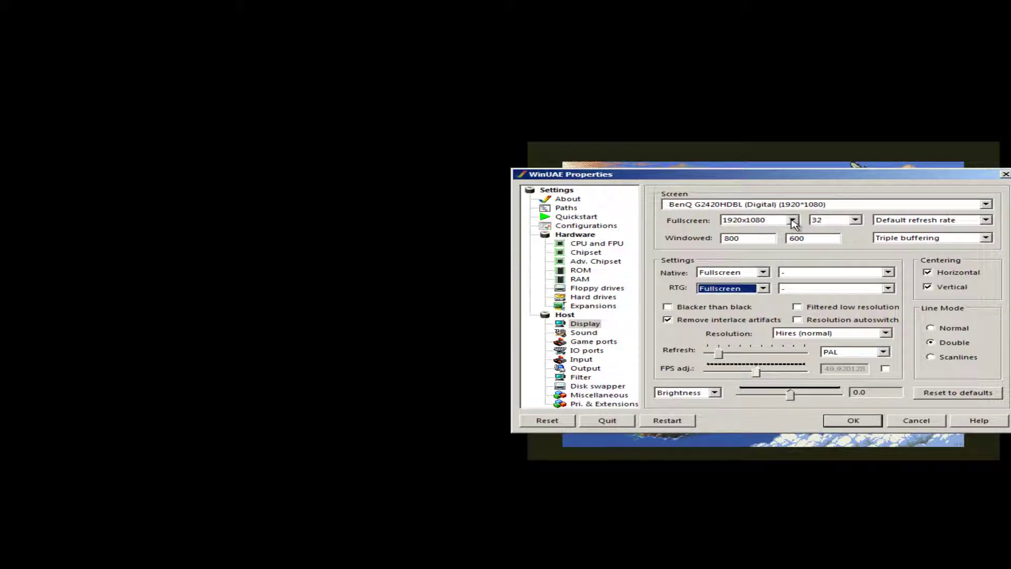
Set the WinUAE fullscreen resolution to 800x600 at 32-bit colour and apply the settings.
{"action": "left_click", "coordinate": [794, 224]}
{"action": "left_click", "coordinate": [795, 224]}
{"action": "left_click", "coordinate": [794, 224]}
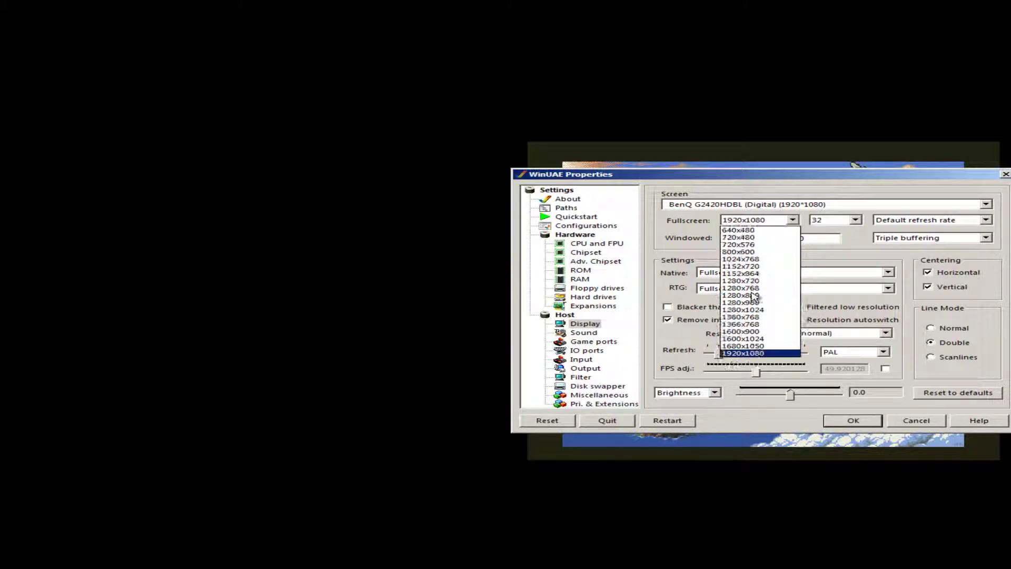
{"action": "left_click", "coordinate": [742, 252]}
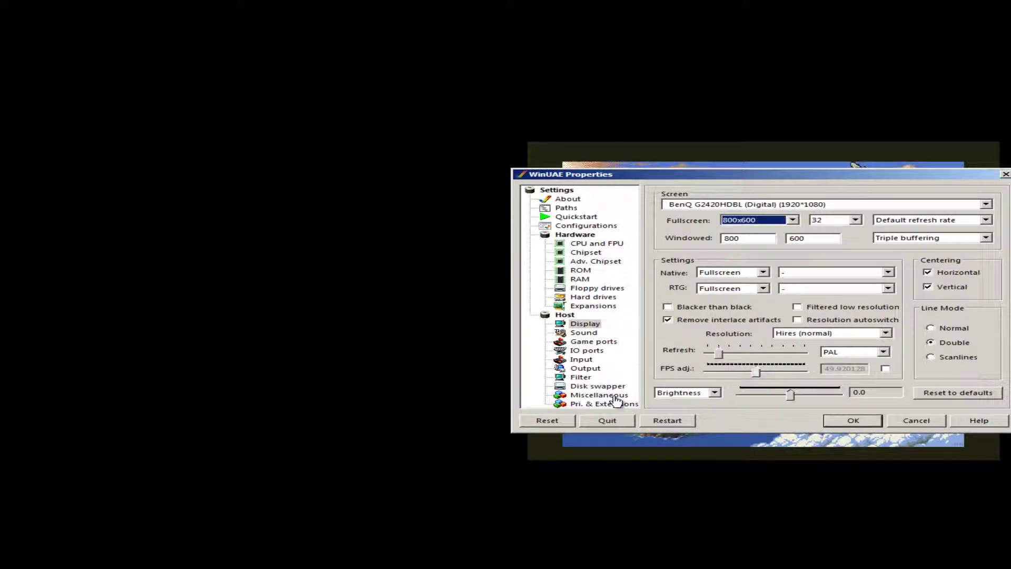
{"action": "left_click", "coordinate": [852, 421]}
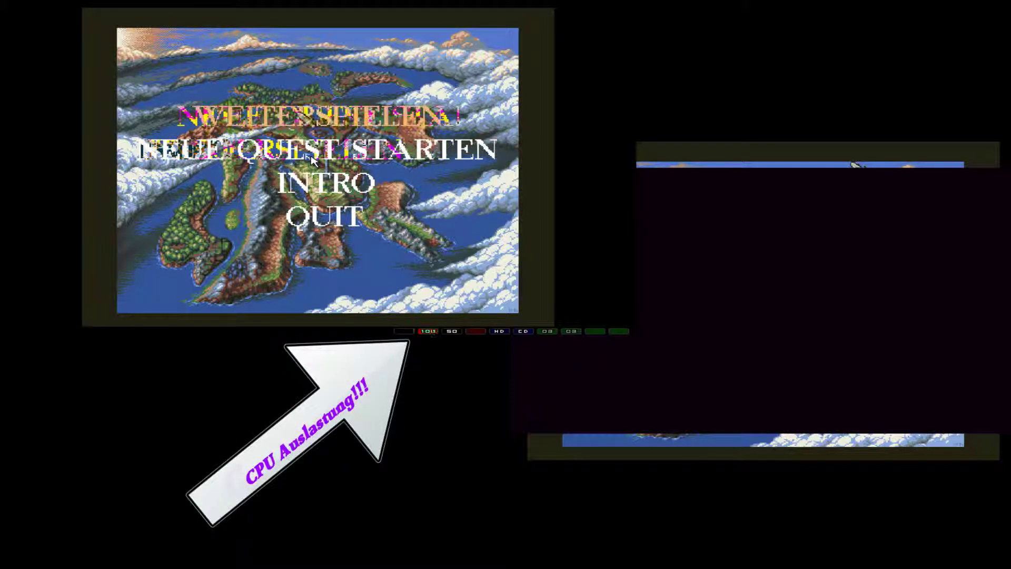
Continue the saved Ambermoon game and move around the town of Spannenberg to test the picture.
{"action": "left_click", "coordinate": [312, 160]}
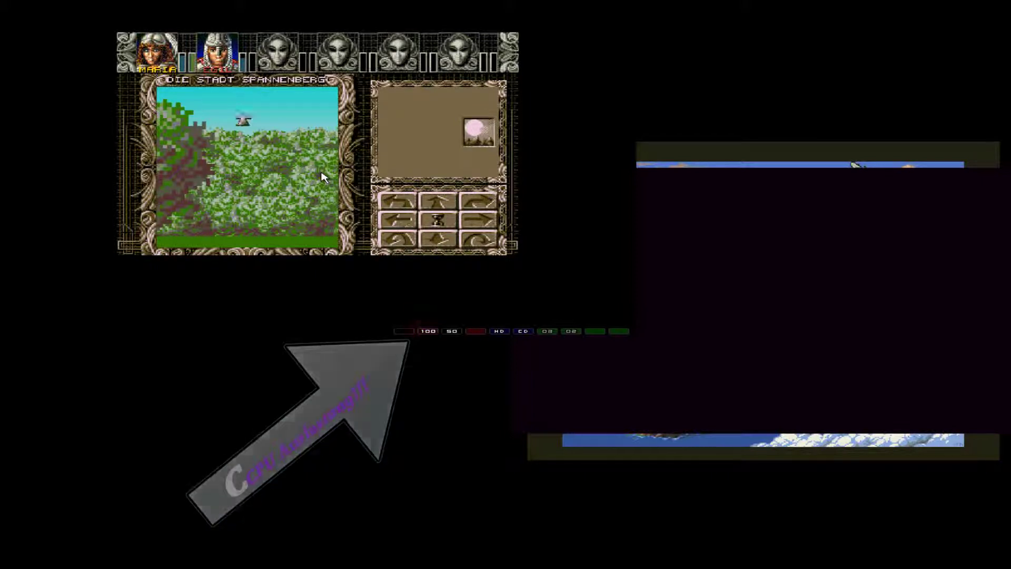
{"action": "key", "text": "Left"}
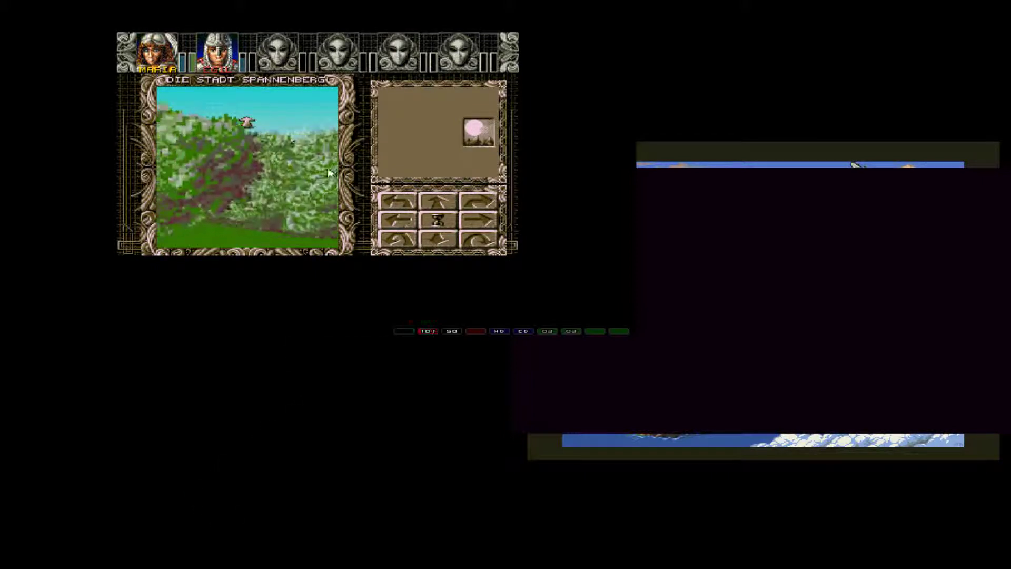
{"action": "key", "text": "Left"}
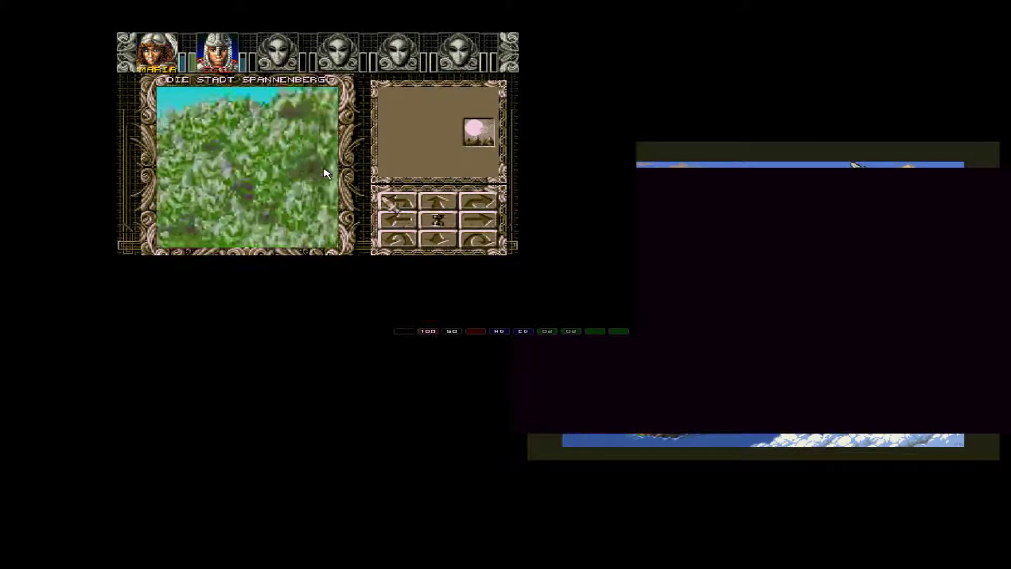
{"action": "key", "text": "Left"}
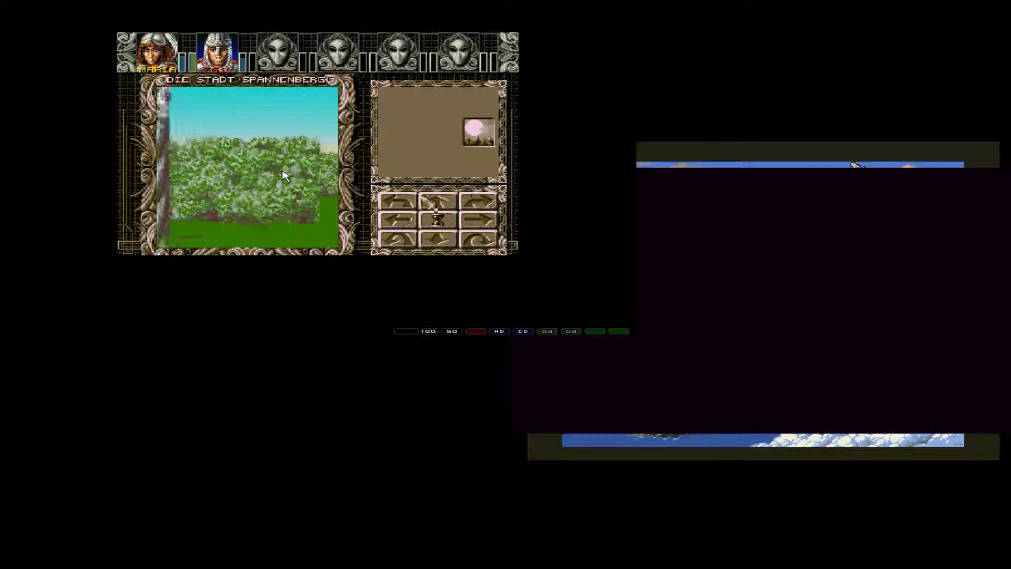
{"action": "key", "text": "Left"}
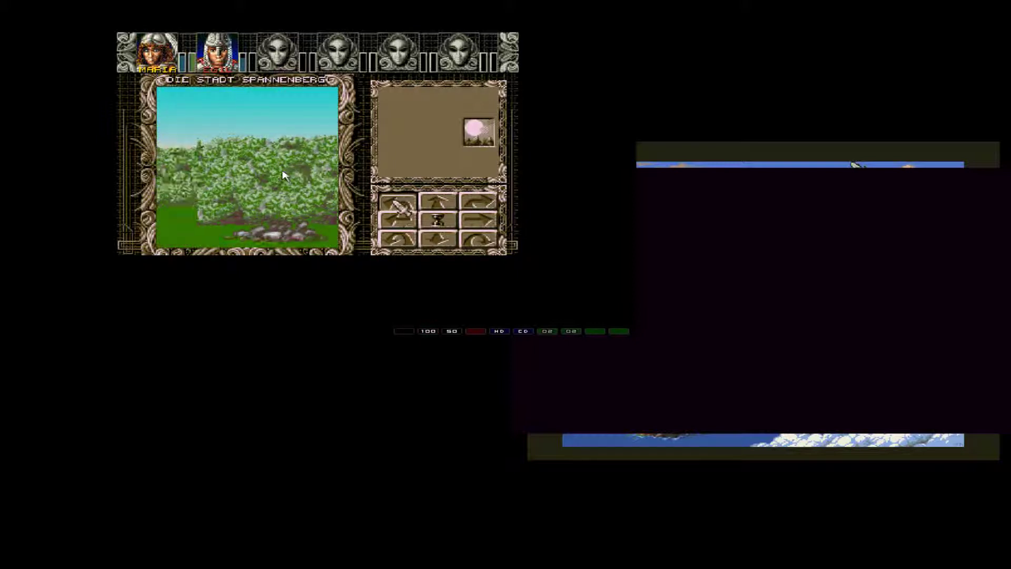
{"action": "key", "text": "Left"}
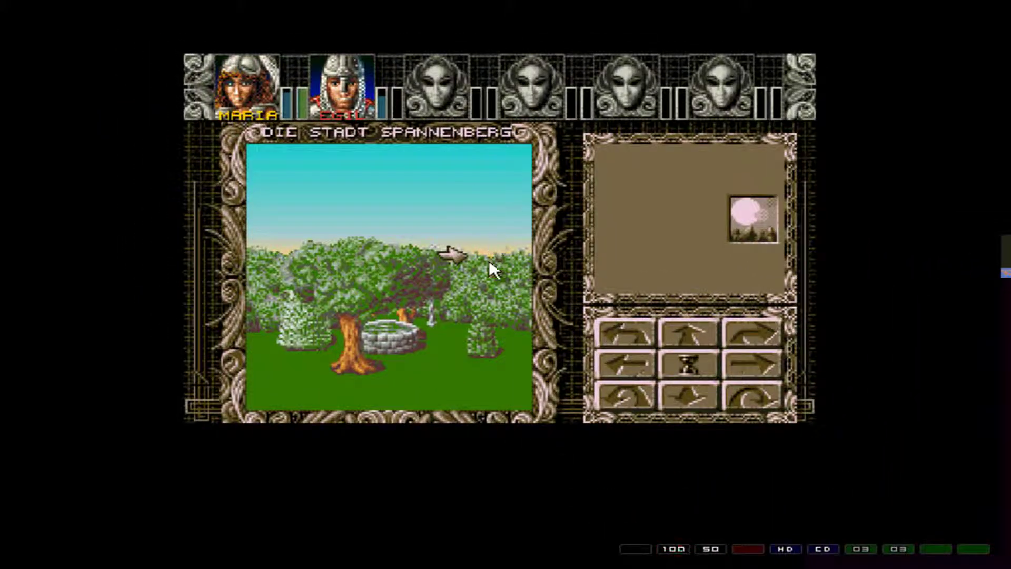
Set the WinUAE filter to Scale2X with Fullscreen (TV) scaling and apply the settings.
{"action": "key", "text": "F12"}
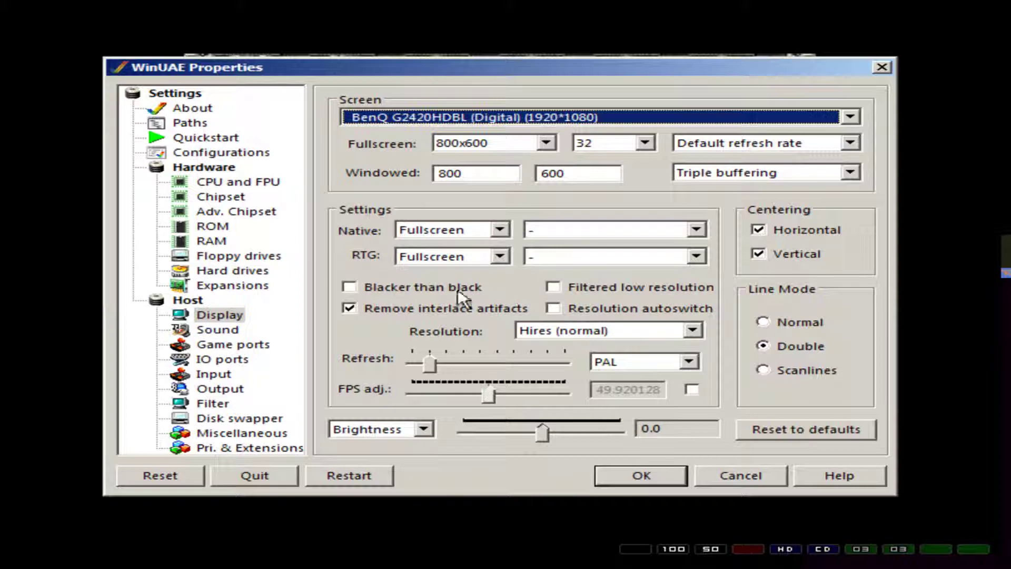
{"action": "left_click", "coordinate": [216, 405]}
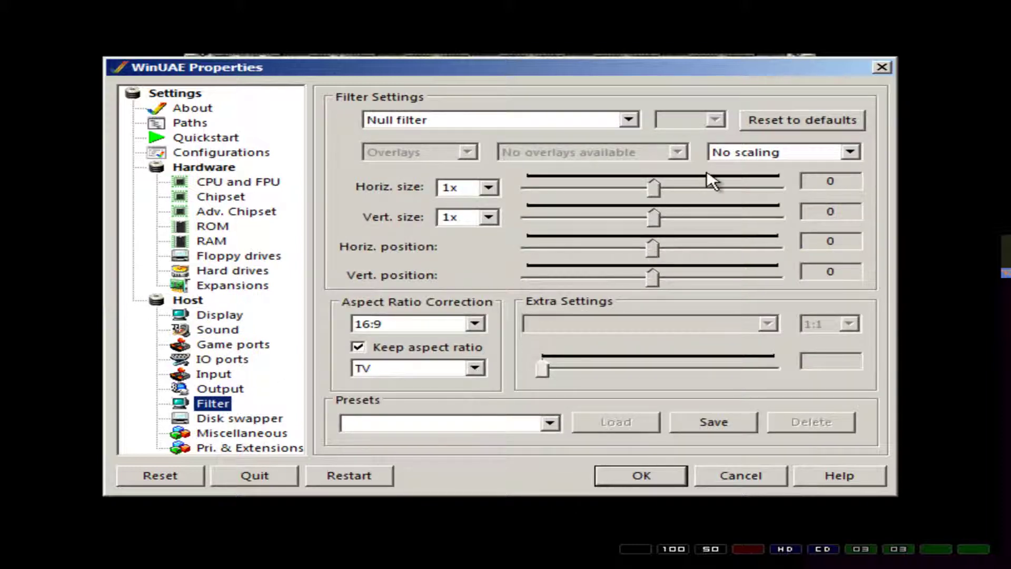
{"action": "left_click", "coordinate": [551, 161]}
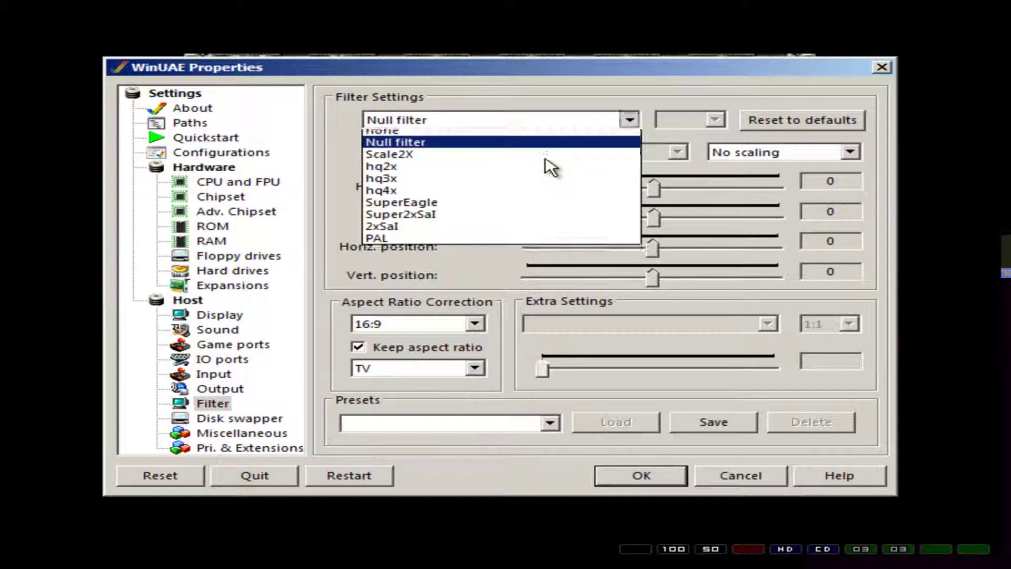
{"action": "left_click", "coordinate": [526, 184]}
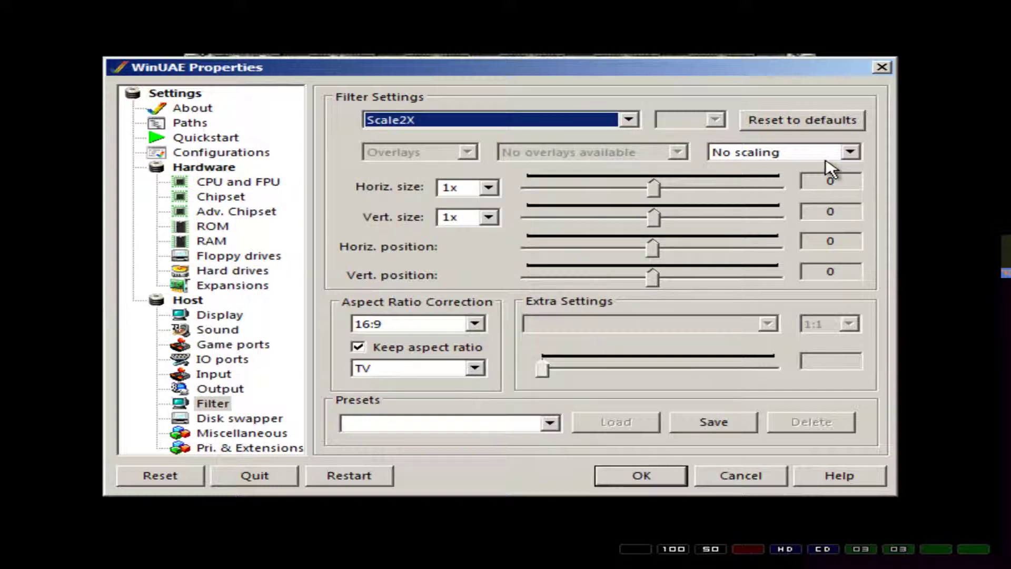
{"action": "left_click", "coordinate": [786, 152]}
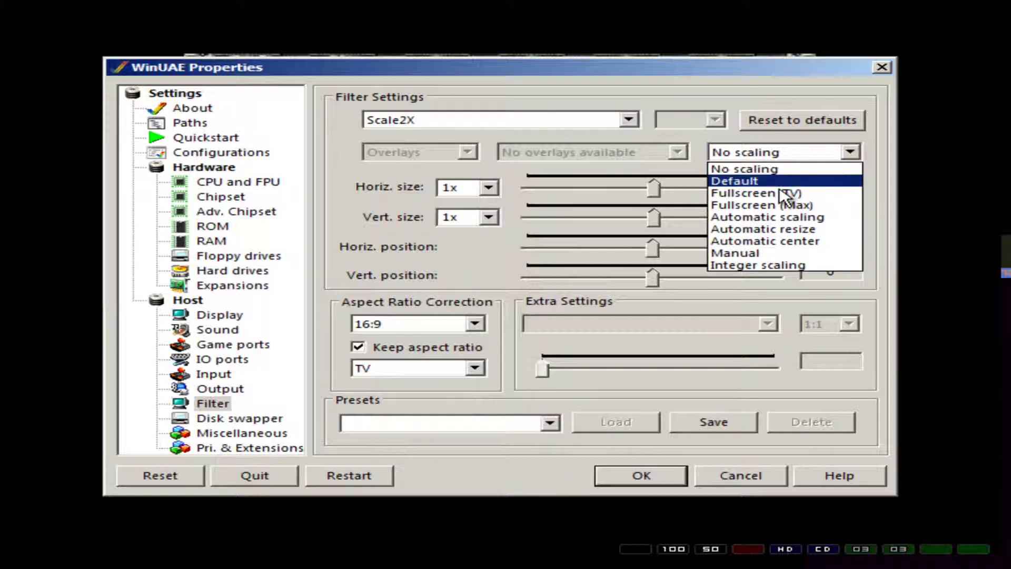
{"action": "left_click", "coordinate": [785, 194]}
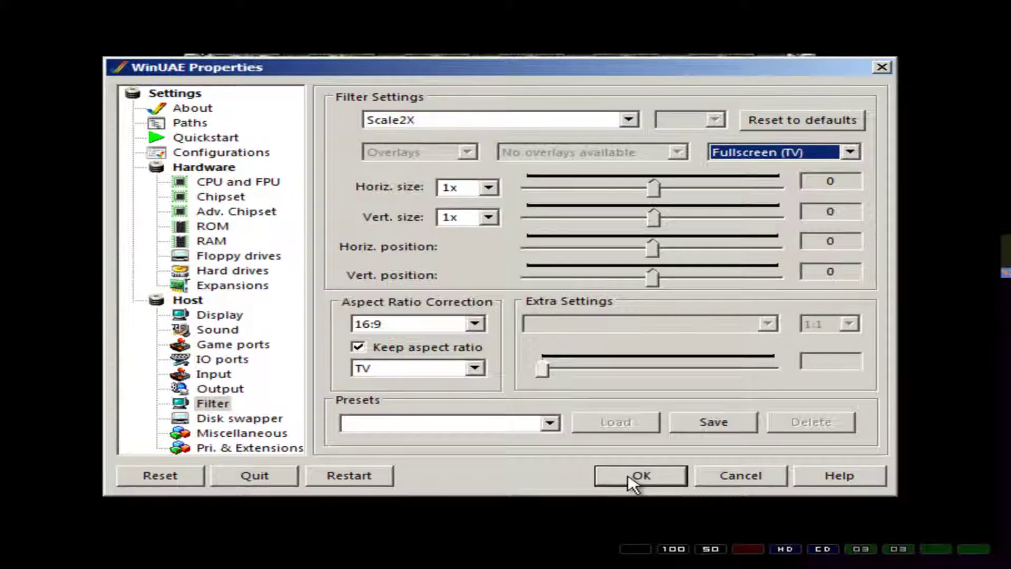
{"action": "left_click", "coordinate": [639, 476]}
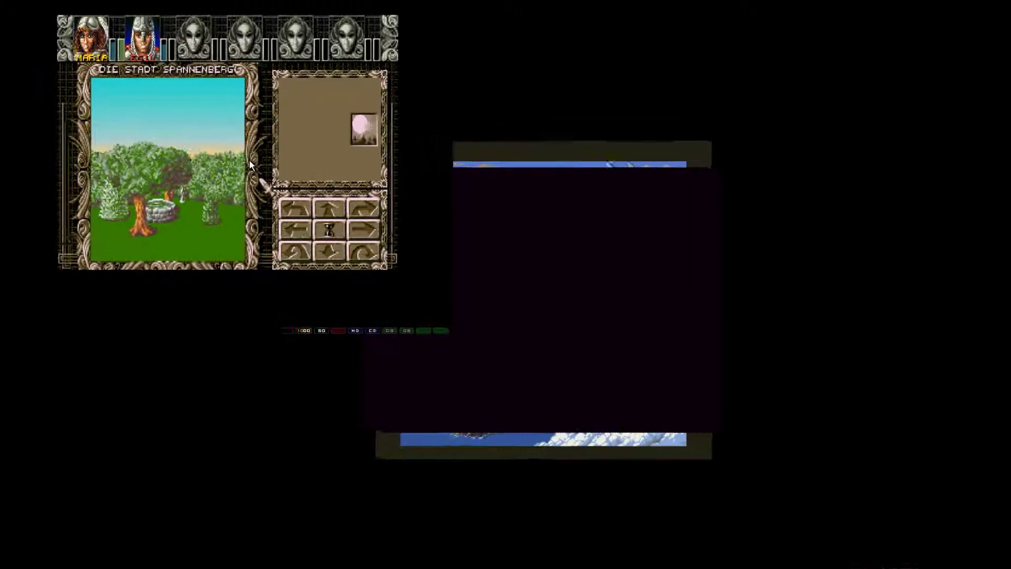
Walk the party past the well and through the hedges to the timber-framed house in Spannenberg to judge the display.
{"action": "key", "text": "Up"}
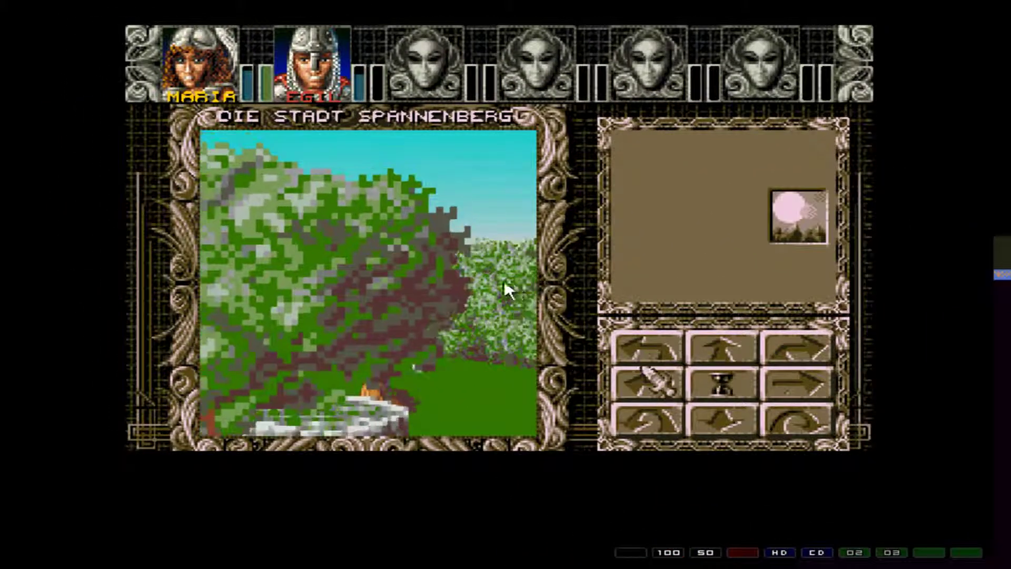
{"action": "key", "text": "Up"}
{"action": "key", "text": "Up"}
{"action": "key", "text": "Up"}
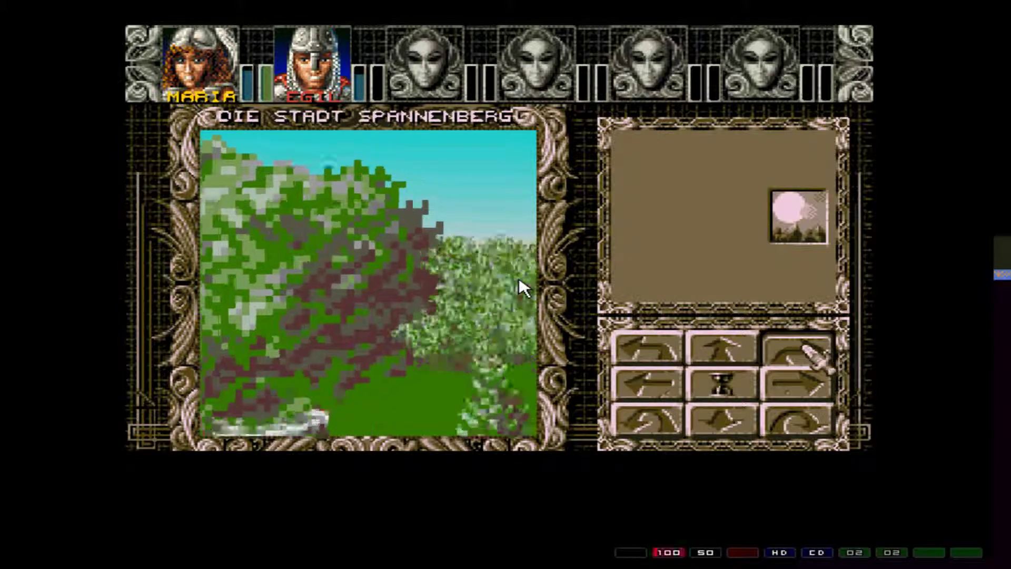
{"action": "key", "text": "Up"}
{"action": "key", "text": "Up"}
{"action": "key", "text": "Up"}
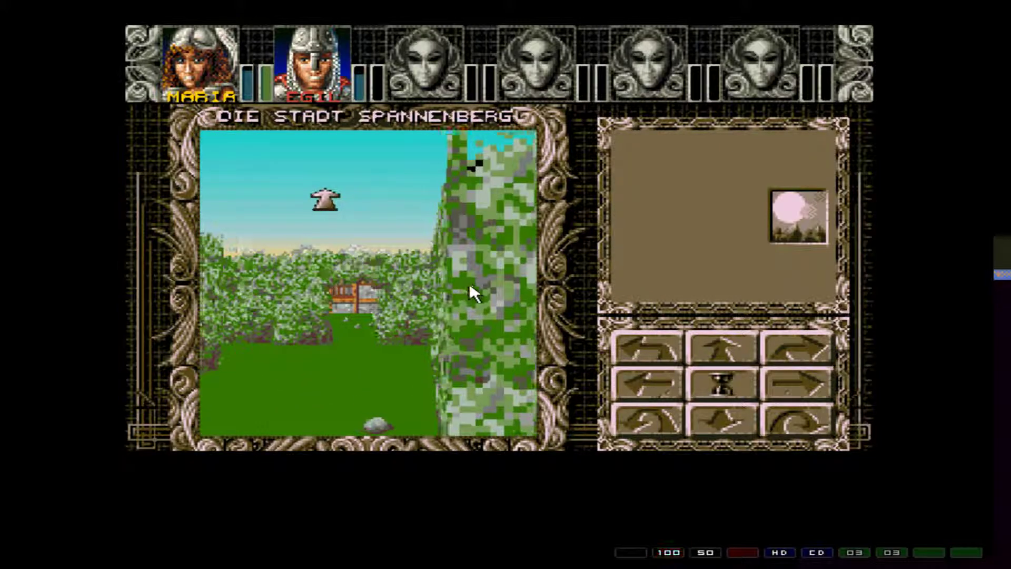
{"action": "key", "text": "Up"}
{"action": "key", "text": "Up"}
{"action": "key", "text": "Up"}
{"action": "key", "text": "Up"}
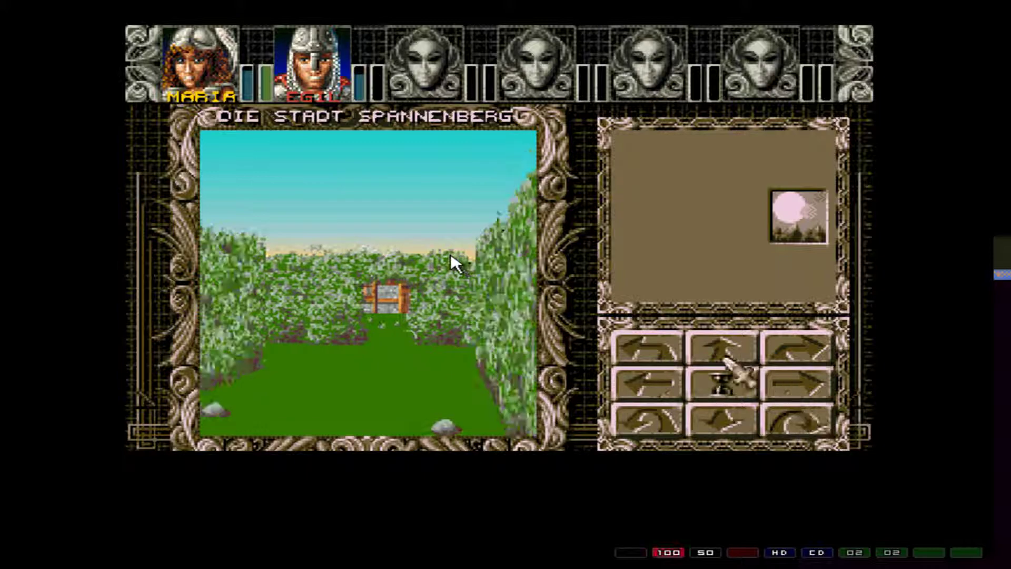
{"action": "key", "text": "Up"}
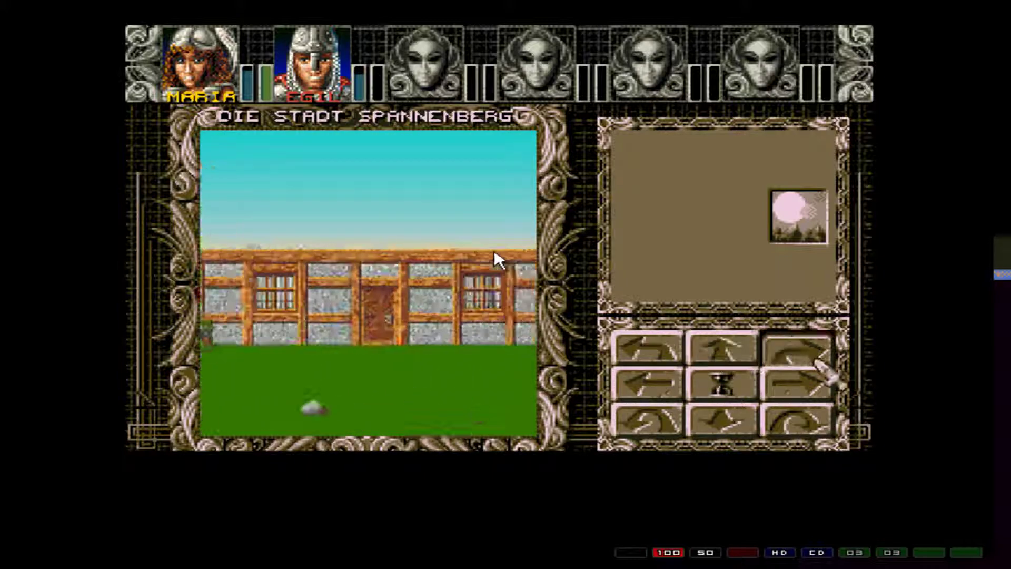
Look around along the timber-framed house walls, windows and door to examine the 3D view.
{"action": "key", "text": "Right"}
{"action": "key", "text": "Left"}
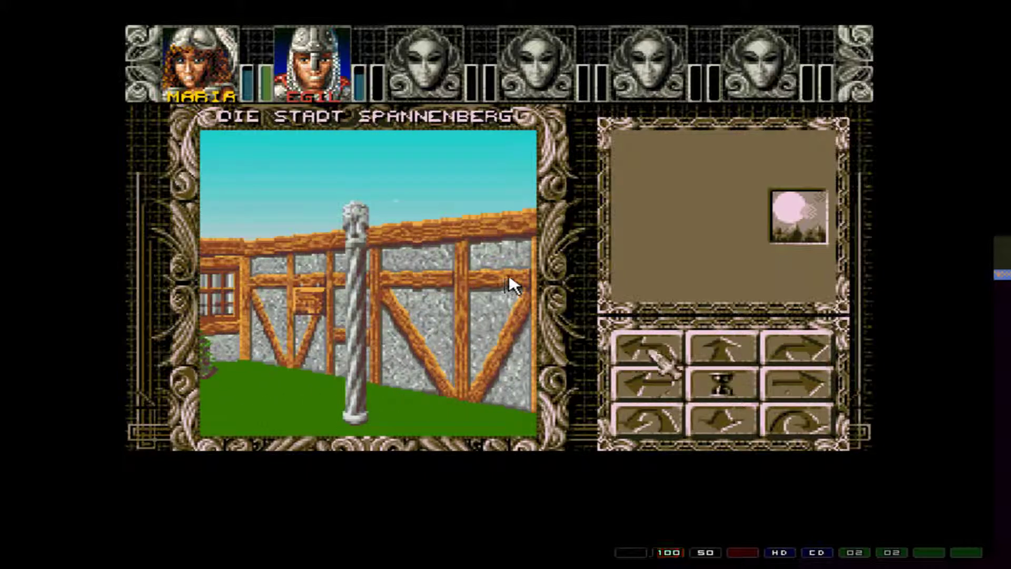
{"action": "key", "text": "Up"}
{"action": "key", "text": "Right"}
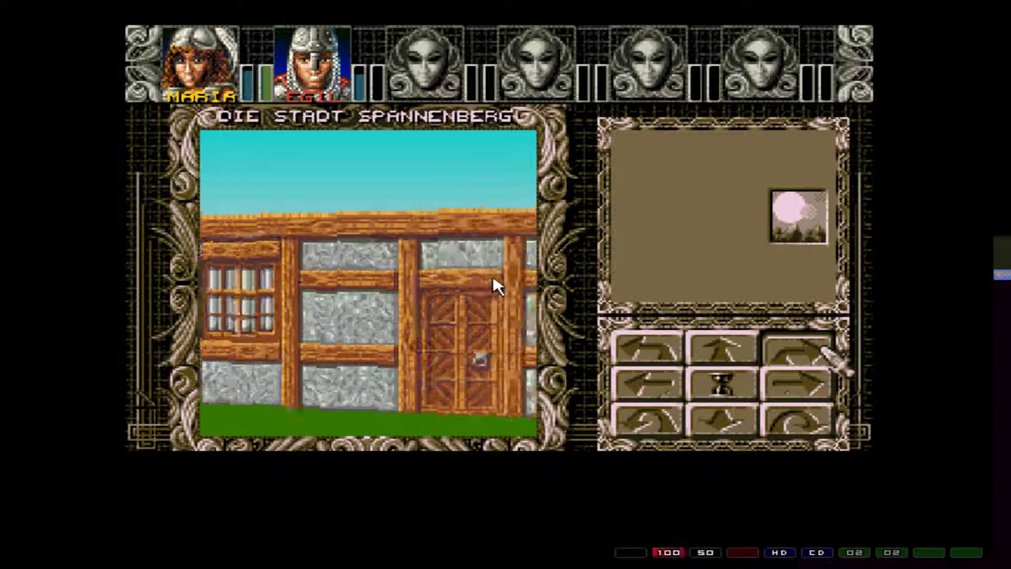
{"action": "key", "text": "Down"}
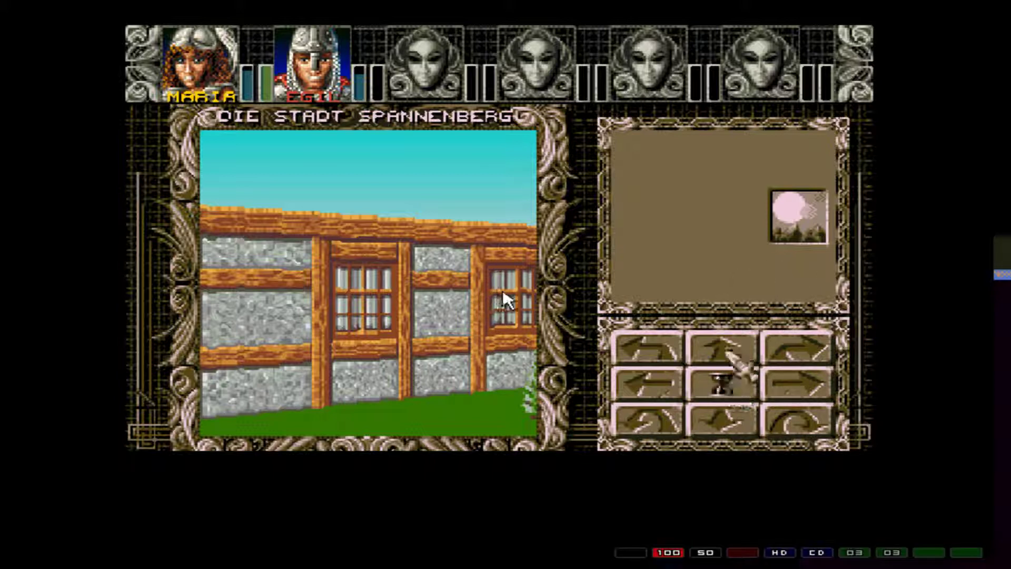
Open the Spannenberg town map, scroll to its lower edge, and recheck the WinUAE filter settings without changing them.
{"action": "right_click", "coordinate": [727, 390]}
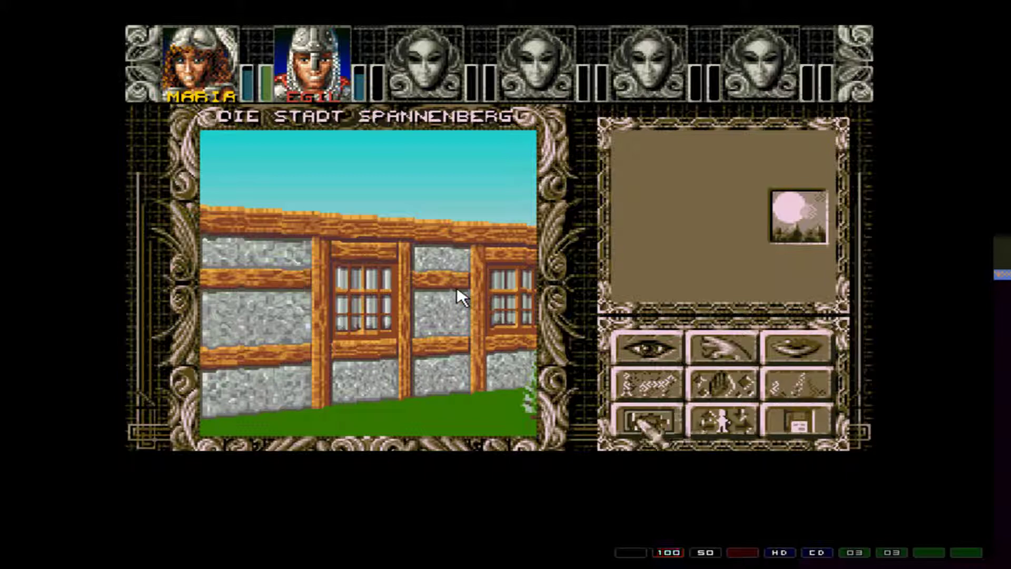
{"action": "left_click", "coordinate": [637, 418]}
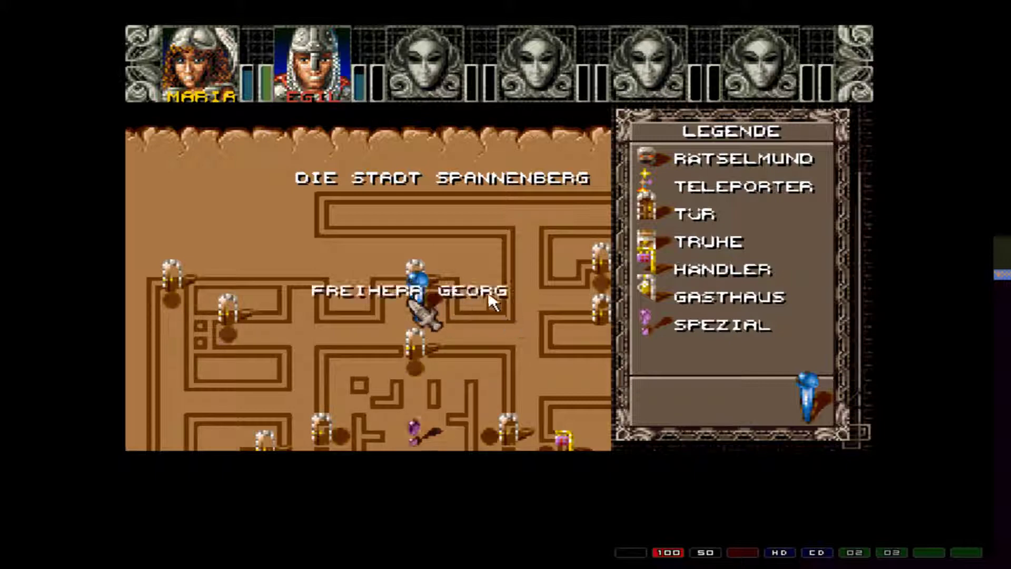
{"action": "mouse_move", "coordinate": [614, 445]}
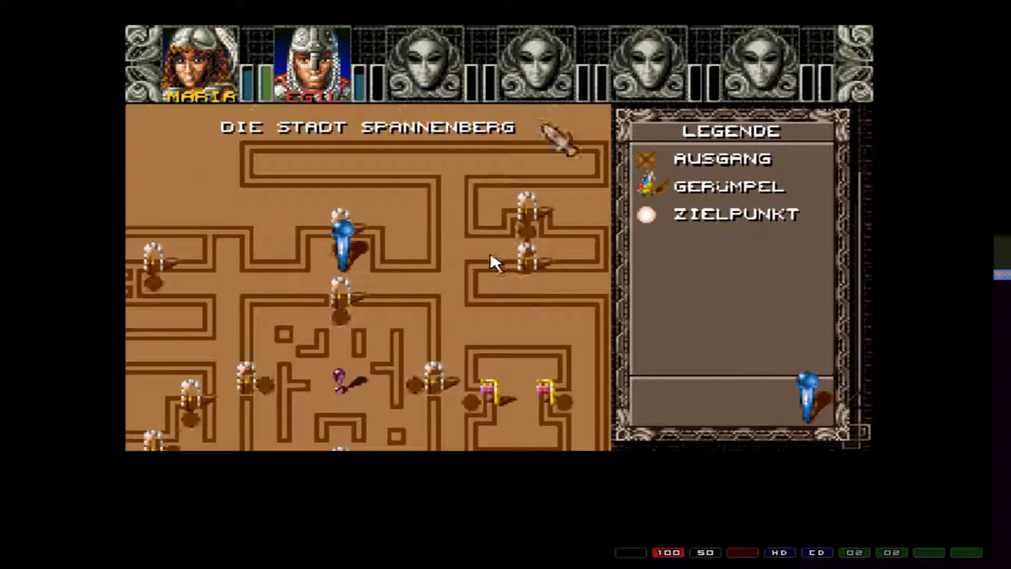
{"action": "mouse_move", "coordinate": [151, 418]}
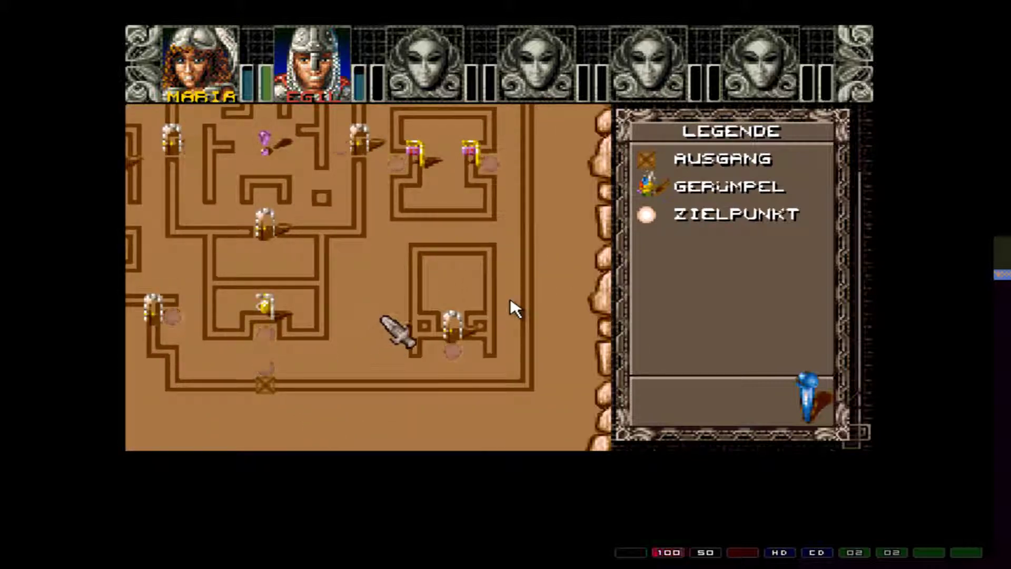
{"action": "key", "text": "F12"}
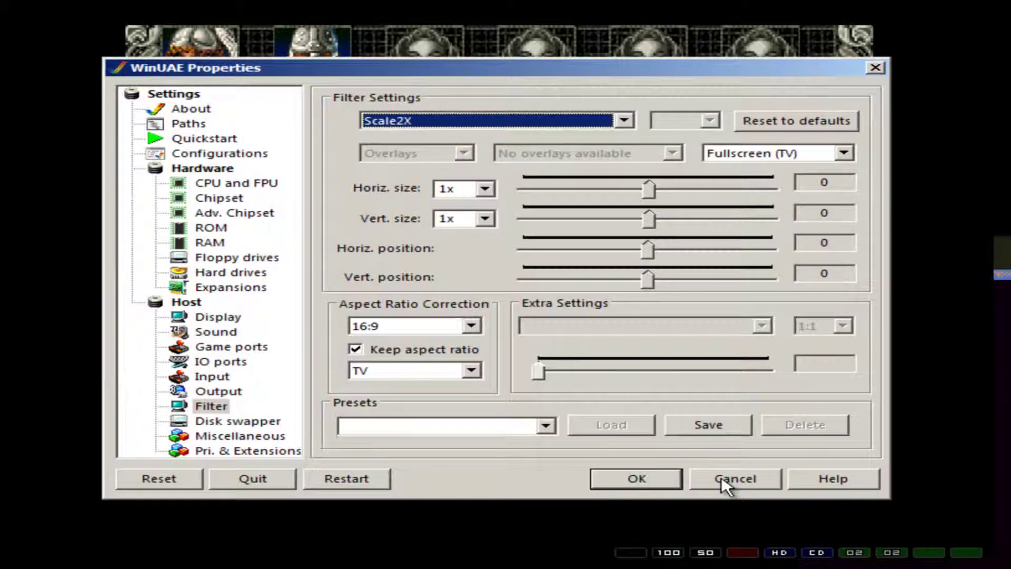
{"action": "key", "text": "Return"}
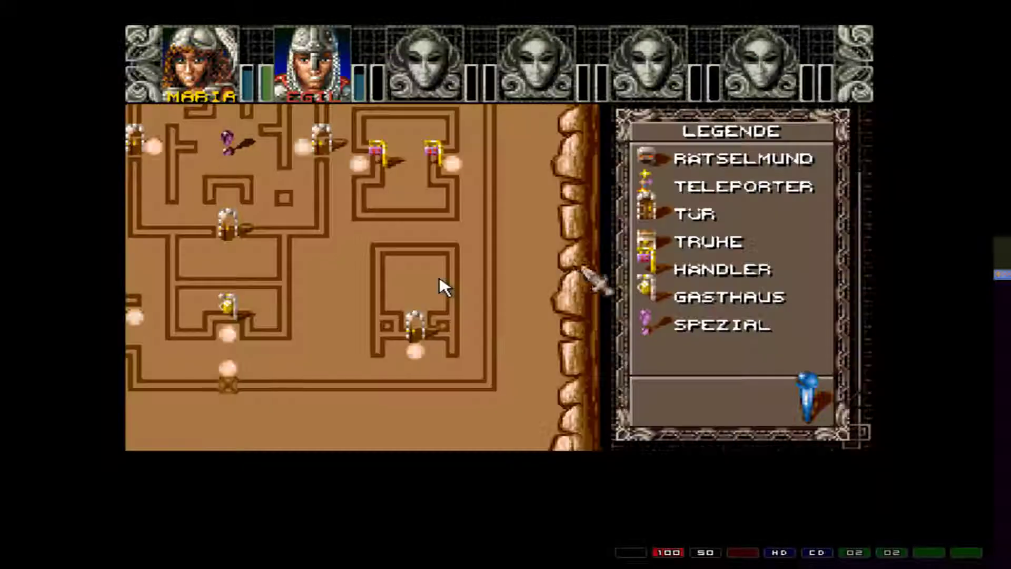
Close the town map, switch Musik off and back on in the game's options, and close the options.
{"action": "right_click", "coordinate": [546, 291]}
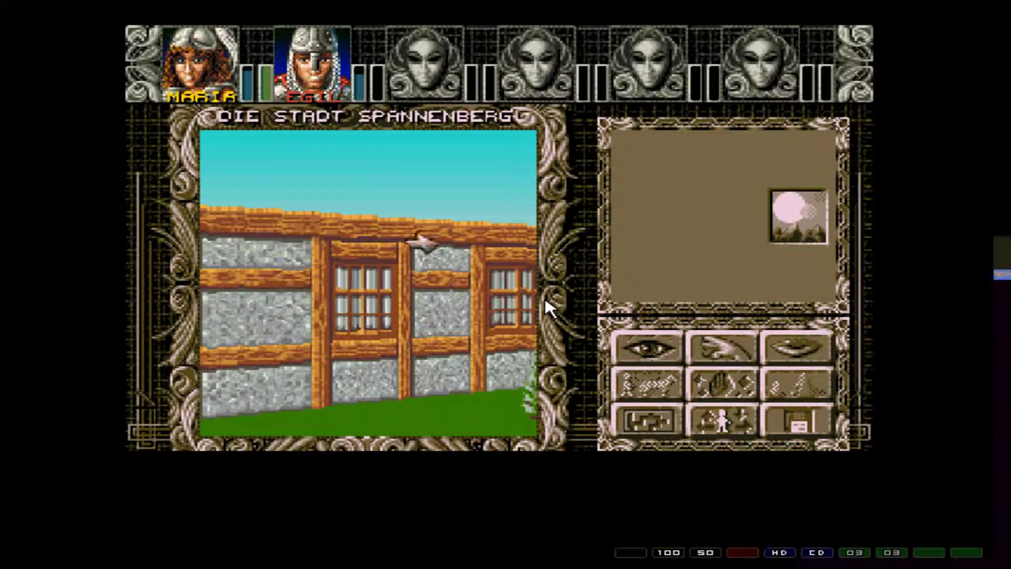
{"action": "key", "text": "Escape"}
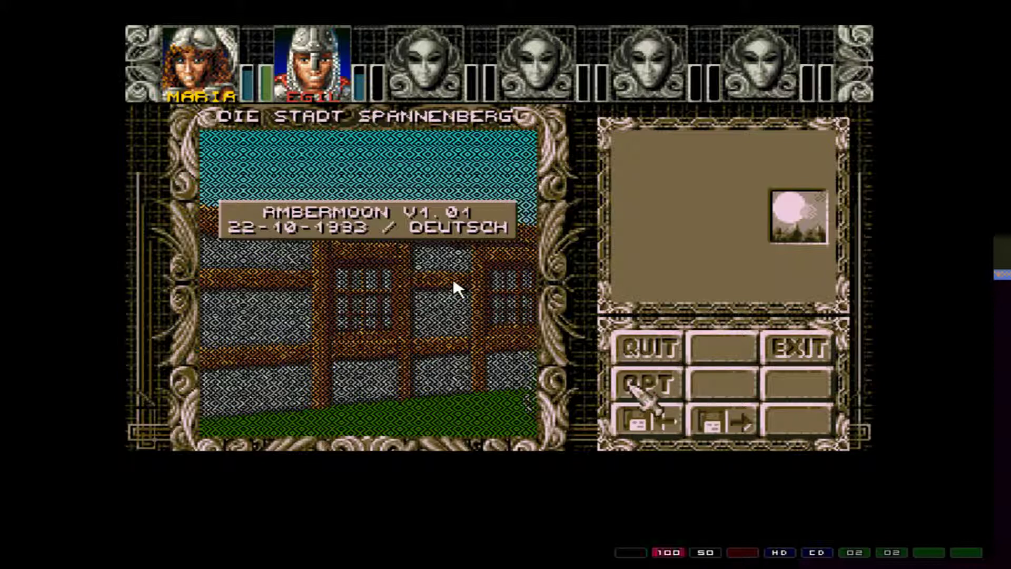
{"action": "left_click", "coordinate": [645, 376]}
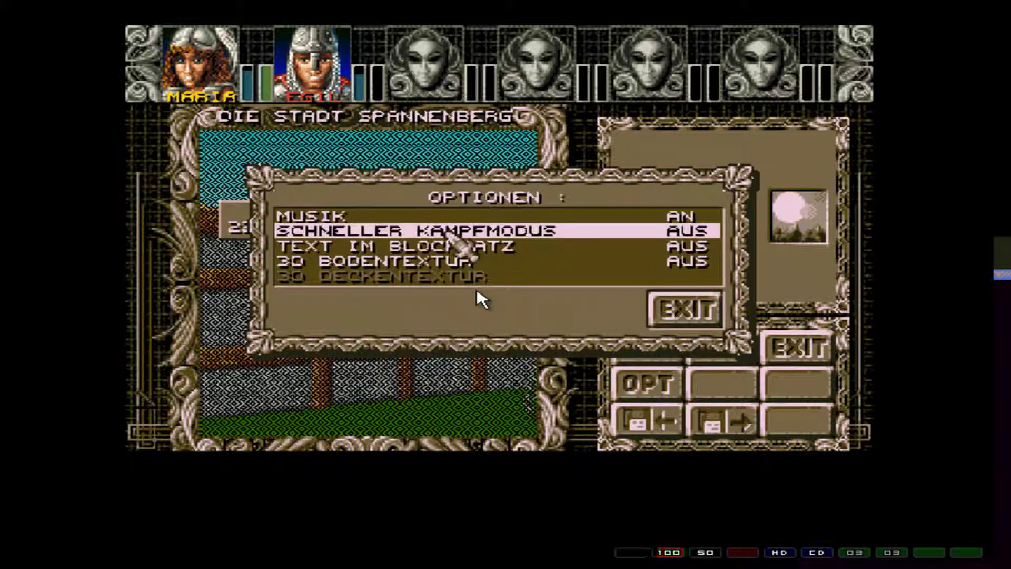
{"action": "left_click", "coordinate": [446, 218]}
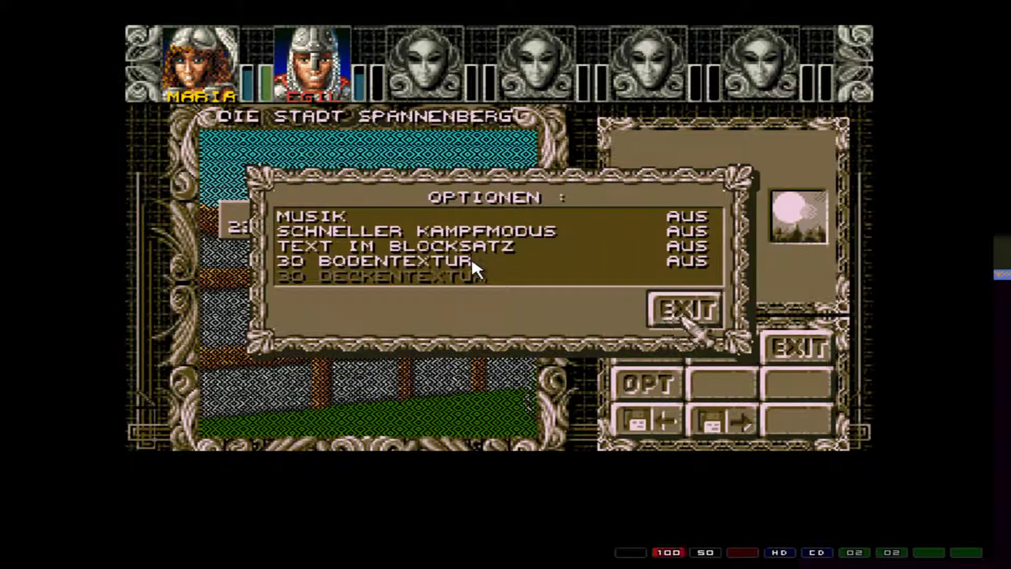
{"action": "left_click", "coordinate": [573, 217]}
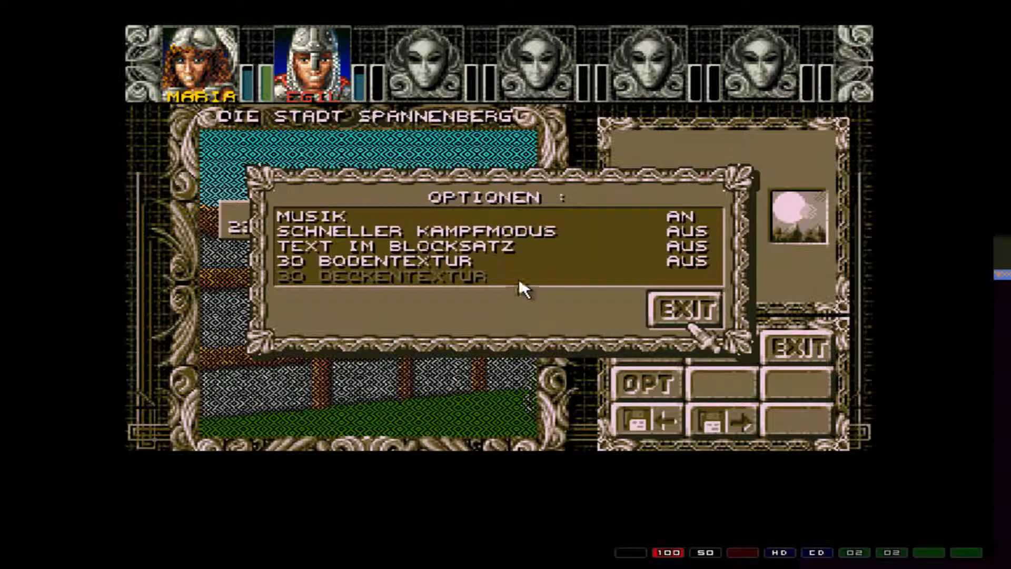
{"action": "left_click", "coordinate": [681, 308]}
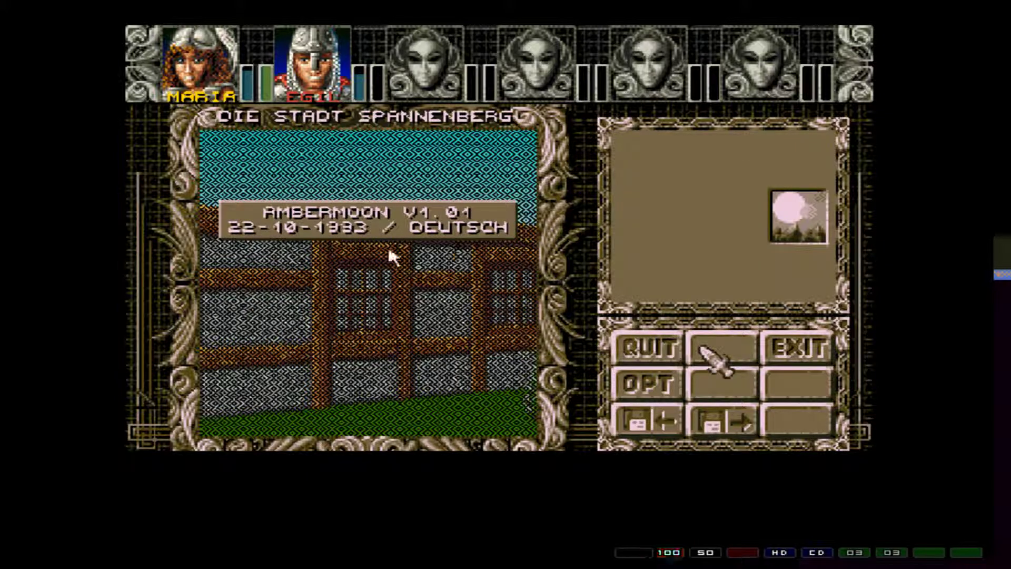
Open the WinUAE sound settings and set sound emulation to Enabled.
{"action": "key", "text": "F12"}
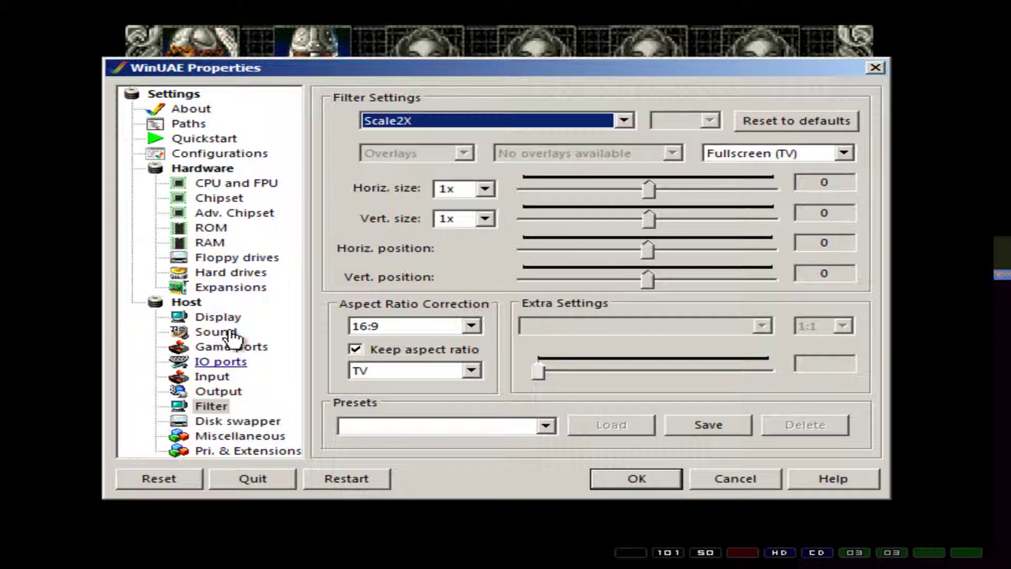
{"action": "key", "text": "Up"}
{"action": "key", "text": "Up"}
{"action": "key", "text": "Up"}
{"action": "key", "text": "Up"}
{"action": "key", "text": "Up"}
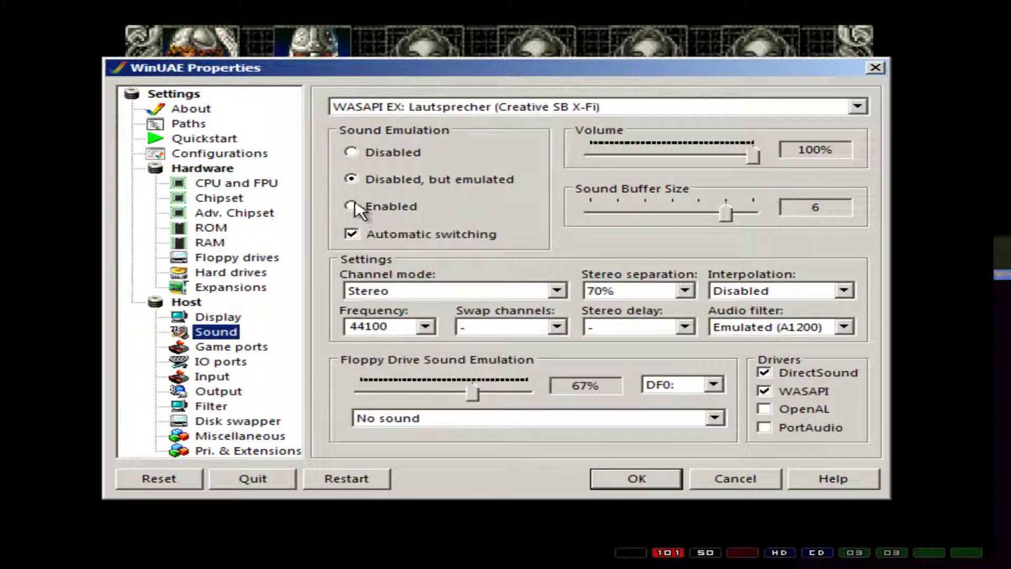
{"action": "key", "text": "Tab"}
{"action": "key", "text": "Down"}
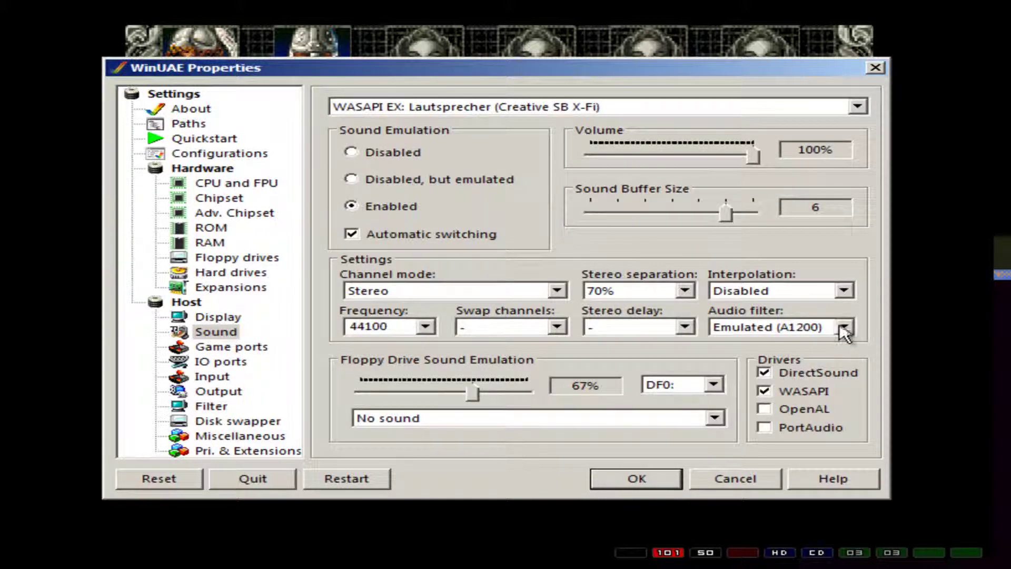
Set the audio filter to Emulated (A500) and apply the sound settings.
{"action": "key", "text": "alt+Down"}
{"action": "key", "text": "Up"}
{"action": "key", "text": "Up"}
{"action": "key", "text": "Down"}
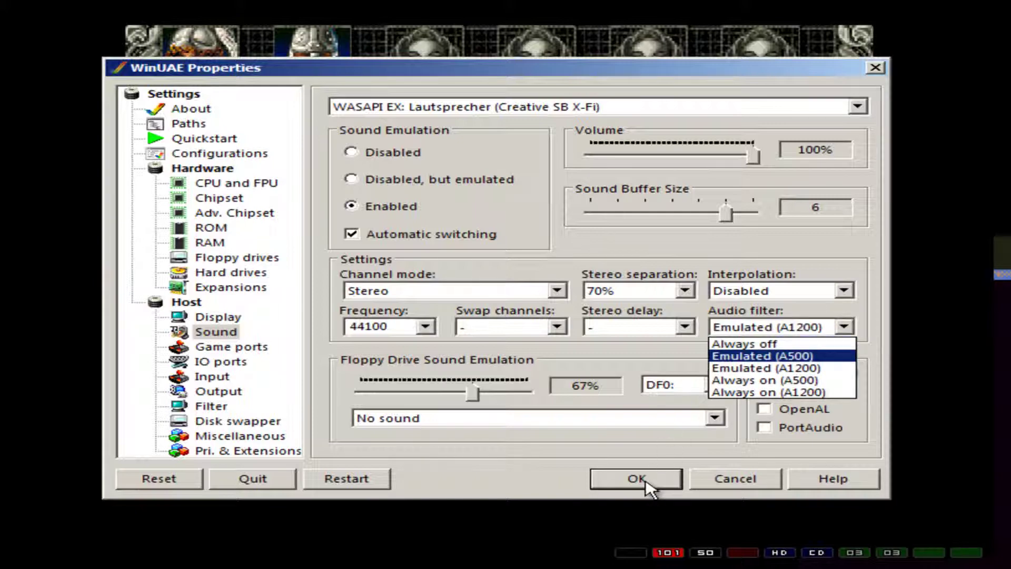
{"action": "key", "text": "Return"}
{"action": "key", "text": "Return"}
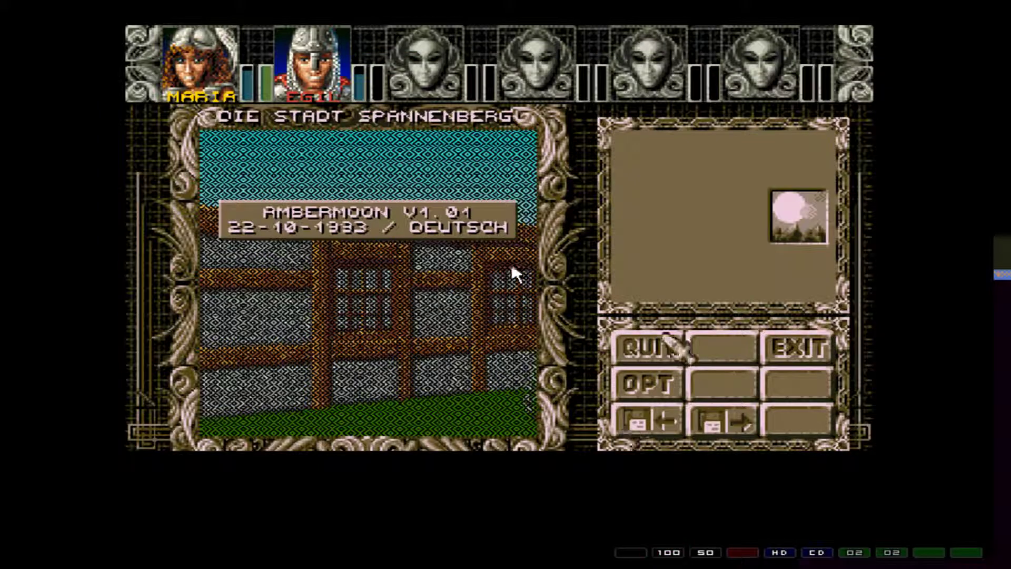
Recheck the WinUAE sound settings and the in-game options without changing them.
{"action": "key", "text": "F12"}
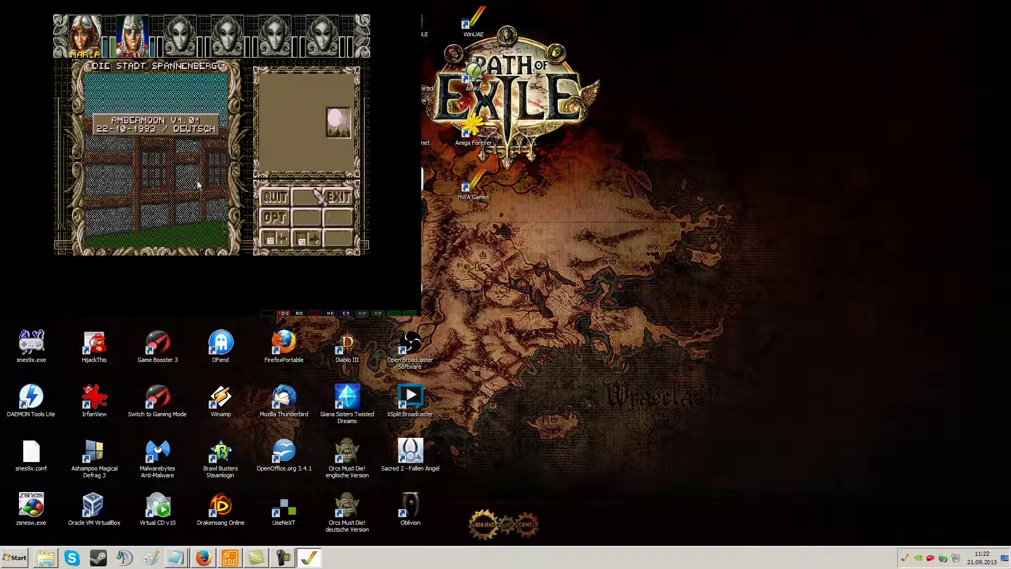
{"action": "key", "text": "F12"}
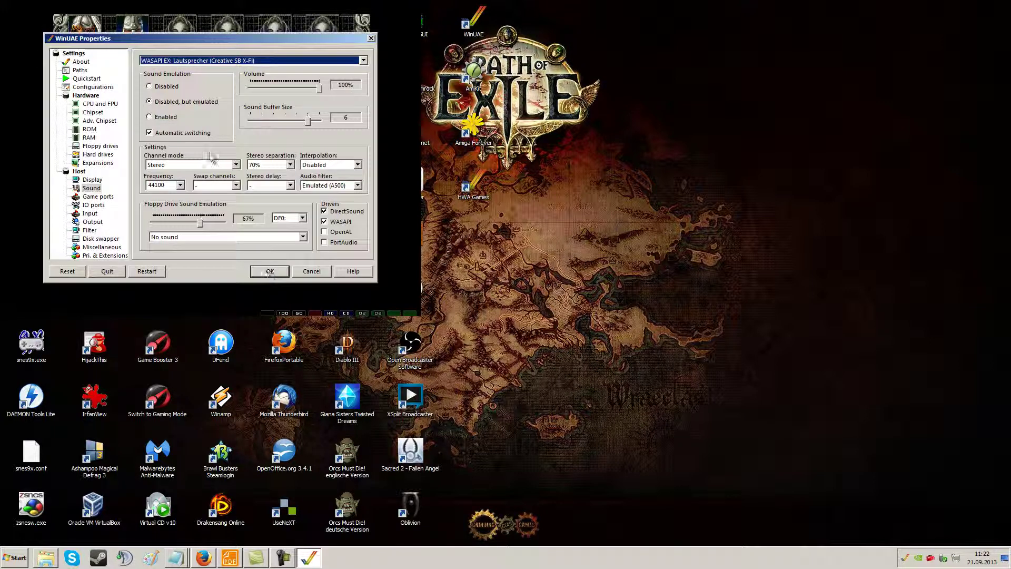
{"action": "key", "text": "Return"}
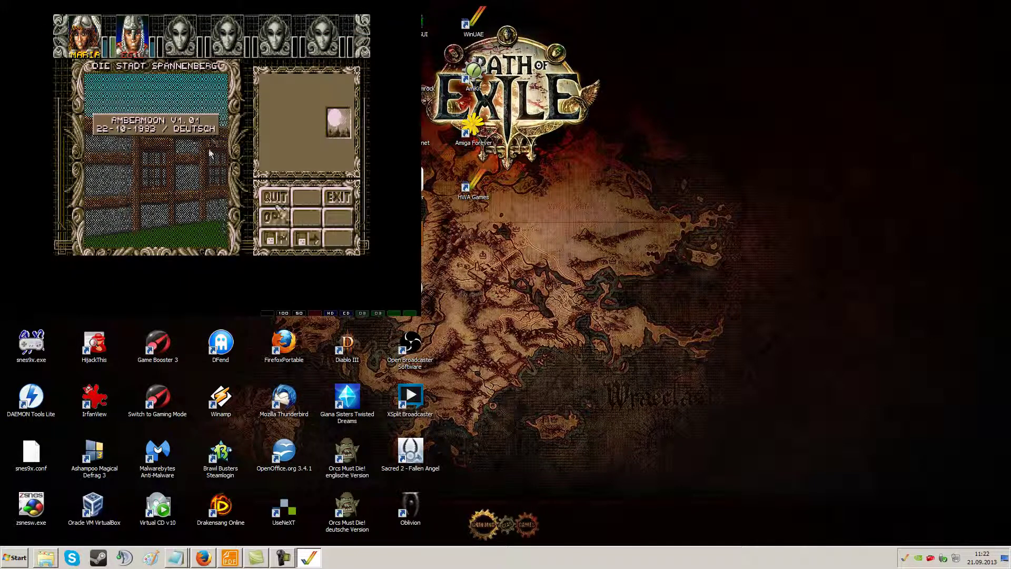
{"action": "left_click", "coordinate": [274, 217]}
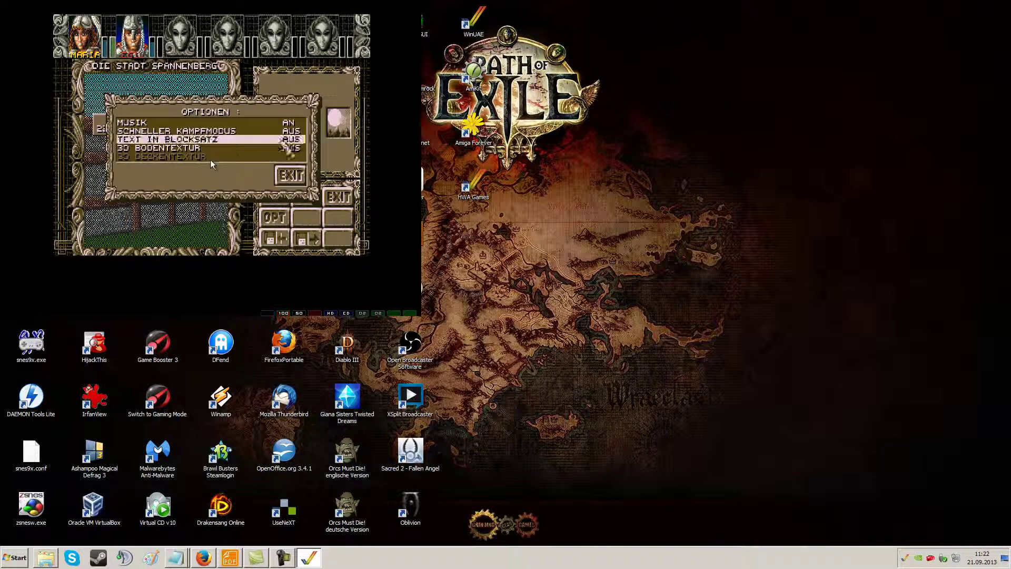
{"action": "left_click", "coordinate": [291, 175]}
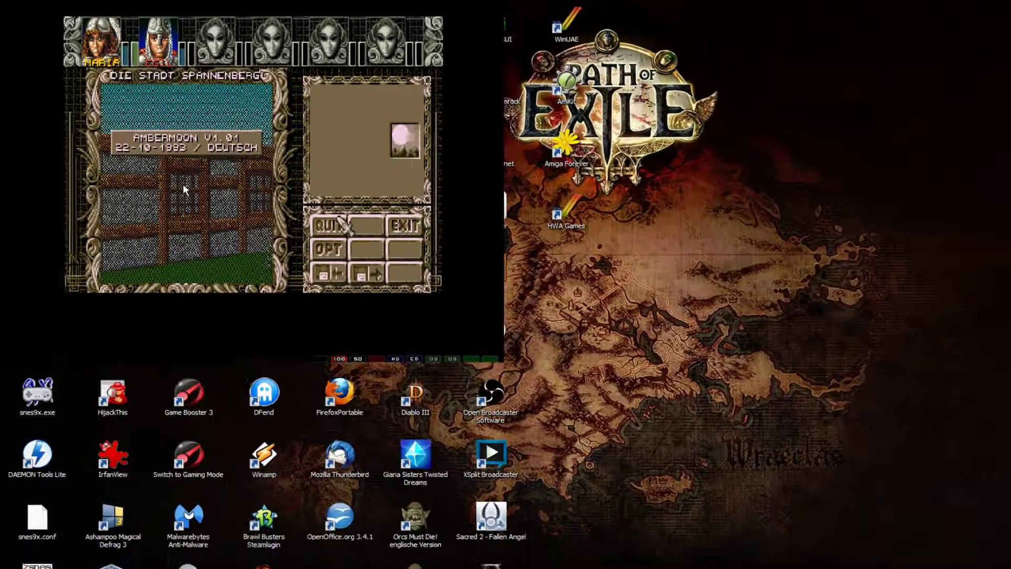
Reopen the WinUAE sound settings, set sound emulation to Enabled and turn off automatic switching.
{"action": "key", "text": "F12"}
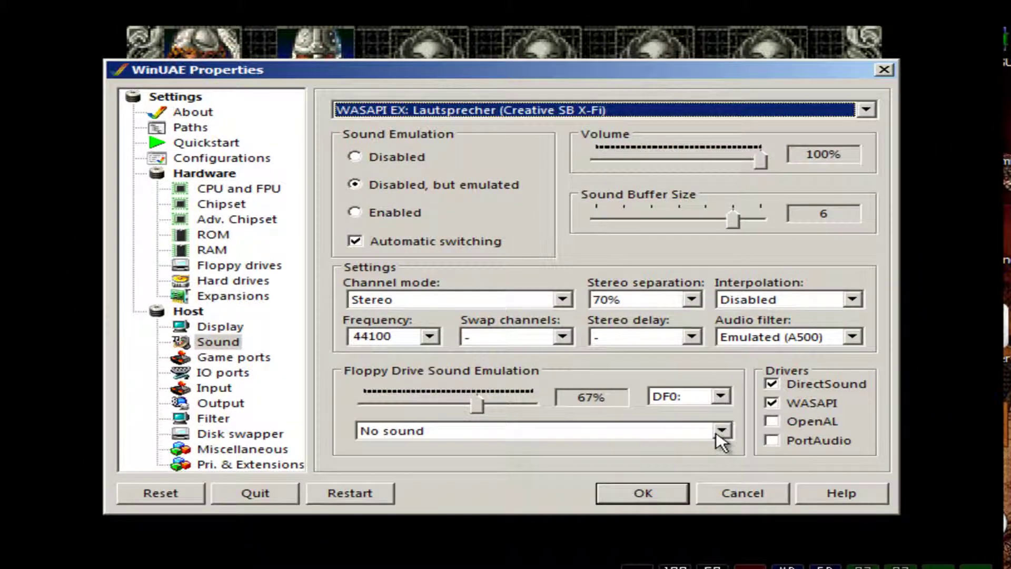
{"action": "key", "text": "Tab"}
{"action": "key", "text": "Down"}
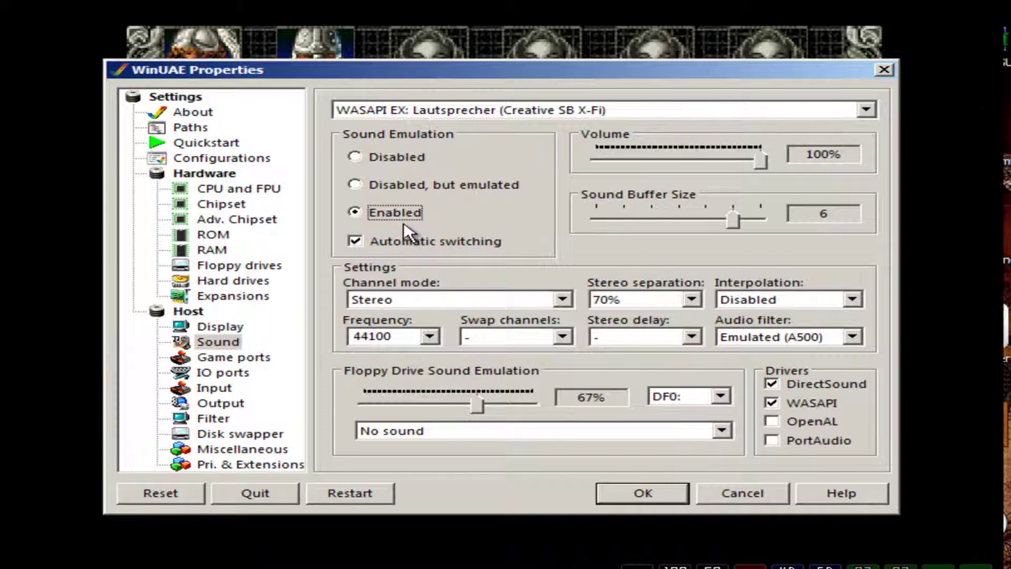
{"action": "key", "text": "Tab"}
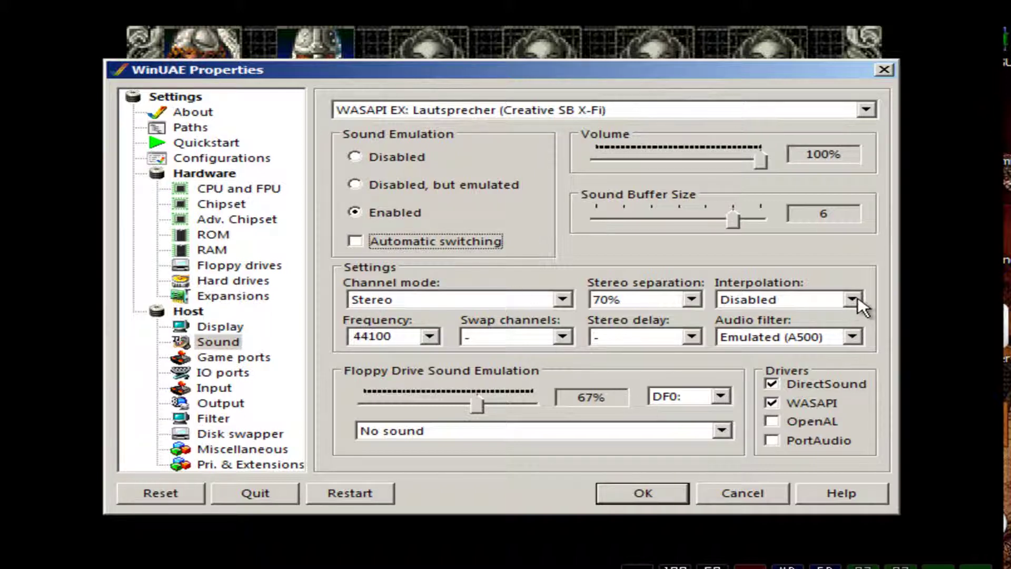
Set the sound interpolation to Anti and the sound buffer size to 2.
{"action": "left_click", "coordinate": [790, 299]}
{"action": "left_click", "coordinate": [825, 315]}
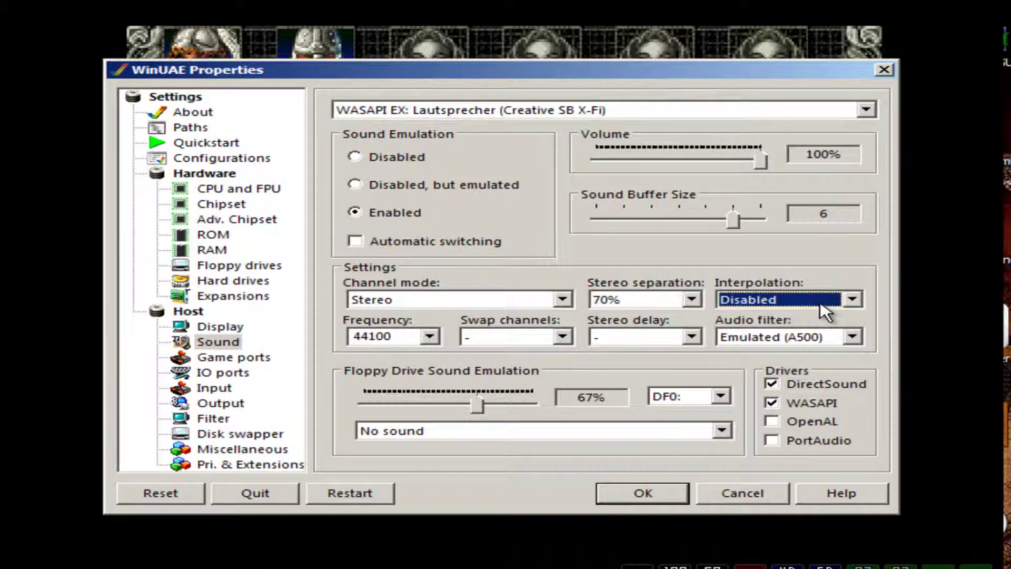
{"action": "key", "text": "alt+Down"}
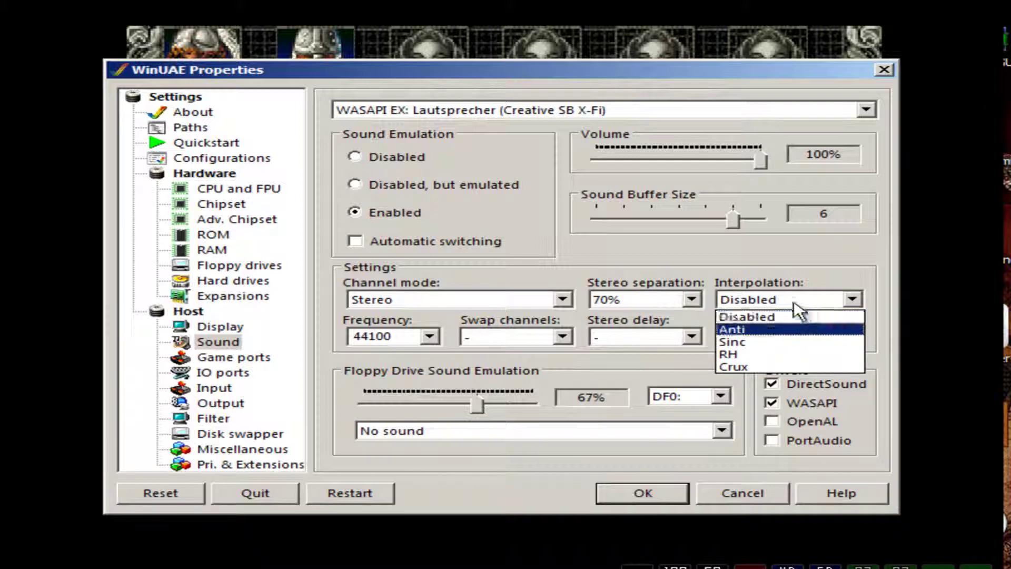
{"action": "key", "text": "Return"}
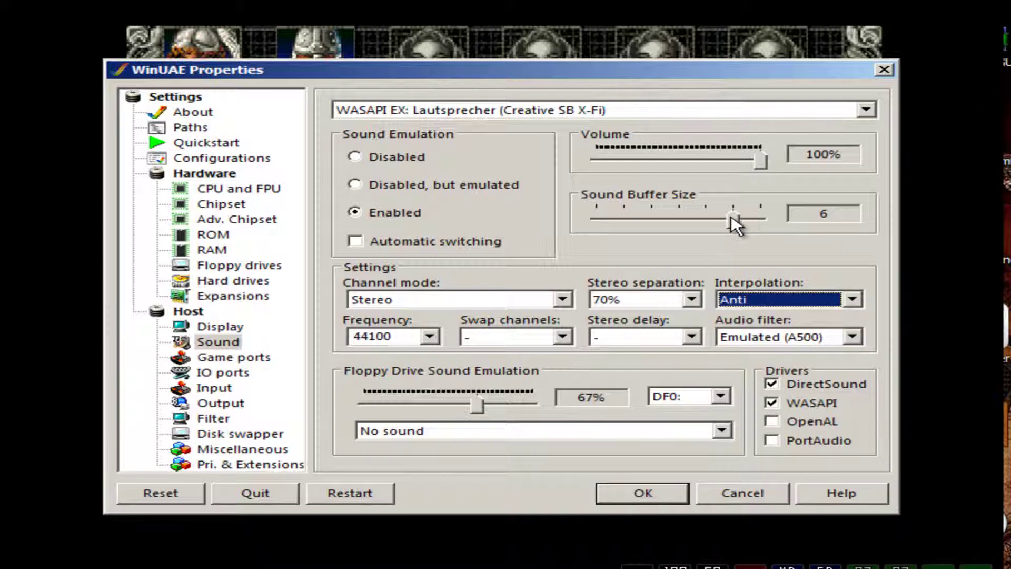
{"action": "left_click", "coordinate": [634, 227]}
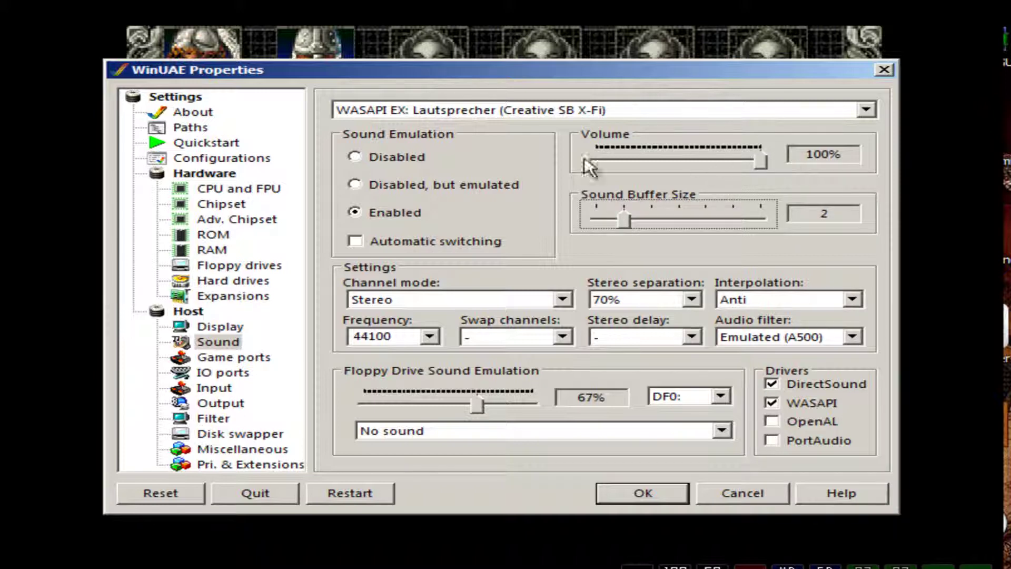
{"action": "key", "text": "shift+Tab"}
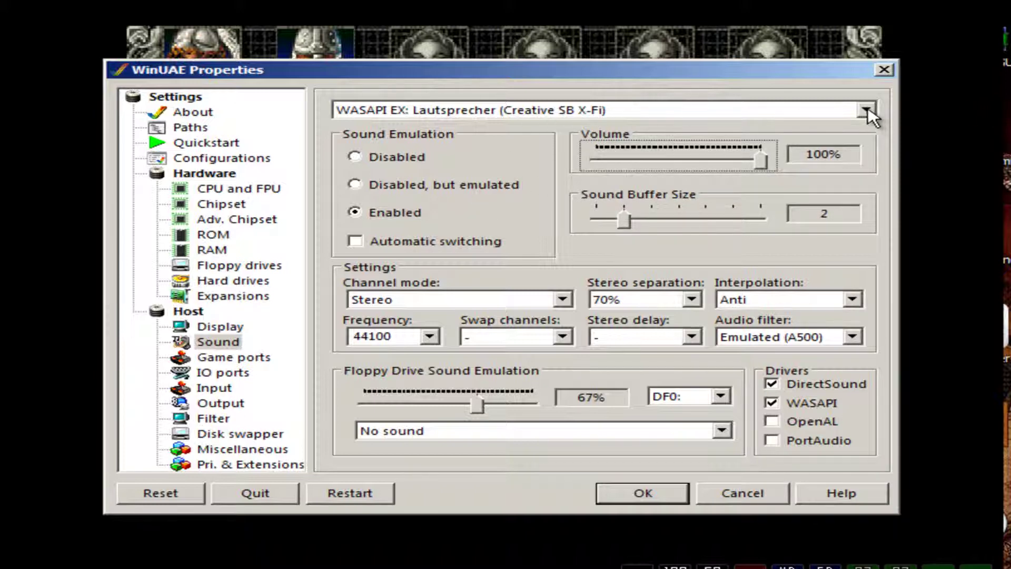
Choose WASAPI: Default Audio Device as sound output, keep the floppy drive sound at No sound, and apply the settings.
{"action": "left_click", "coordinate": [851, 115]}
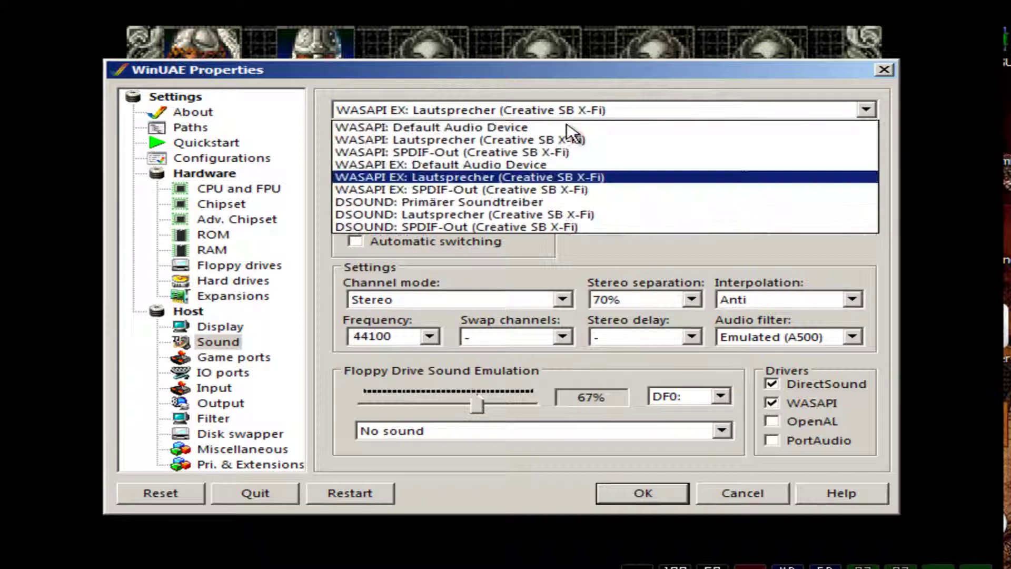
{"action": "left_click", "coordinate": [653, 480]}
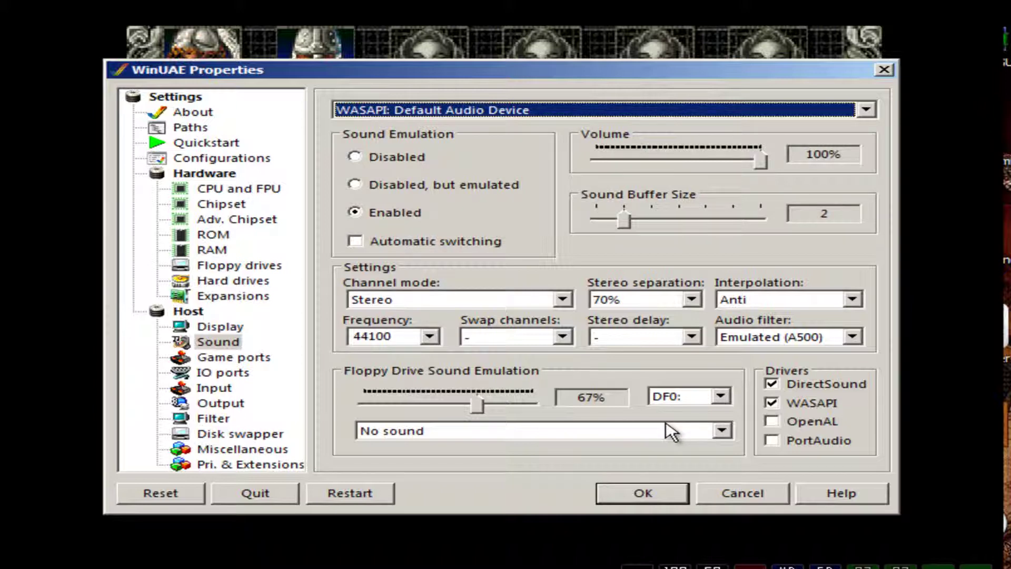
{"action": "left_click", "coordinate": [584, 432]}
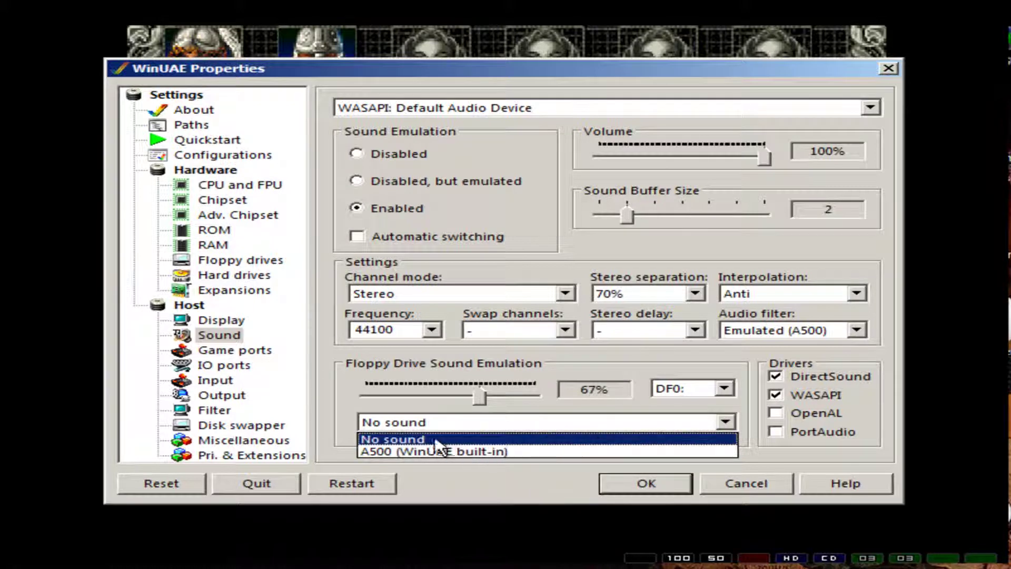
{"action": "left_click", "coordinate": [611, 475]}
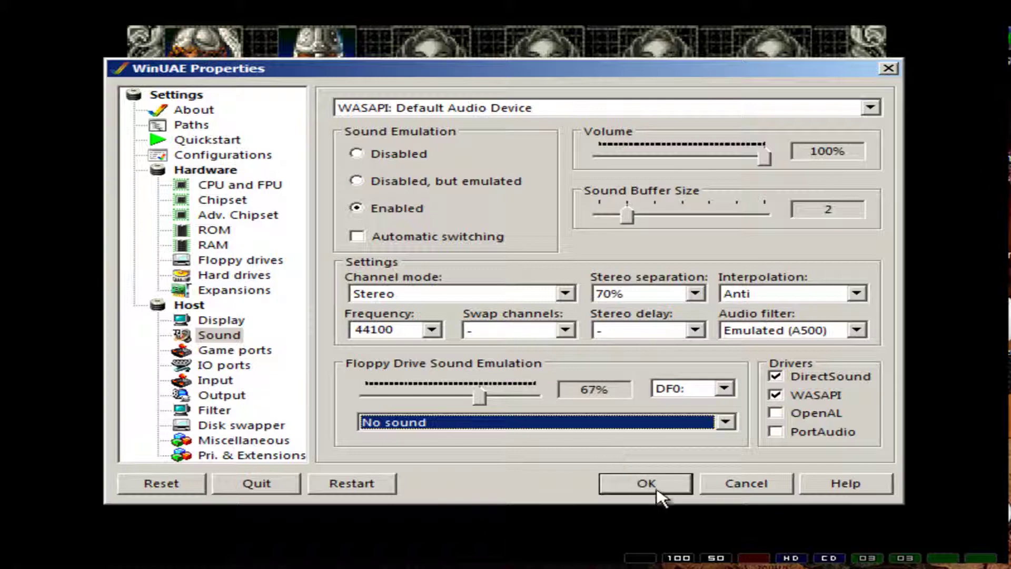
{"action": "key", "text": "Return"}
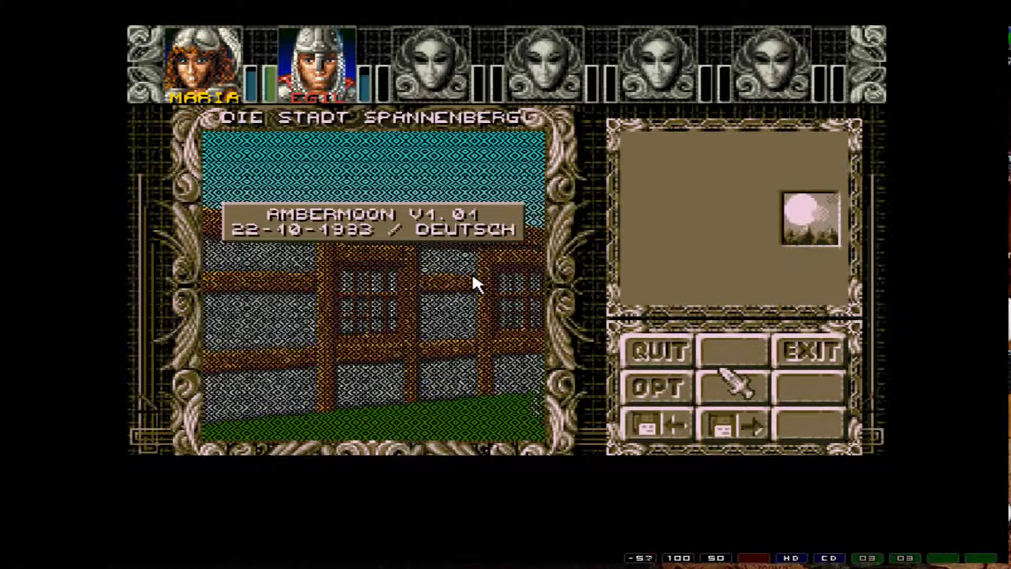
{"action": "key", "text": "F12"}
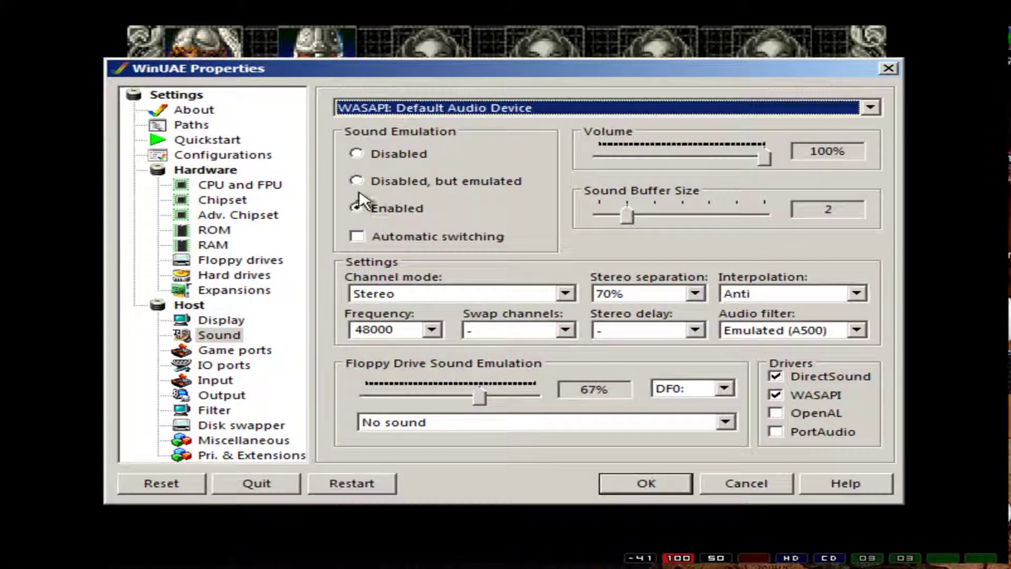
{"action": "left_click", "coordinate": [361, 183]}
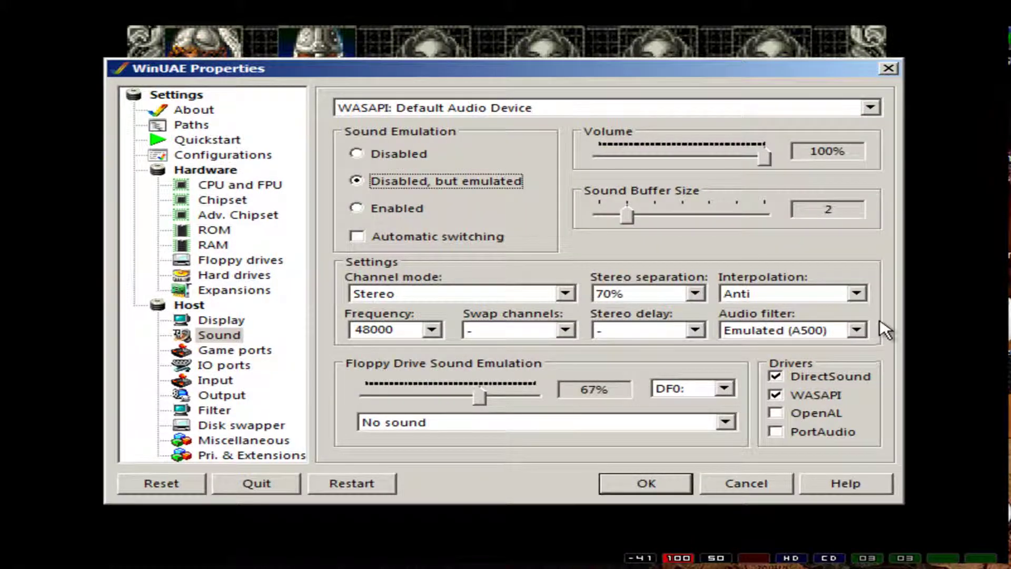
{"action": "left_click", "coordinate": [857, 293]}
{"action": "left_click", "coordinate": [665, 291]}
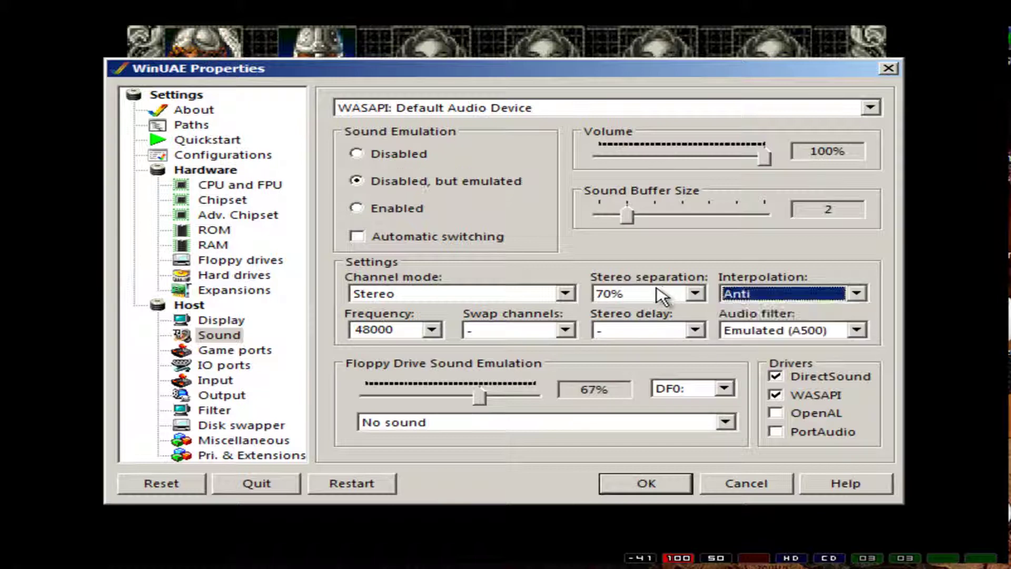
{"action": "left_click", "coordinate": [432, 331]}
{"action": "left_click", "coordinate": [715, 485]}
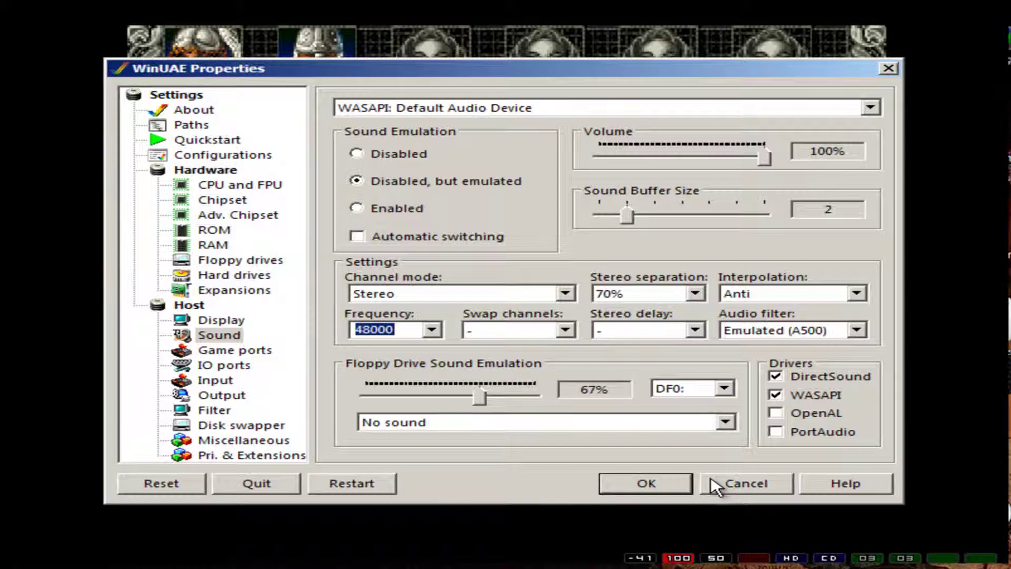
{"action": "left_click", "coordinate": [738, 477]}
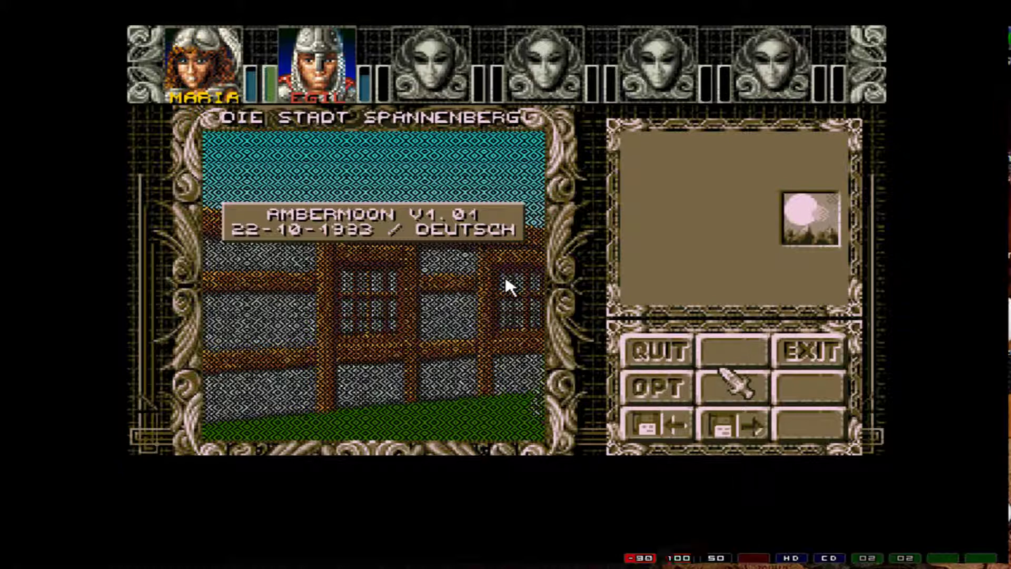
Quit the emulator and return to the Windows desktop.
{"action": "key", "text": "alt+F4"}
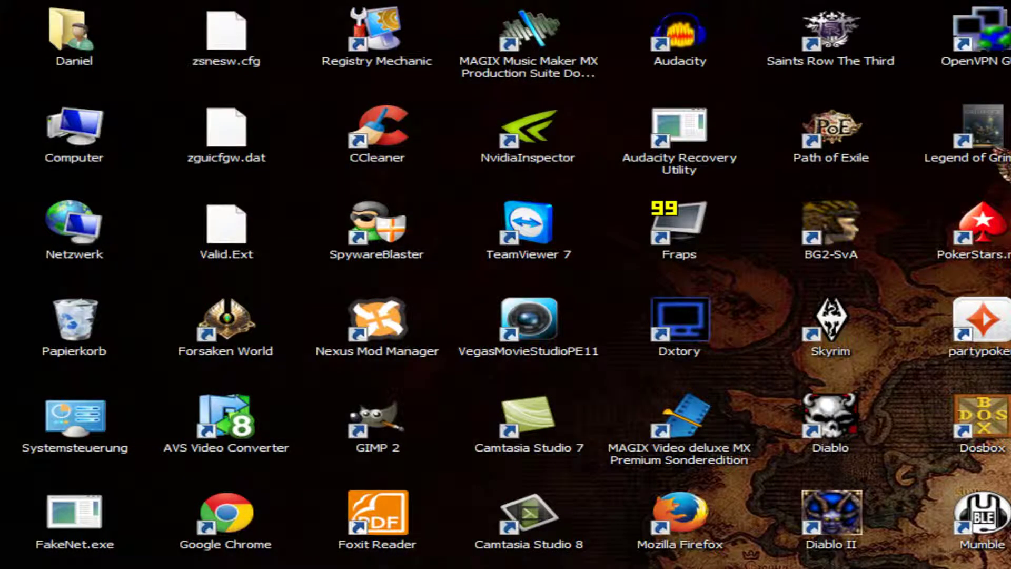
Switch back to the running Ambermoon game, toggle the Musik setting in its options, and return to the 3D view.
{"action": "key", "text": "alt+Tab"}
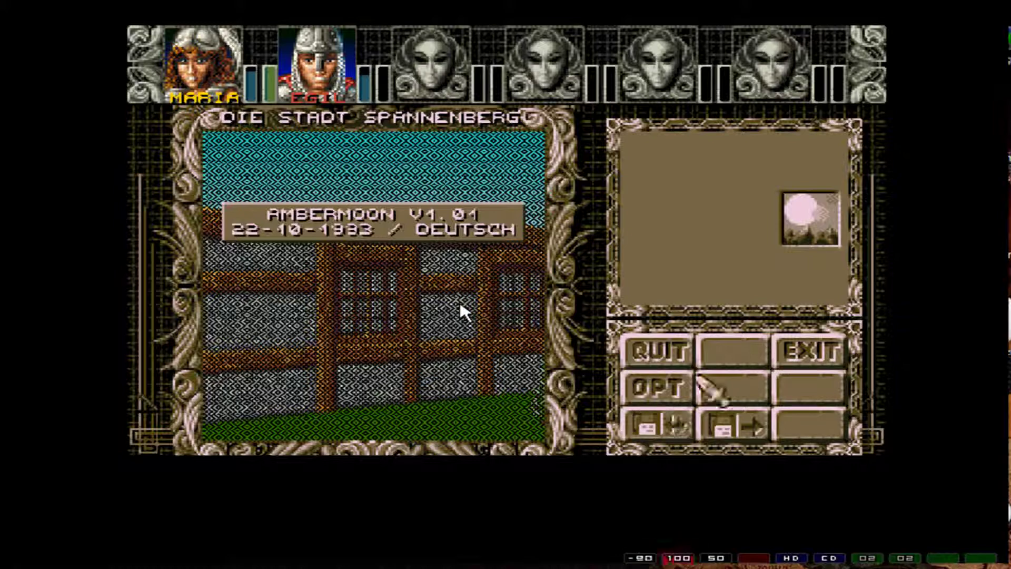
{"action": "left_click", "coordinate": [658, 387]}
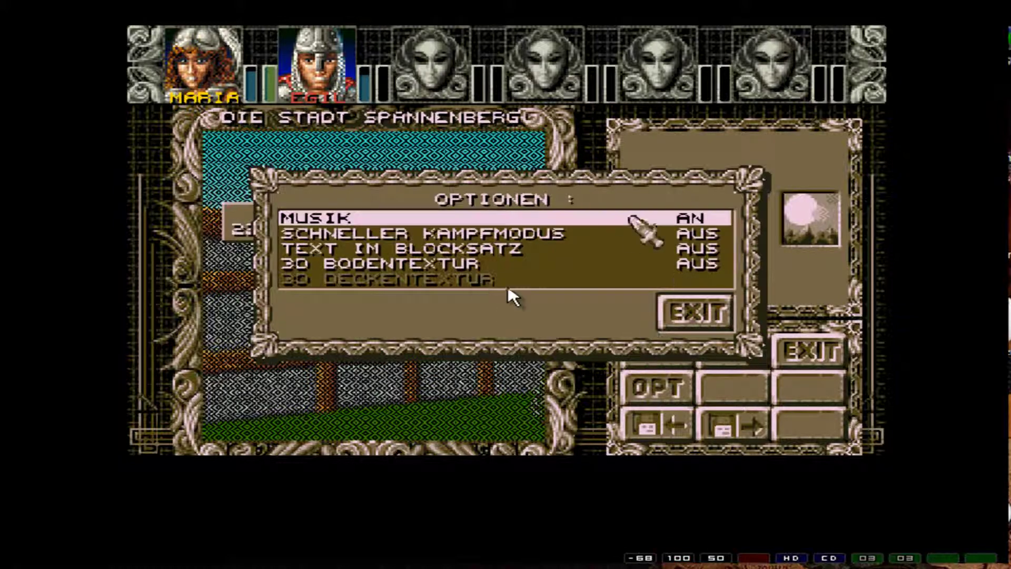
{"action": "left_click", "coordinate": [634, 218]}
{"action": "left_click", "coordinate": [695, 313]}
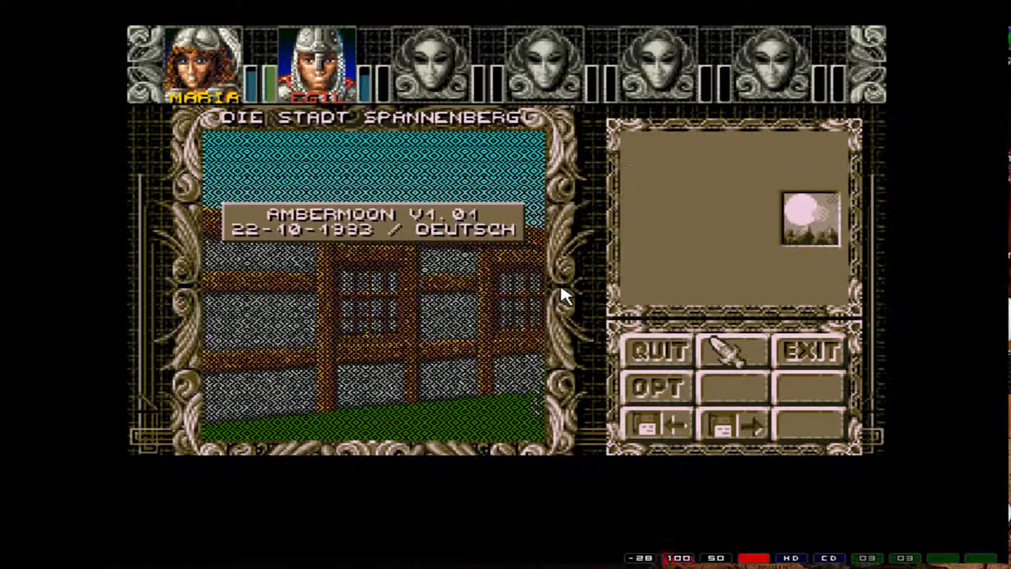
{"action": "left_click", "coordinate": [810, 350]}
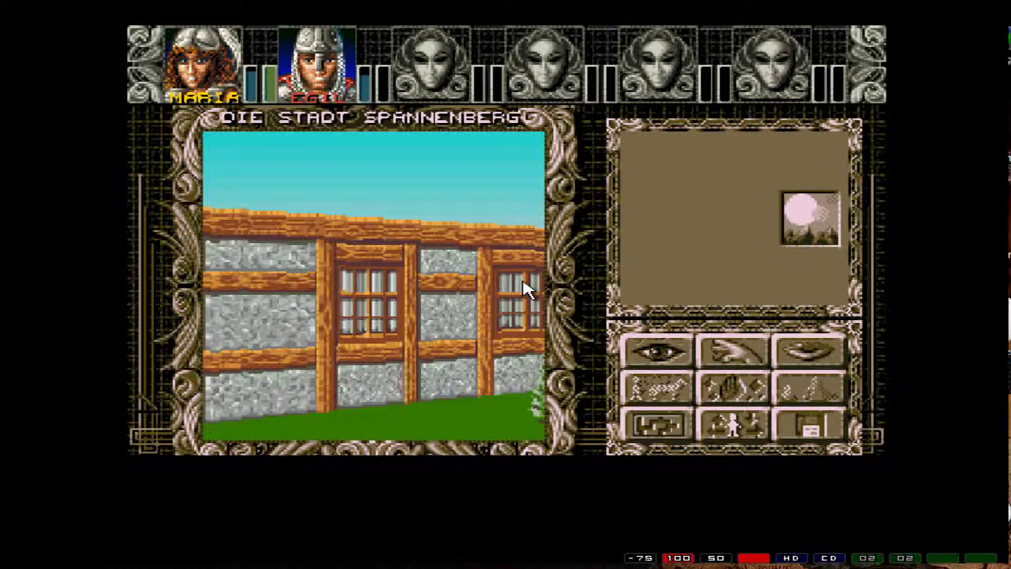
Quit Ambermoon from its in-game disk options and confirm leaving the program with Ja.
{"action": "left_click", "coordinate": [810, 425]}
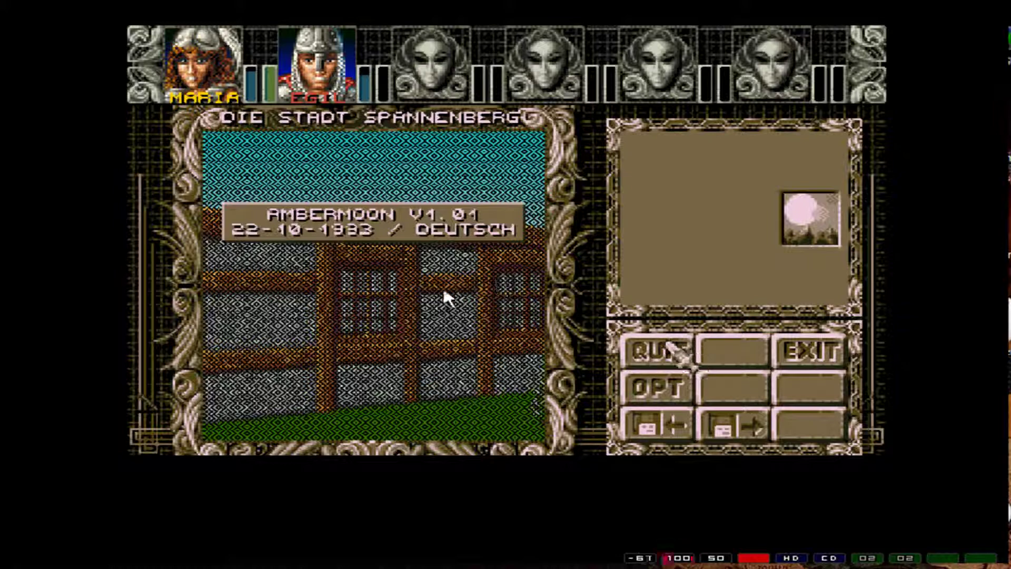
{"action": "left_click", "coordinate": [669, 347]}
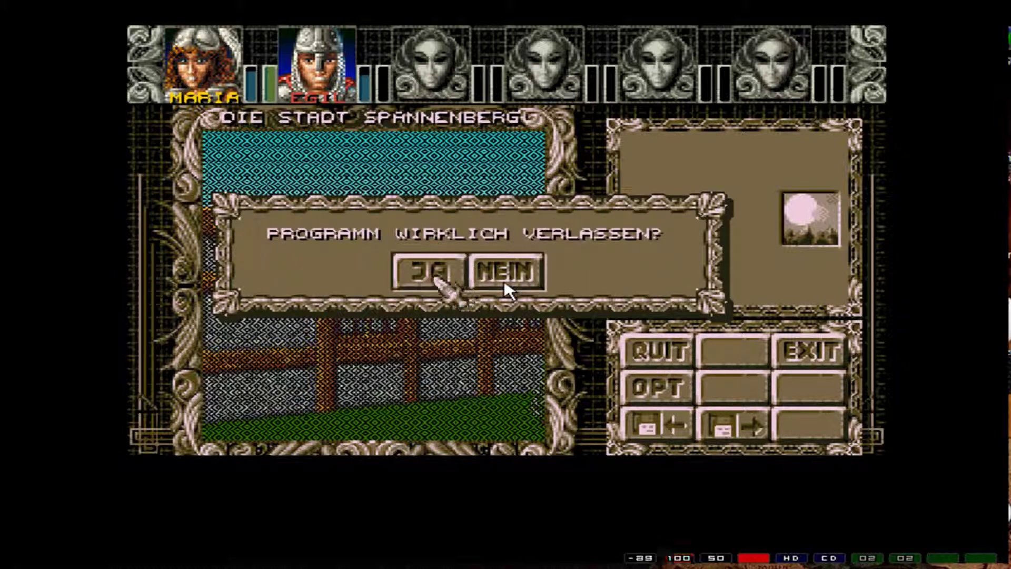
{"action": "left_click", "coordinate": [435, 279]}
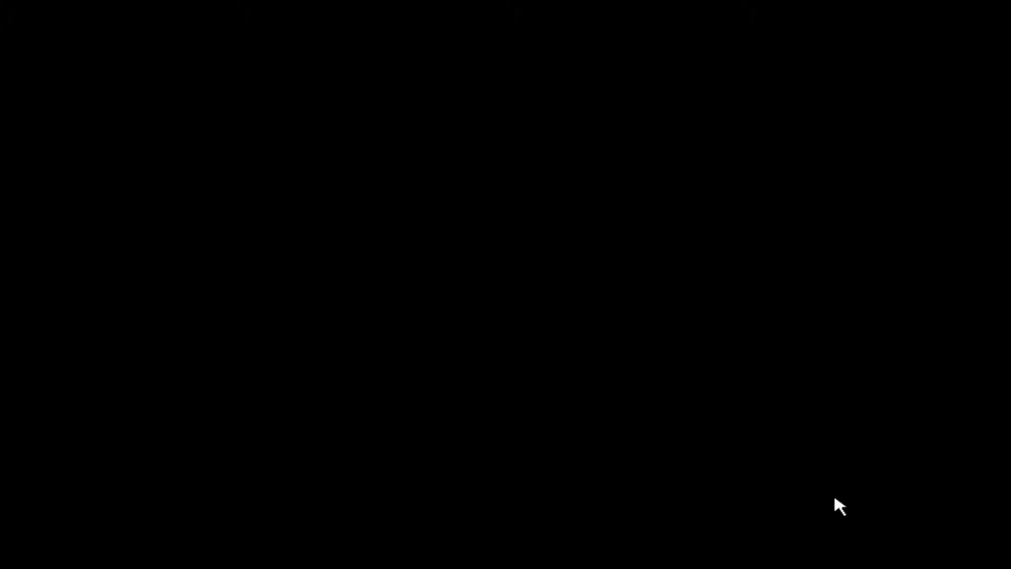